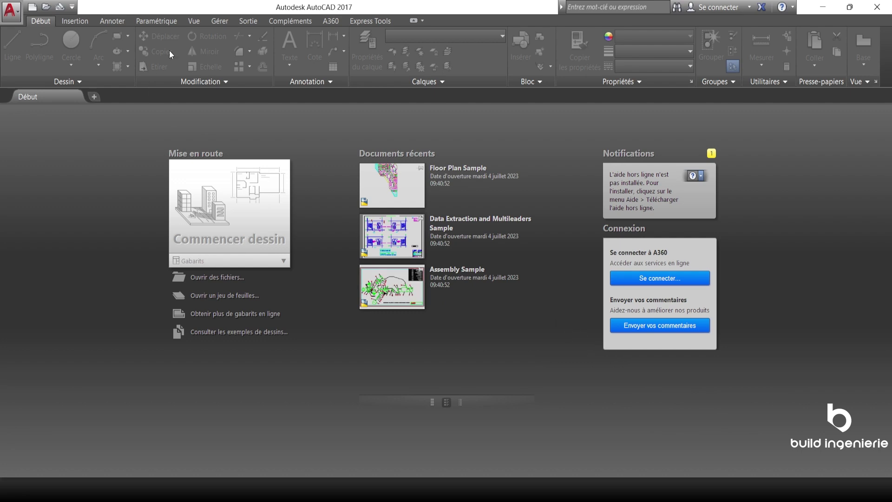
# - Create a new blank drawing, Dessin1, from the acadiso template
pyautogui.click(32, 6)
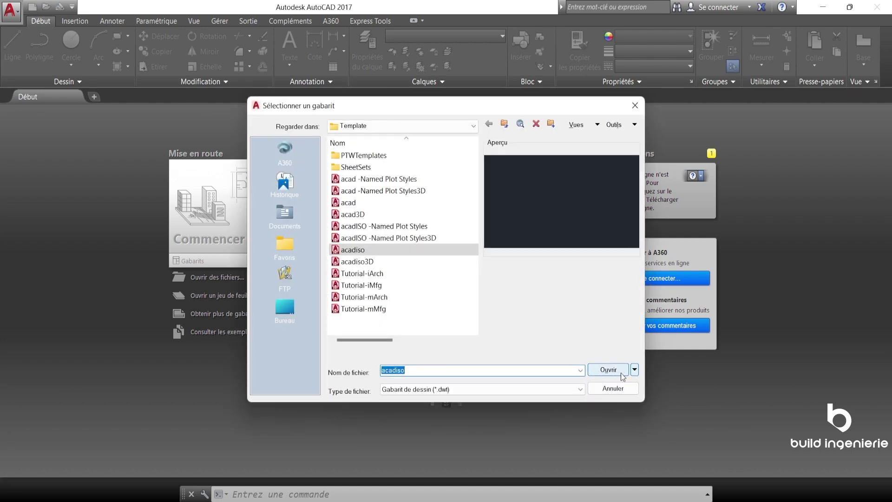
pyautogui.click(607, 369)
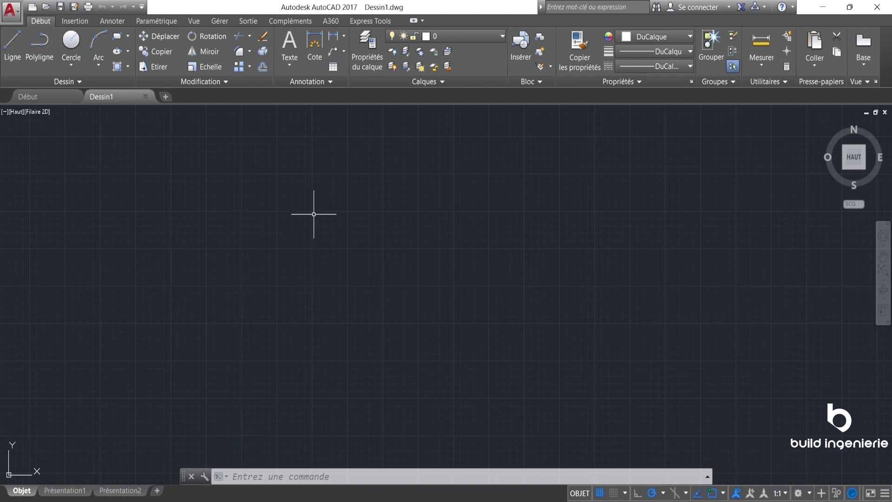
# - Load advance17_R21x64 from the Advance Concrete 2017 Bin folder with APPLOAD, then close the loader
pyautogui.write('appload')
pyautogui.press('Return')
pyautogui.scroll(-1, 350, 181)
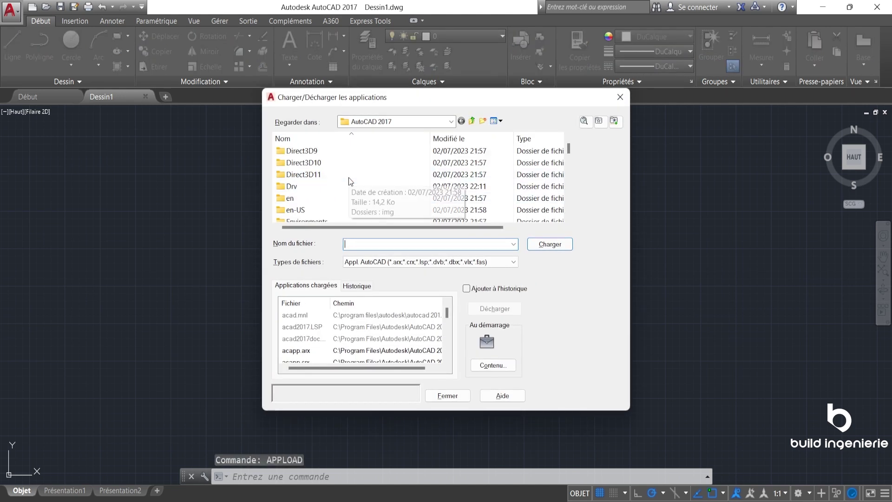
pyautogui.scroll(-3, 350, 181)
pyautogui.scroll(-3, 350, 181)
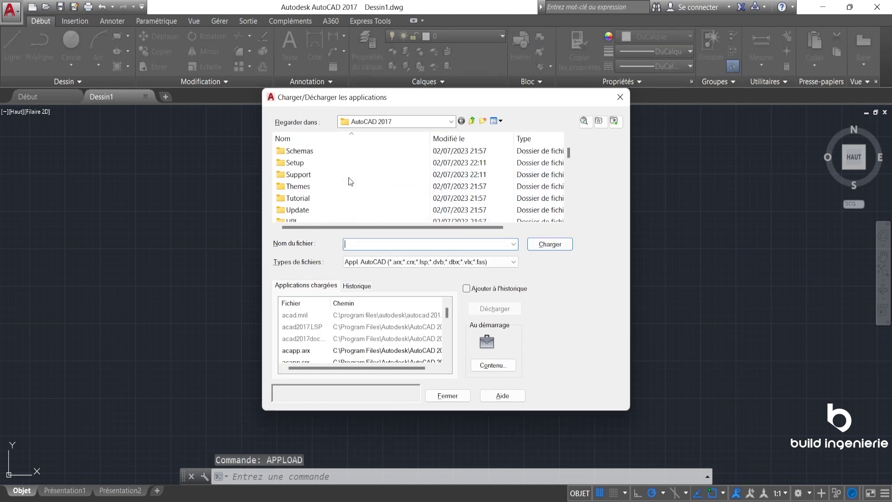
pyautogui.click(472, 121)
pyautogui.doubleClick(316, 162)
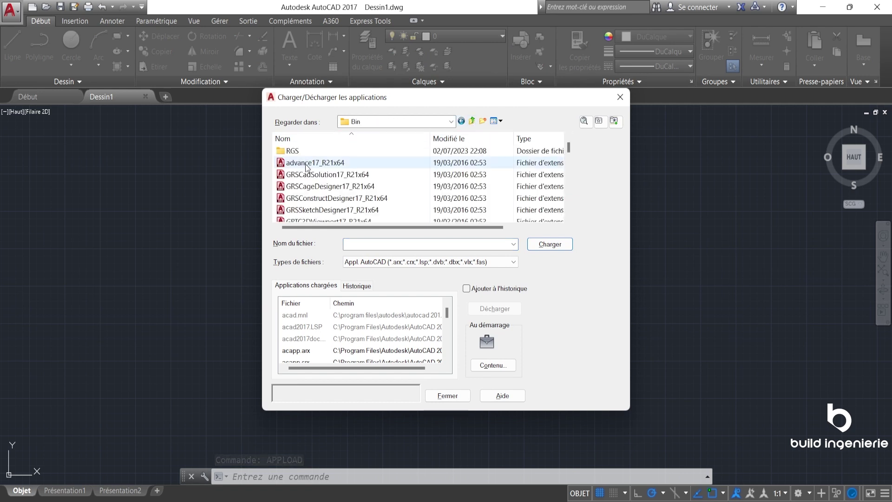
pyautogui.click(308, 165)
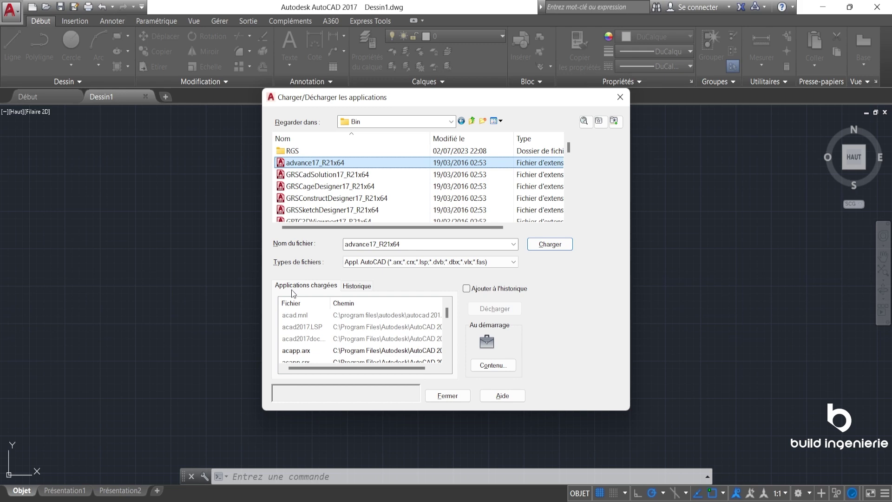
pyautogui.press('Return')
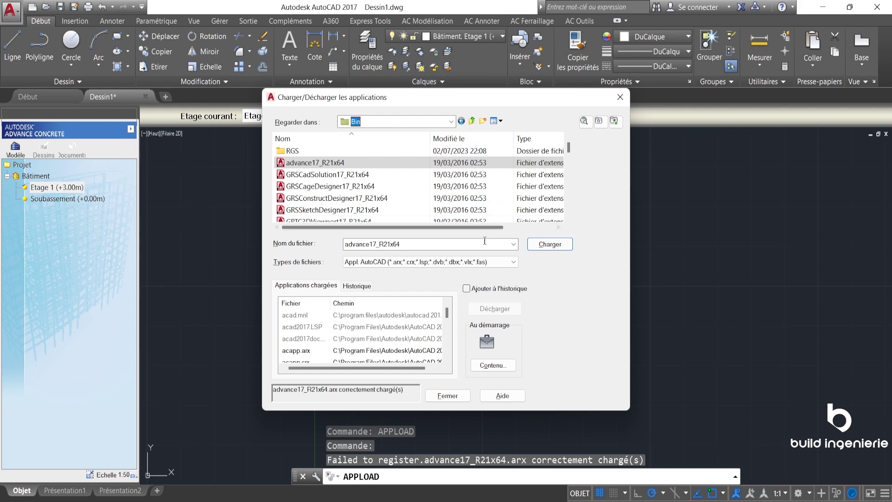
pyautogui.click(439, 394)
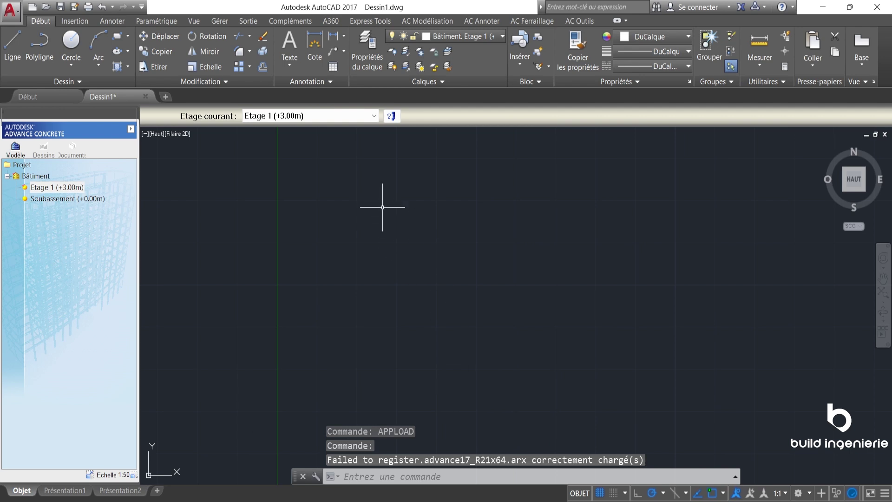
# - Review the AC Modélisation and AC Ferraillage tabs, then make layer 0 current from Début
pyautogui.click(427, 21)
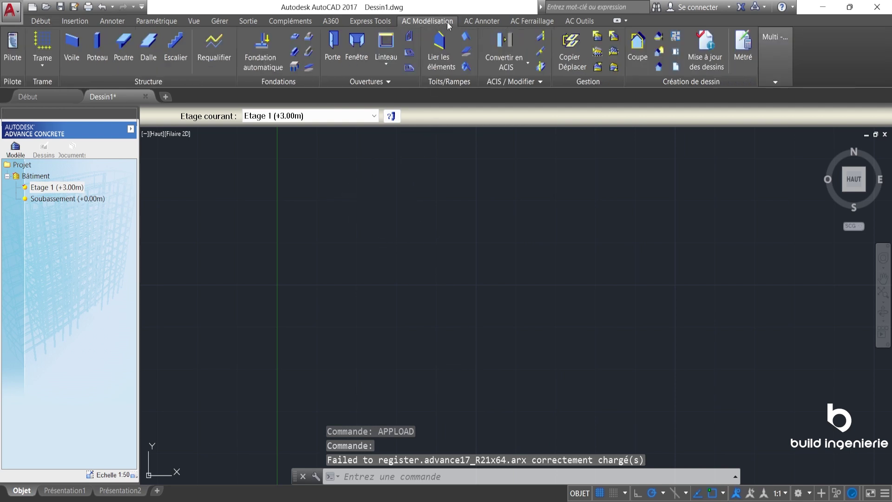
pyautogui.click(532, 21)
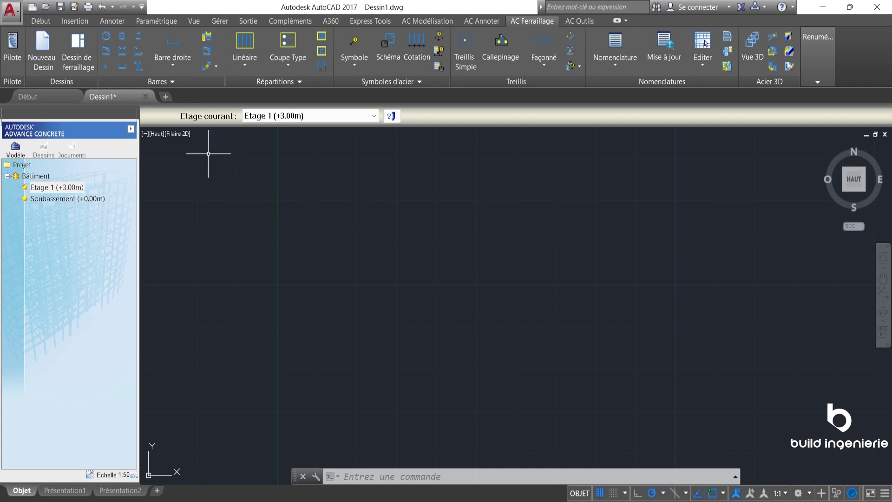
pyautogui.click(41, 21)
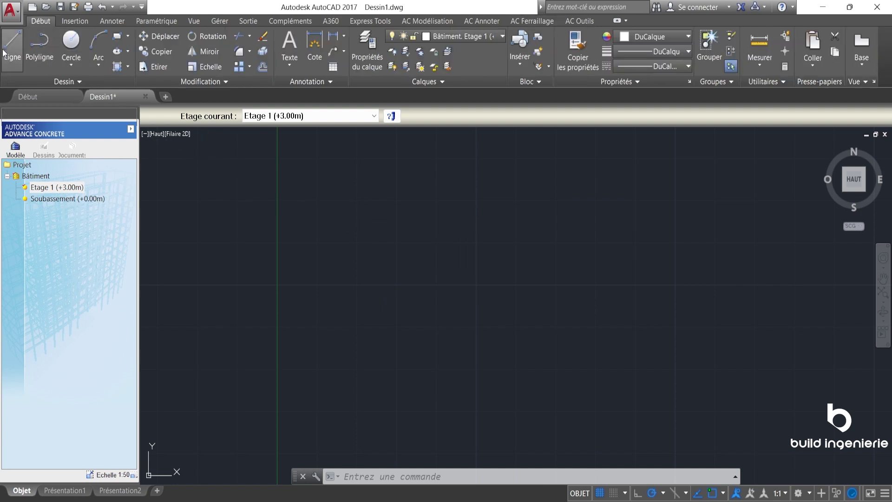
pyautogui.click(494, 37)
pyautogui.click(462, 53)
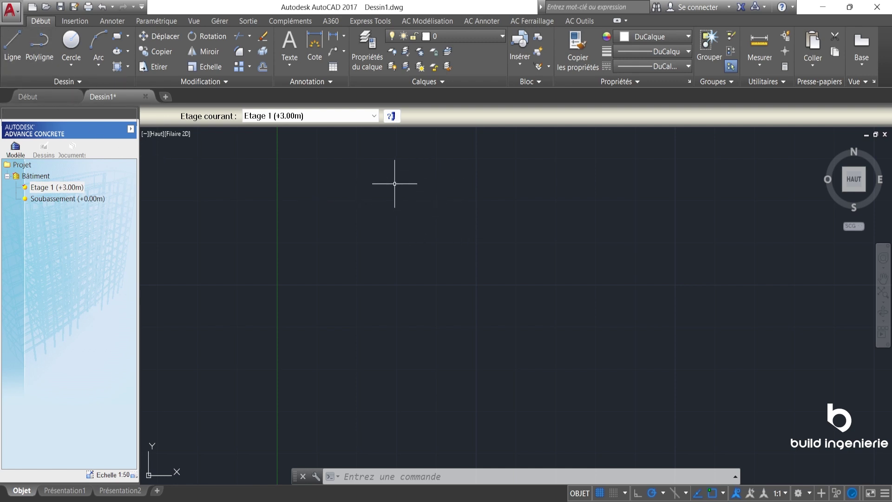
# - Draw the U outline's outer edges: 1.2 left side, 1.4 base, 1.2 right side, 0.2 wall top
pyautogui.click(12, 46)
pyautogui.click(422, 202)
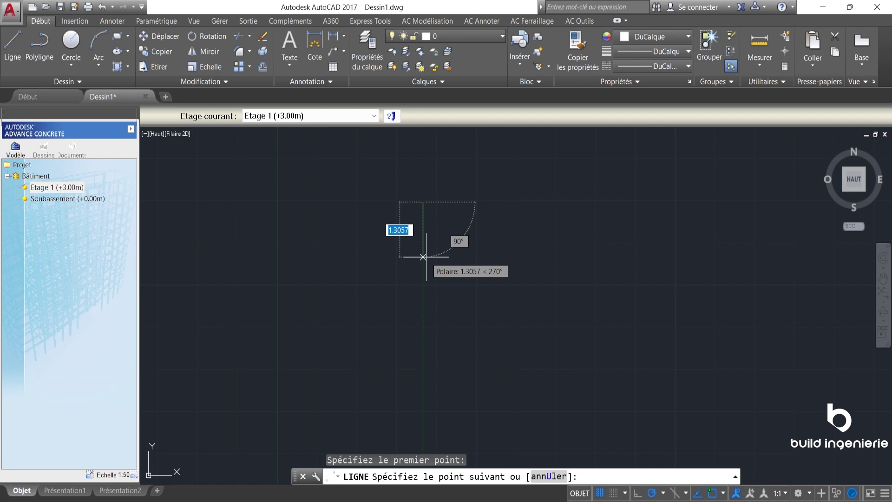
pyautogui.write('&')
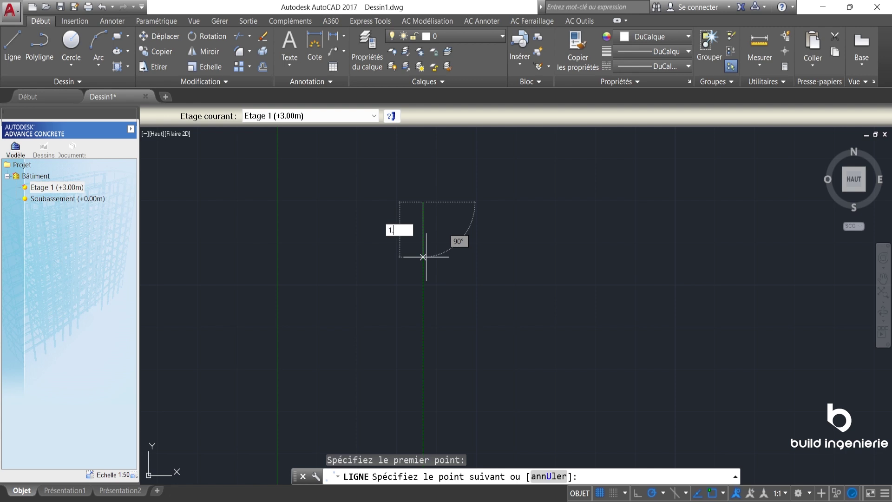
pyautogui.press('Return')
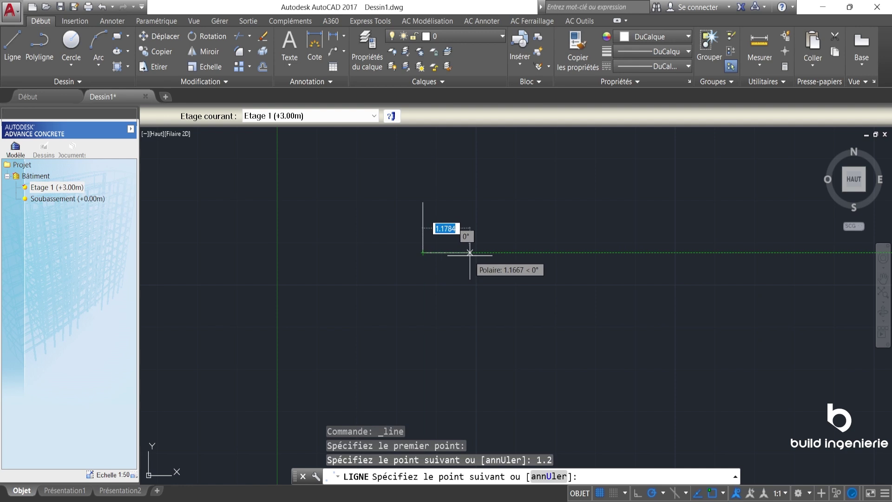
pyautogui.write('1.')
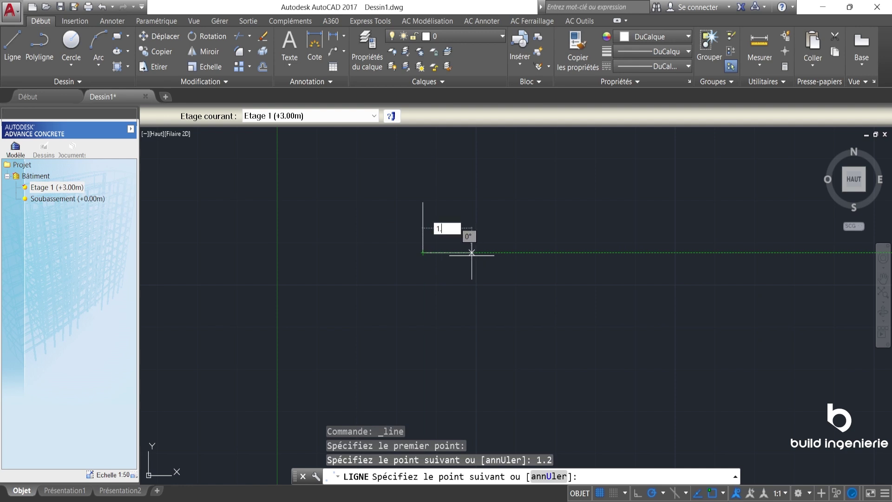
pyautogui.write('4')
pyautogui.press('Return')
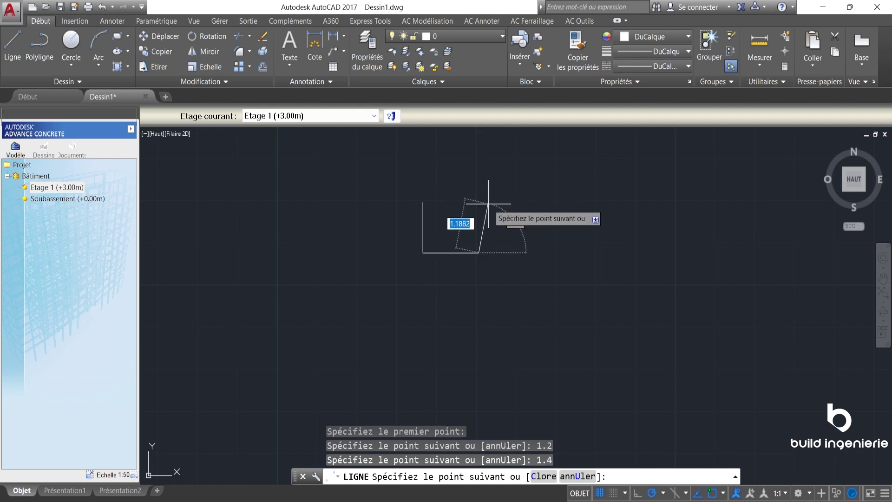
pyautogui.write('1.')
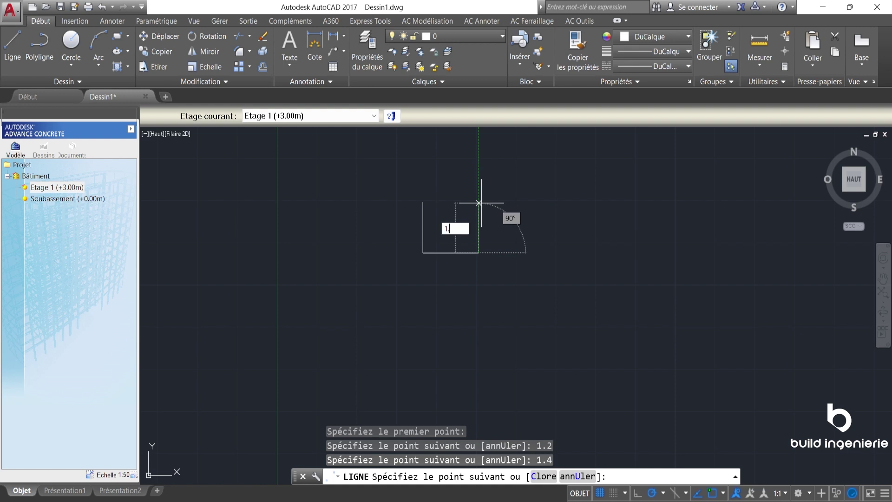
pyautogui.press('Return')
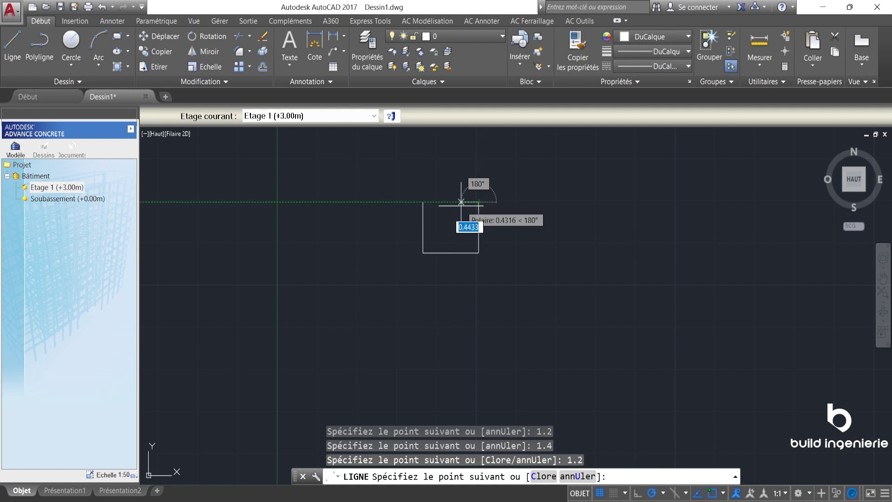
pyautogui.scroll(3, 479, 195)
pyautogui.scroll(3, 493, 191)
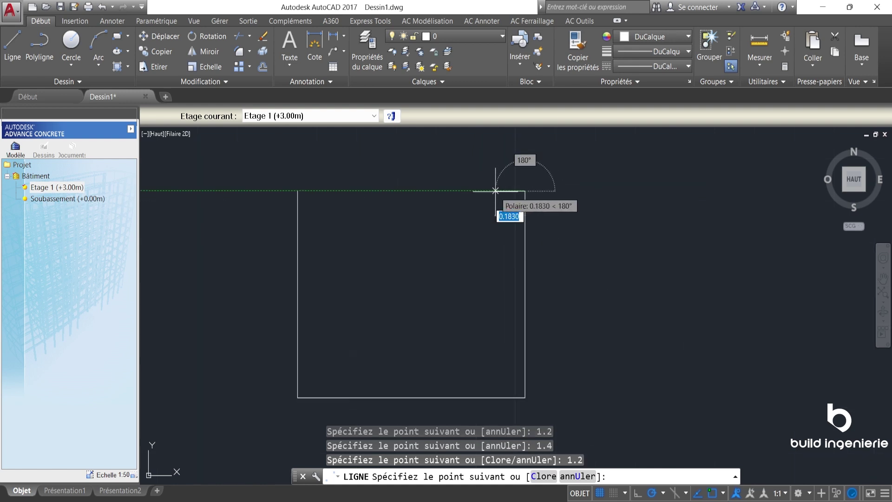
pyautogui.write('0.2')
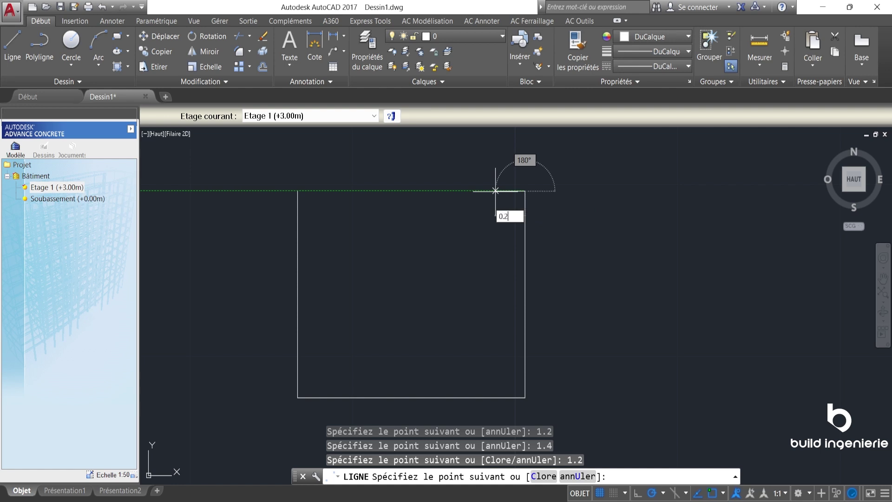
pyautogui.press('Return')
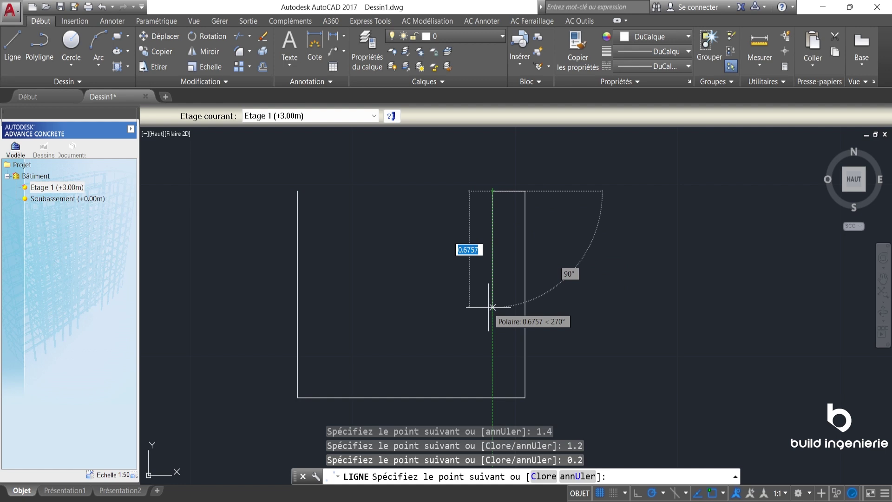
# - Draw the inner right wall, inner base and inner left wall at length 1, closing the outline
pyautogui.write('1')
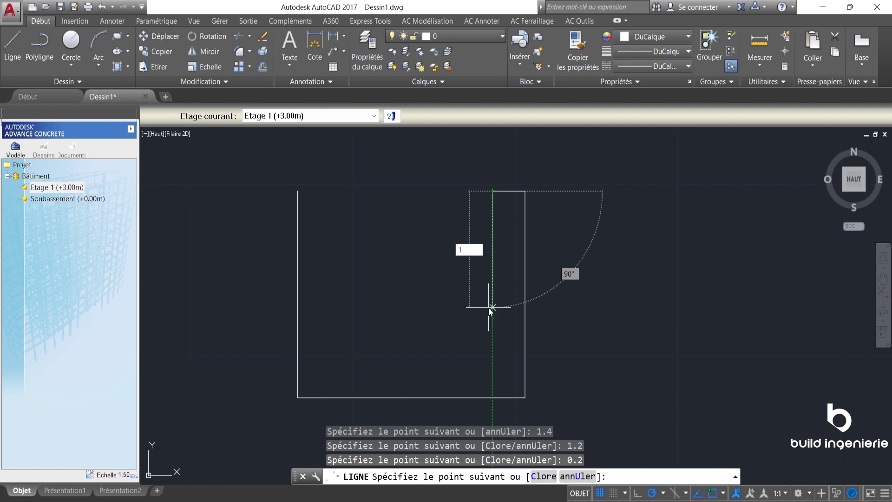
pyautogui.press('Return')
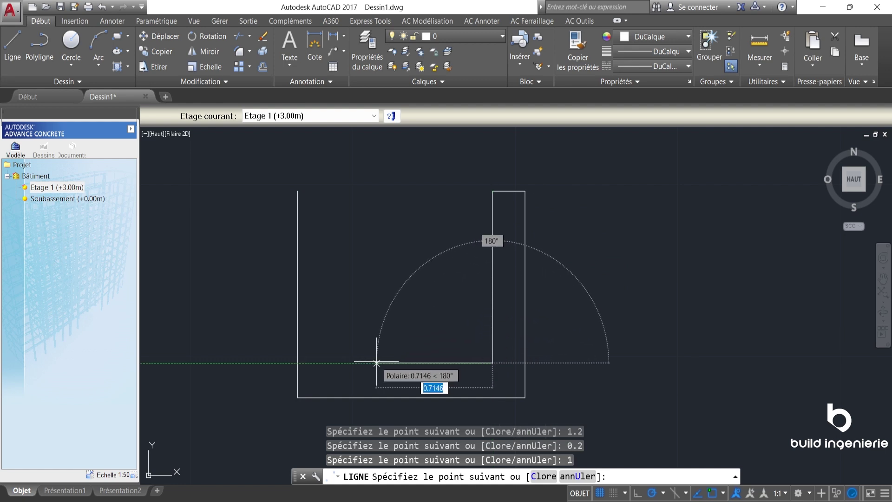
pyautogui.write('1')
pyautogui.press('Return')
pyautogui.write('1')
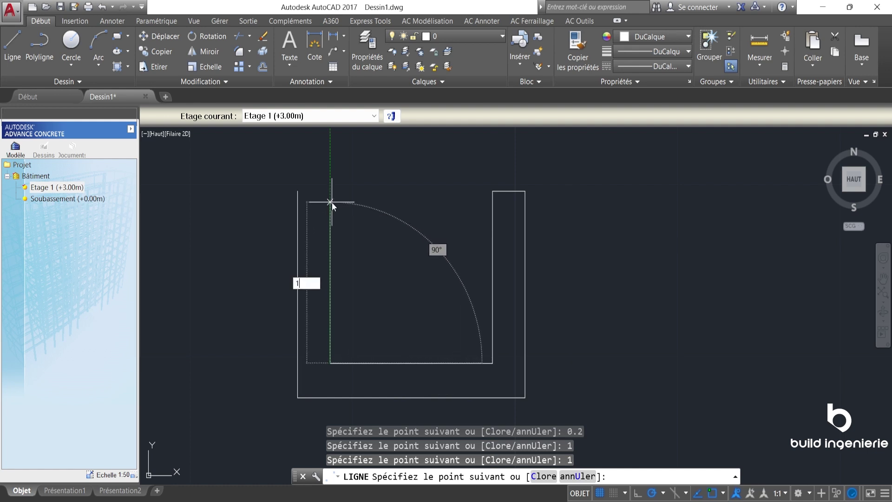
pyautogui.press('Return')
pyautogui.click(298, 191)
pyautogui.press('Escape')
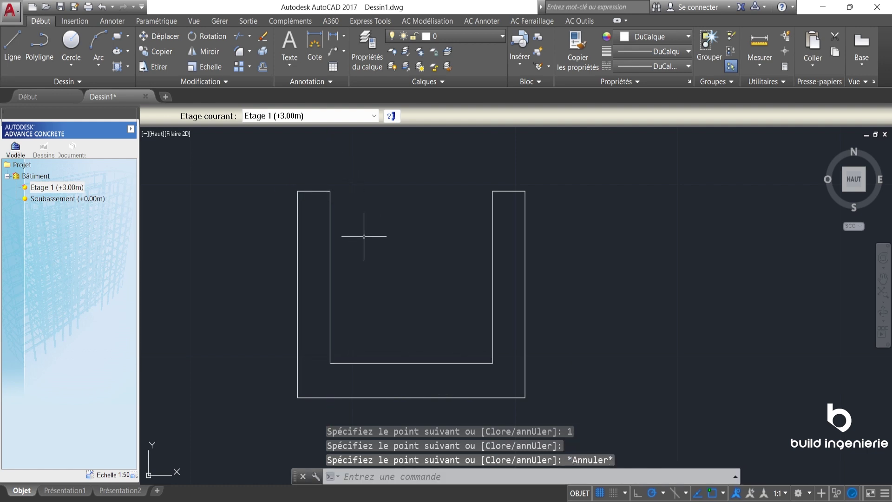
pyautogui.moveTo(364, 236); pyautogui.dragTo(434, 244, button='middle')
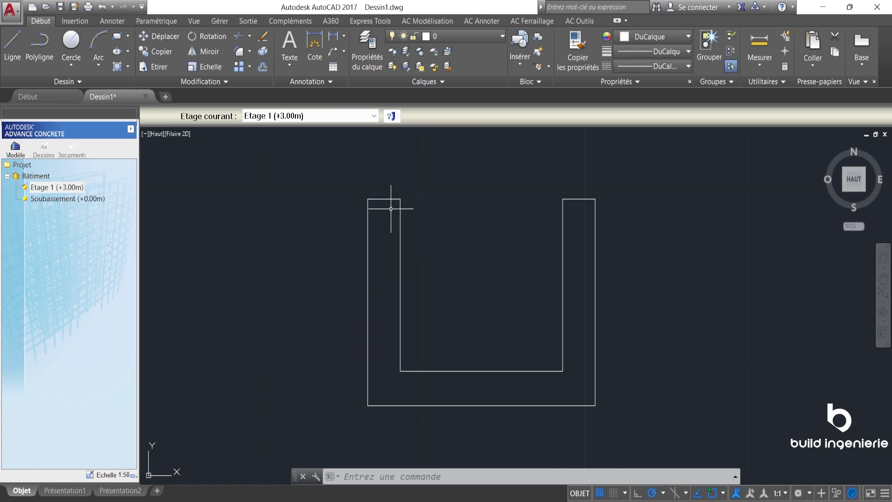
pyautogui.scroll(4, 400, 199)
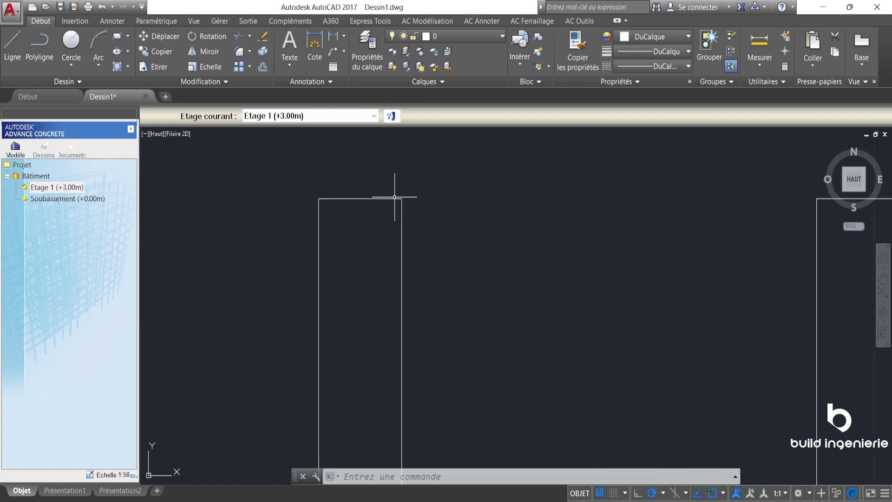
pyautogui.scroll(-4, 404, 196)
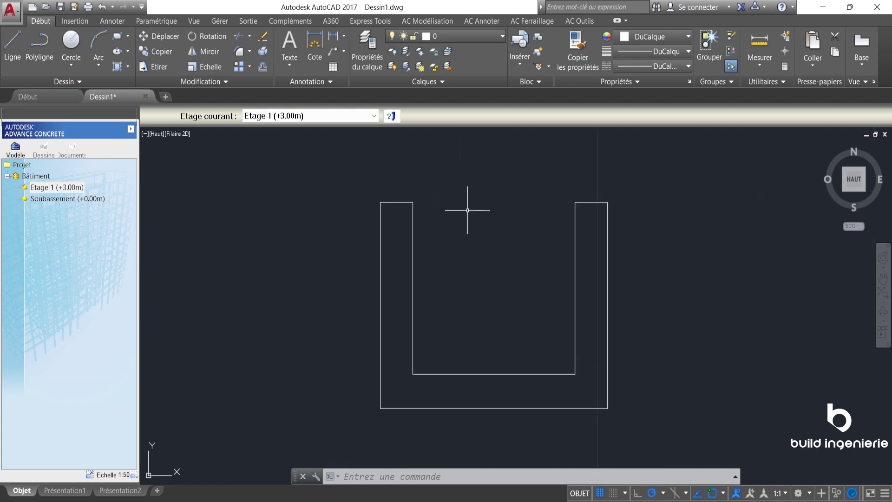
pyautogui.scroll(2, 414, 207)
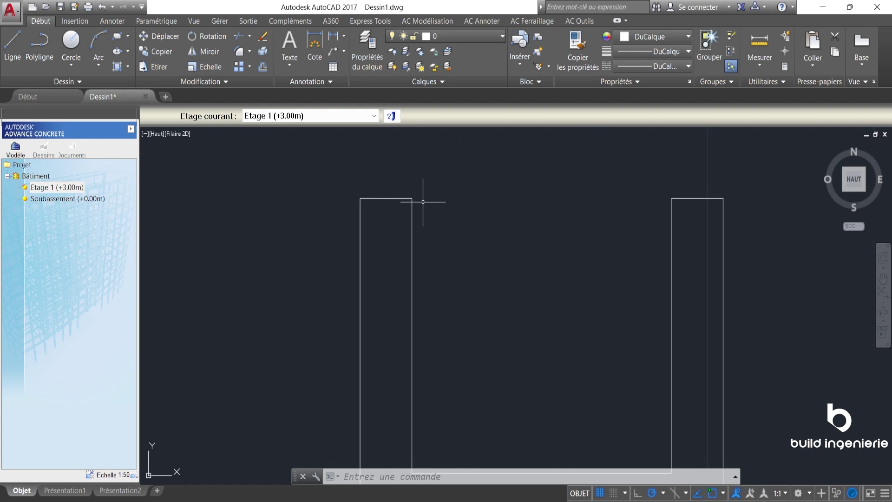
# - Offset both side walls' inner edges 0.05 into the walls
pyautogui.write('dec')
pyautogui.press('Return')
pyautogui.write('0.05')
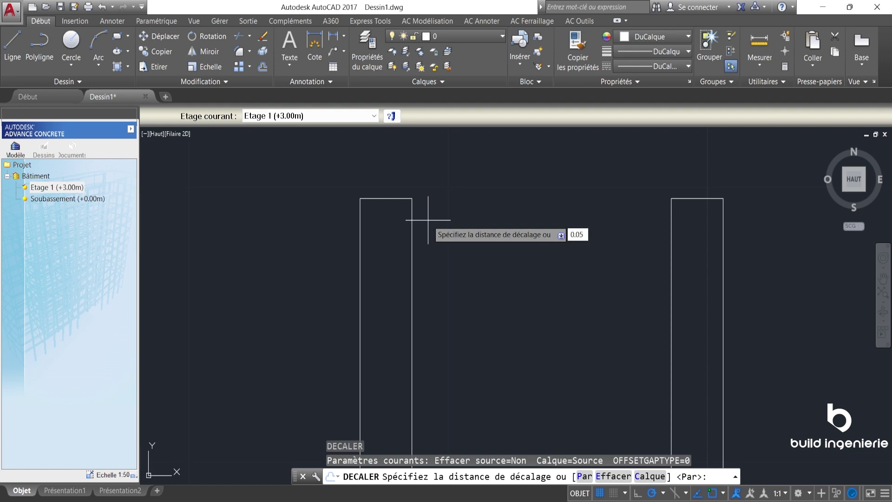
pyautogui.press('Return')
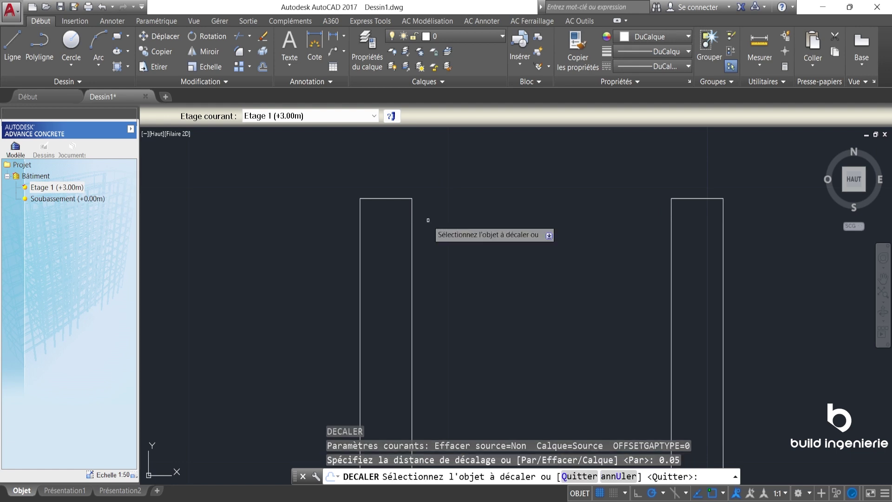
pyautogui.click(412, 214)
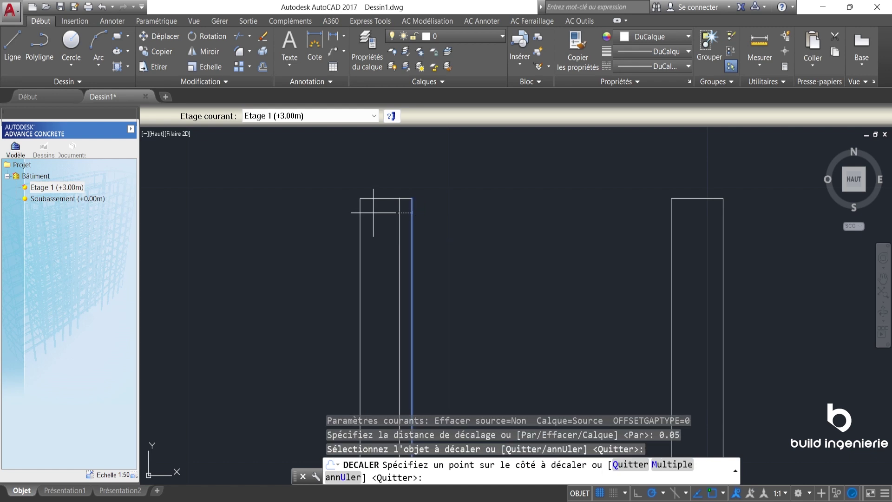
pyautogui.click(672, 217)
pyautogui.click(684, 218)
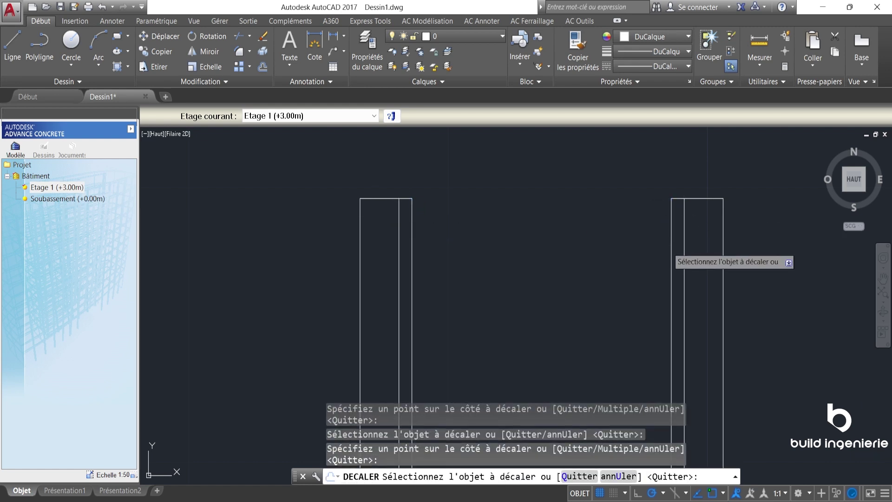
pyautogui.press('Escape')
# - Offset the left wall's top edge 0.15 downward
pyautogui.scroll(-2, 646, 216)
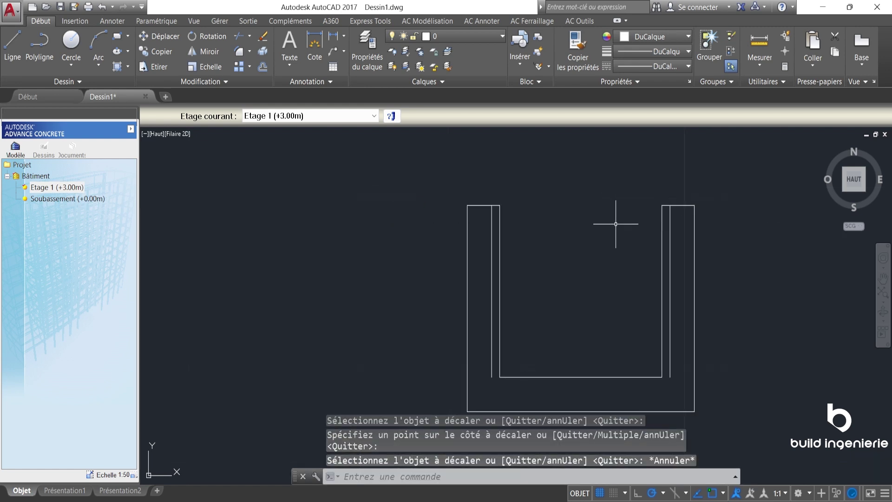
pyautogui.press('Return')
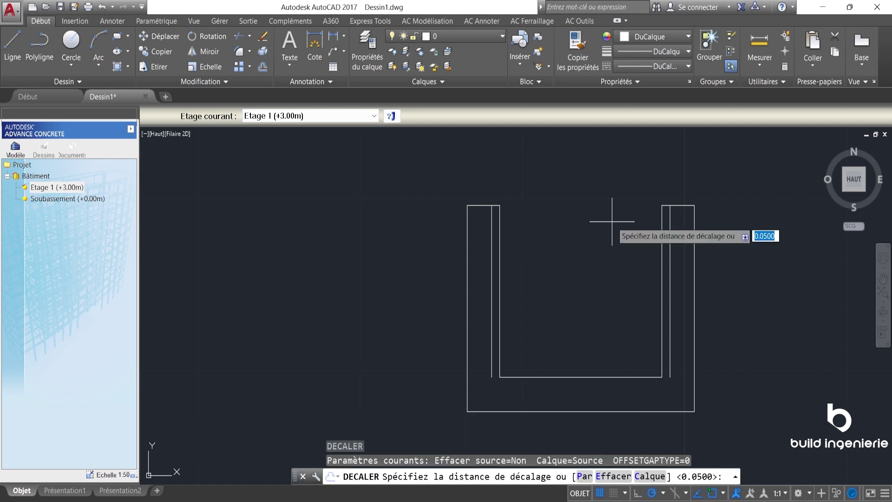
pyautogui.write('0.15')
pyautogui.press('Return')
pyautogui.scroll(2, 519, 217)
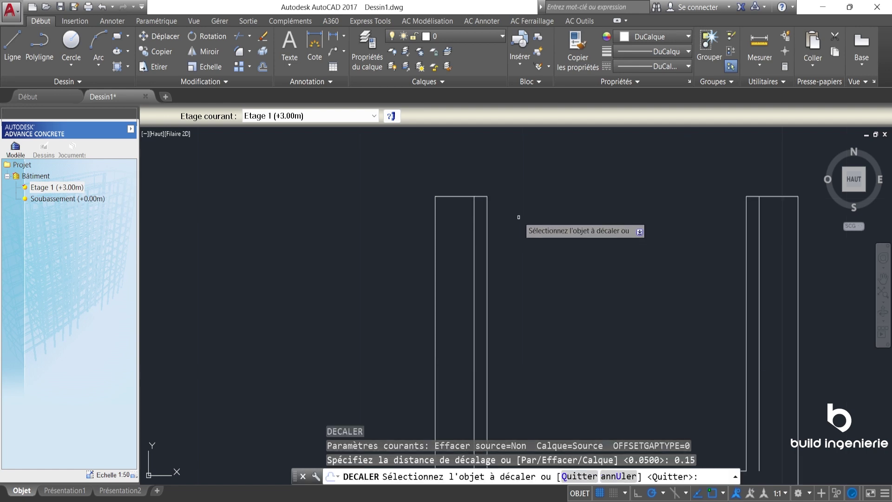
pyautogui.click(481, 196)
pyautogui.click(472, 259)
pyautogui.press('Escape')
pyautogui.click(443, 216)
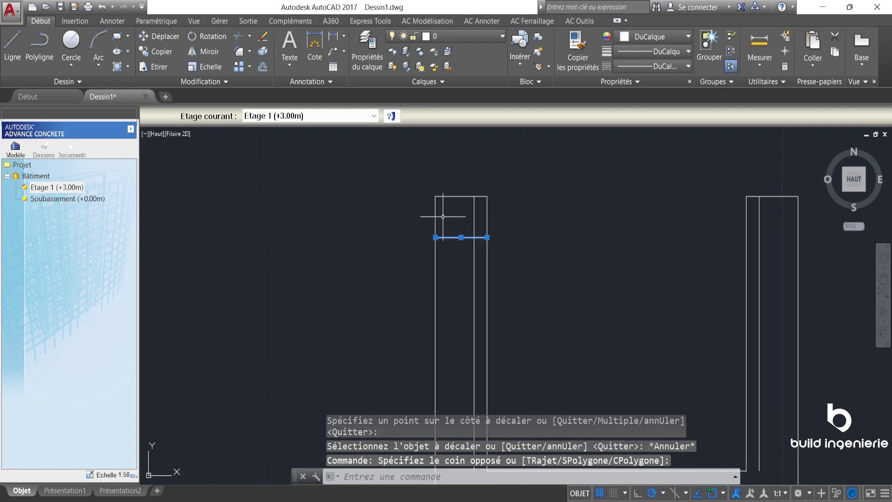
pyautogui.press('Escape')
# - Extend the 0.15 offset line across to the right wall's offset line
pyautogui.write('pro')
pyautogui.press('Return')
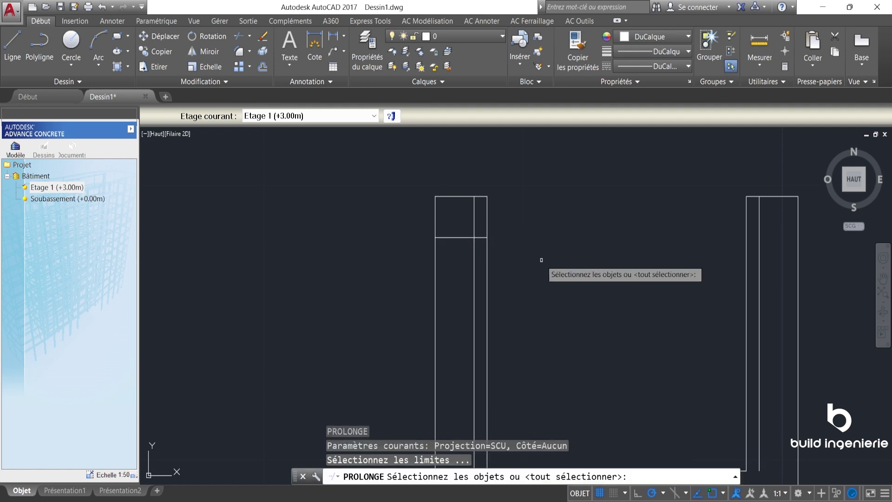
pyautogui.click(759, 240)
pyautogui.press('Return')
pyautogui.click(481, 238)
pyautogui.press('Escape')
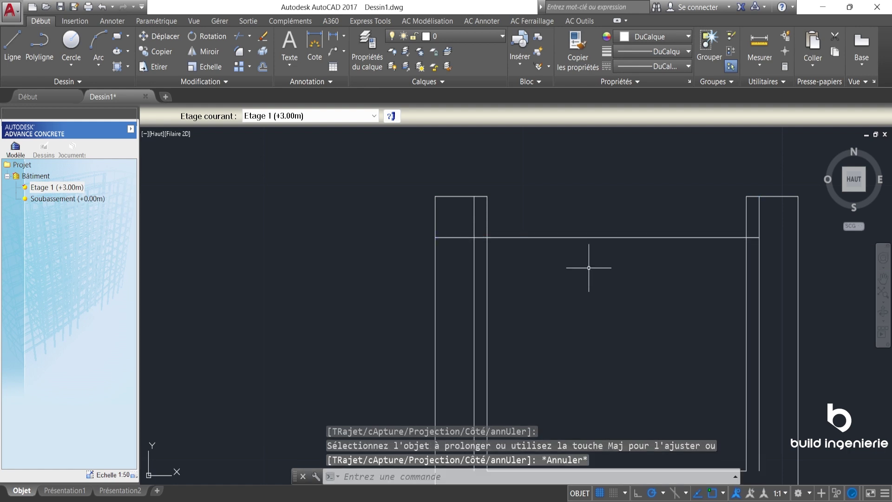
pyautogui.scroll(-3, 621, 269)
pyautogui.scroll(-2, 624, 265)
# - Trim the offset lines against the whole section to form the step notches
pyautogui.write('aj')
pyautogui.press('Return')
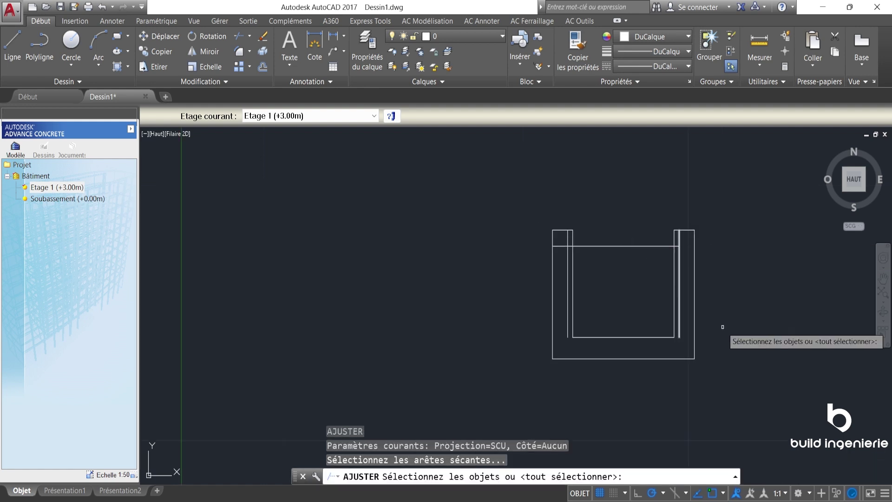
pyautogui.click(753, 396)
pyautogui.click(515, 162)
pyautogui.scroll(2, 521, 224)
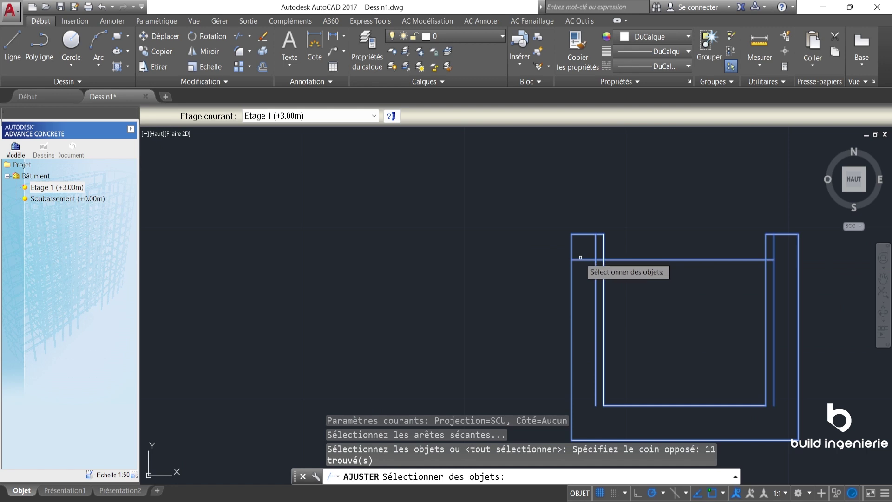
pyautogui.click(582, 259)
pyautogui.press('Return')
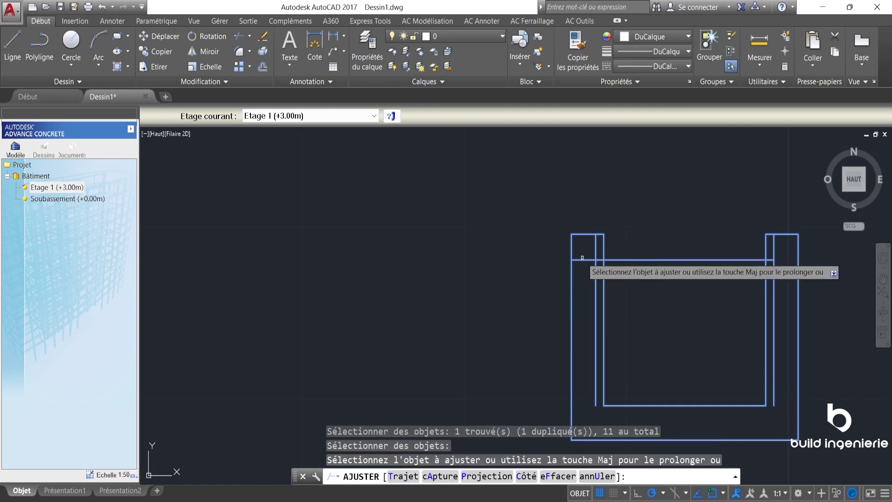
pyautogui.scroll(4, 598, 255)
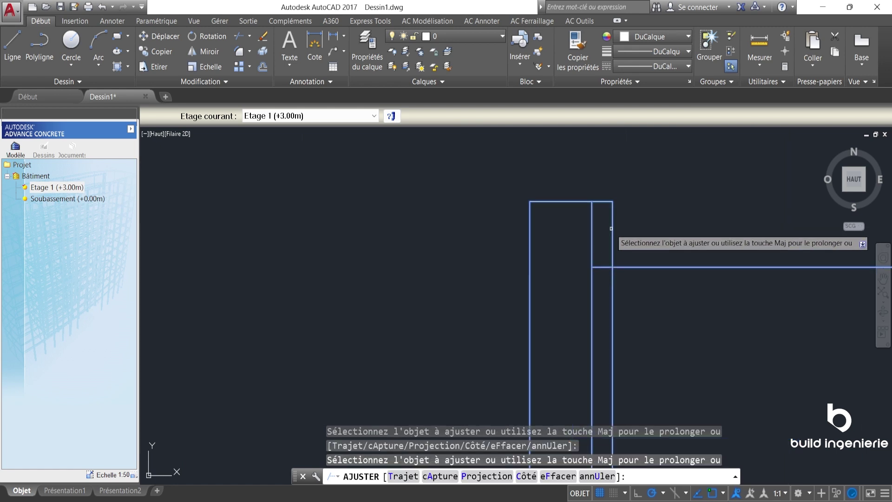
pyautogui.scroll(-3, 594, 180)
pyautogui.moveTo(595, 179); pyautogui.dragTo(594, 228, button='middle')
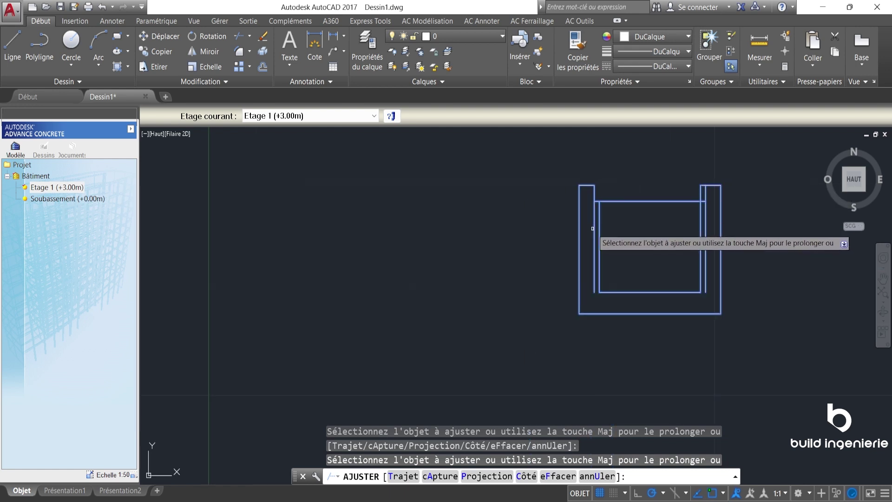
pyautogui.click(594, 228)
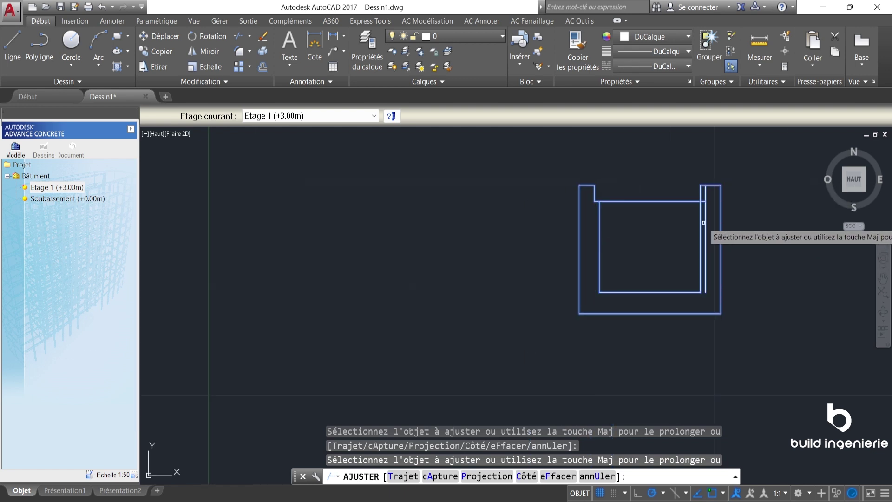
pyautogui.scroll(4, 713, 200)
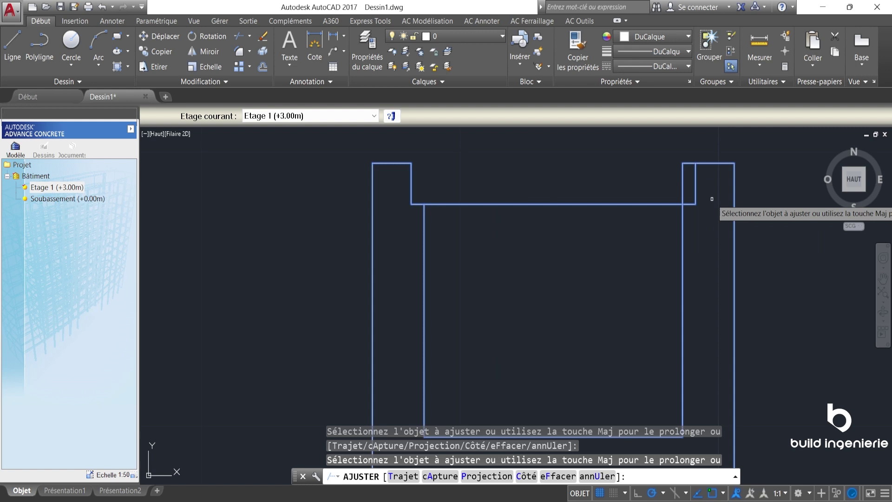
pyautogui.click(683, 188)
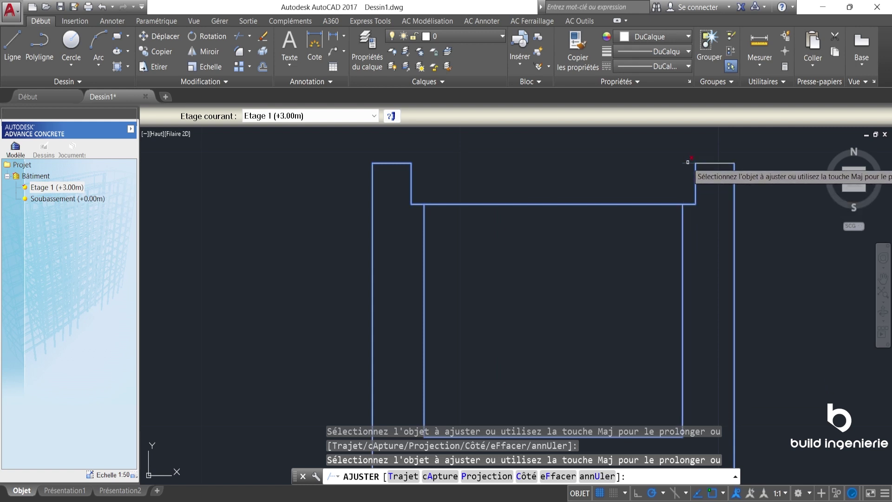
pyautogui.scroll(-4, 676, 247)
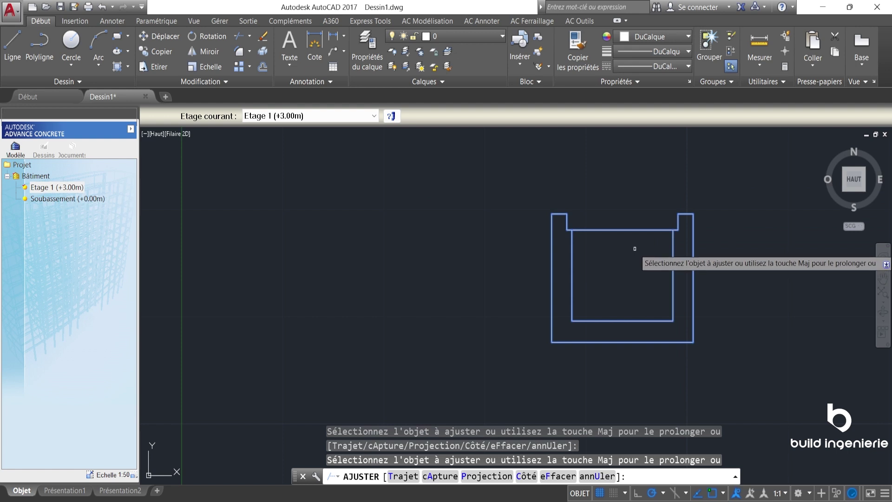
pyautogui.press('Escape')
# - Trim away the leftover horizontal line across the U's opening
pyautogui.click(633, 228)
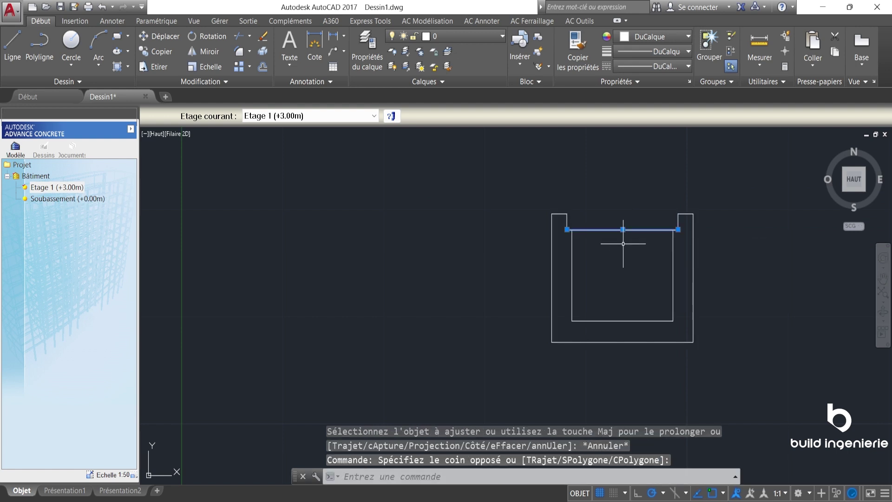
pyautogui.press('Escape')
pyautogui.write('aj')
pyautogui.press('Return')
pyautogui.click(696, 243)
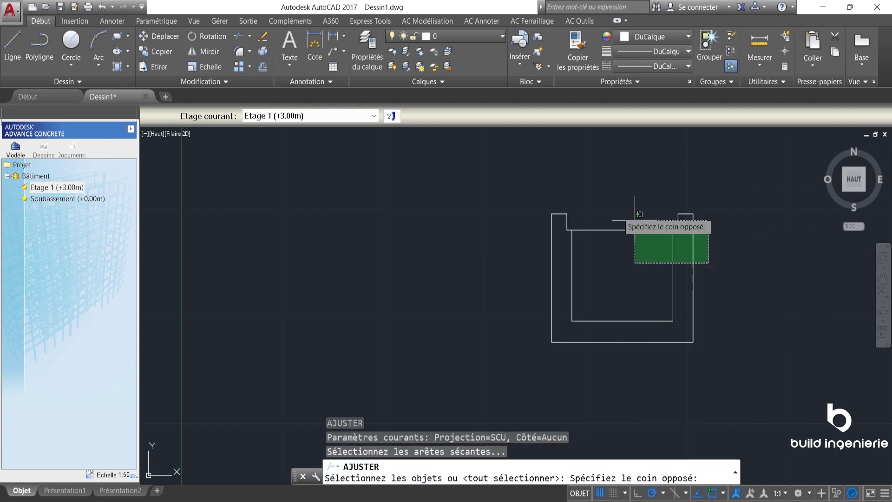
pyautogui.click(625, 215)
pyautogui.press('Return')
pyautogui.click(595, 215)
pyautogui.press('Escape')
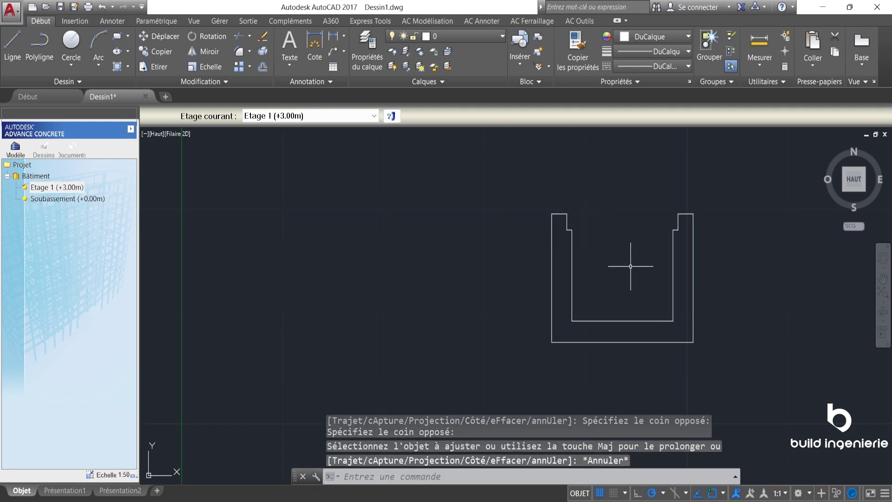
# - Recentre the section in view and dock the command line beneath the drawing
pyautogui.moveTo(645, 234); pyautogui.dragTo(591, 211, button='middle')
pyautogui.scroll(2, 621, 235)
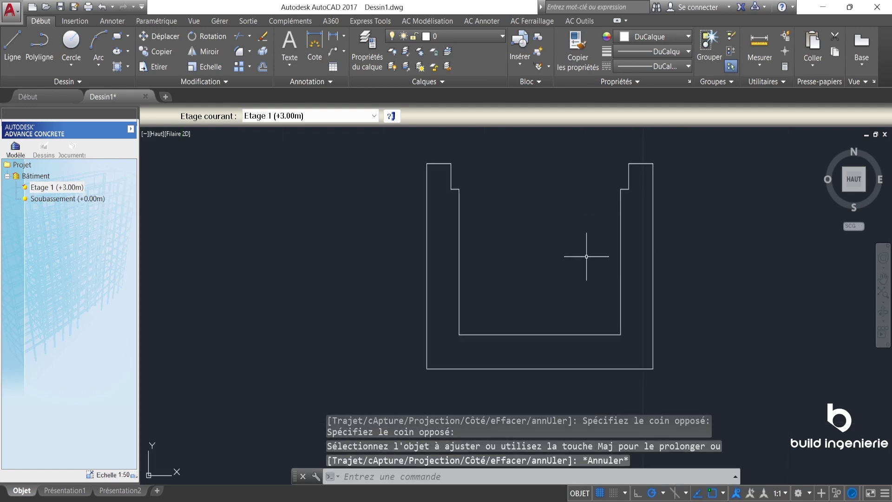
pyautogui.scroll(-2, 674, 317)
pyautogui.scroll(2, 589, 267)
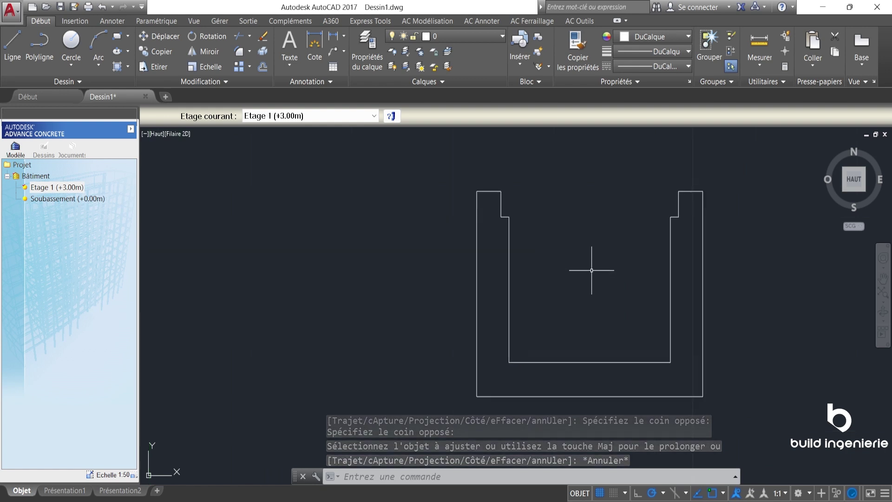
pyautogui.moveTo(627, 289); pyautogui.dragTo(581, 276, button='middle')
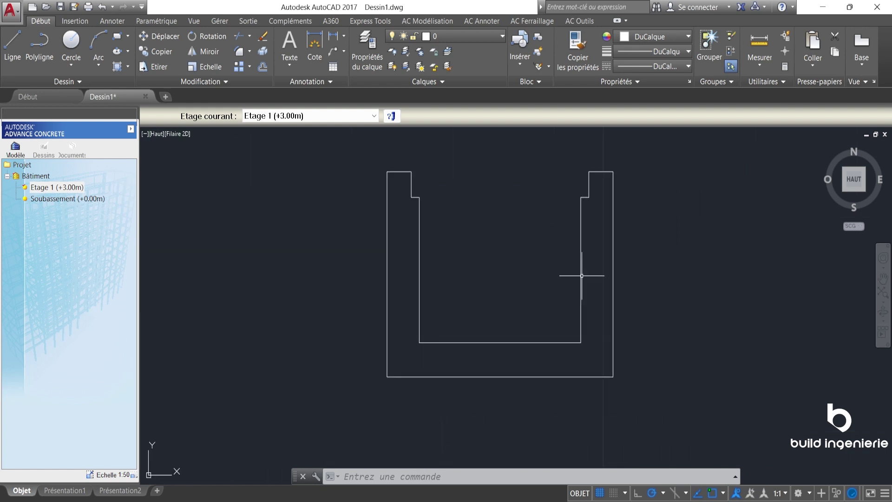
pyautogui.moveTo(494, 244); pyautogui.dragTo(492, 250, button='middle')
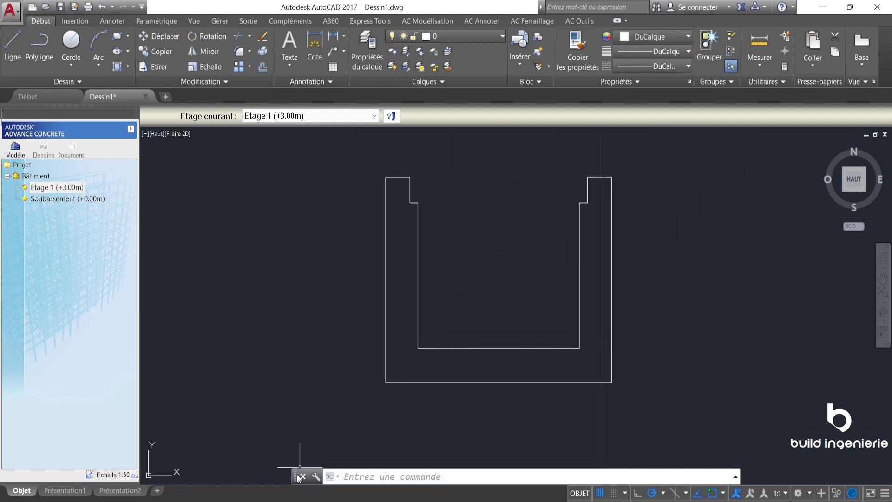
pyautogui.moveTo(294, 476); pyautogui.dragTo(278, 467)
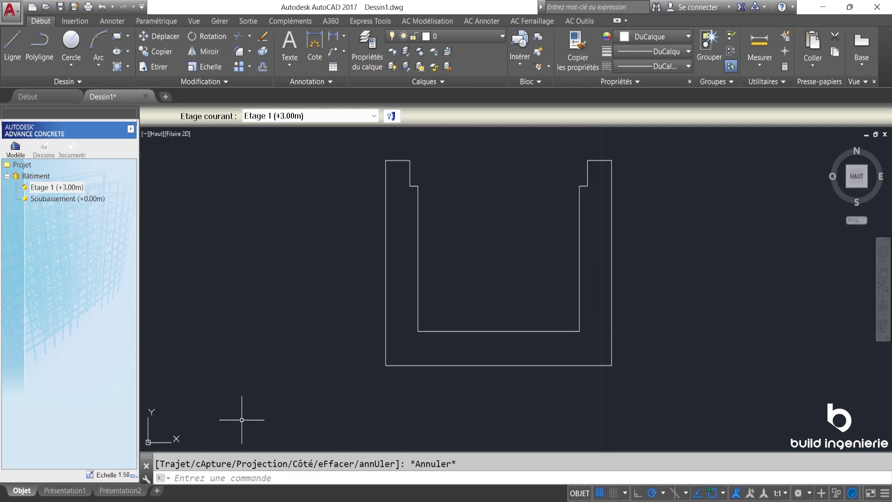
pyautogui.moveTo(425, 226); pyautogui.dragTo(410, 248, button='middle')
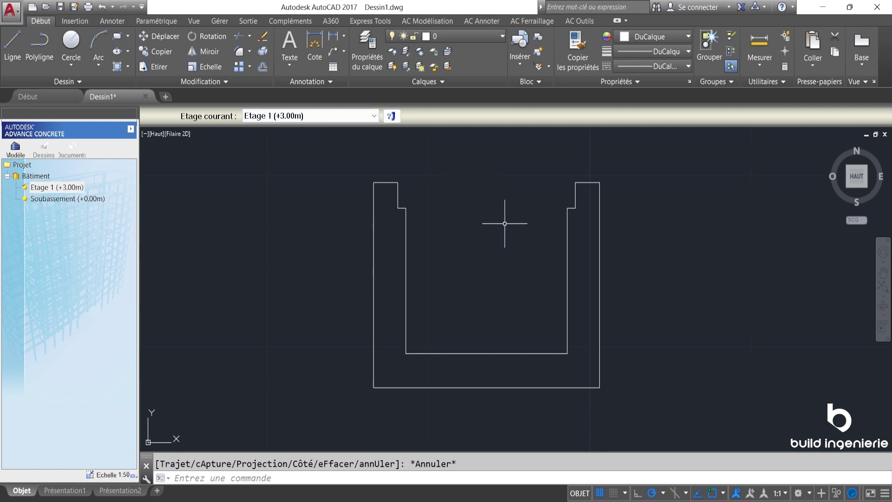
pyautogui.write('PL')
# - Add a layer named NON IMPRIME with colour 190 and close the layer manager
pyautogui.press('Return')
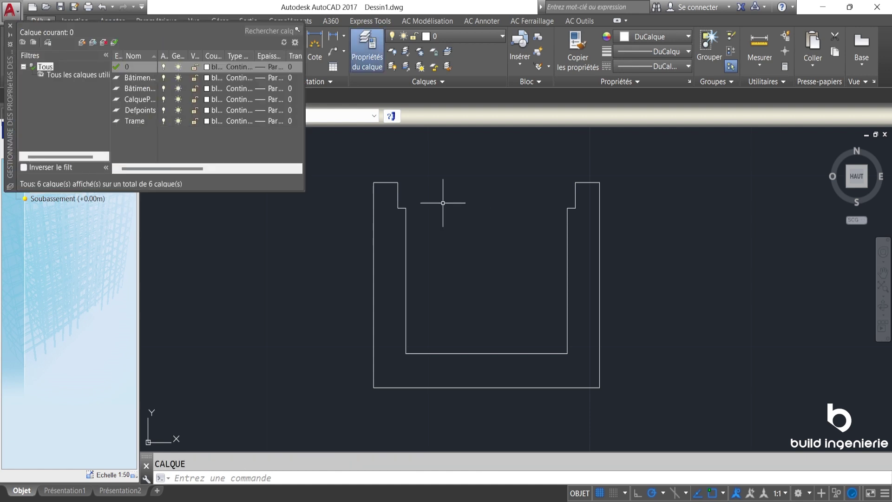
pyautogui.click(82, 44)
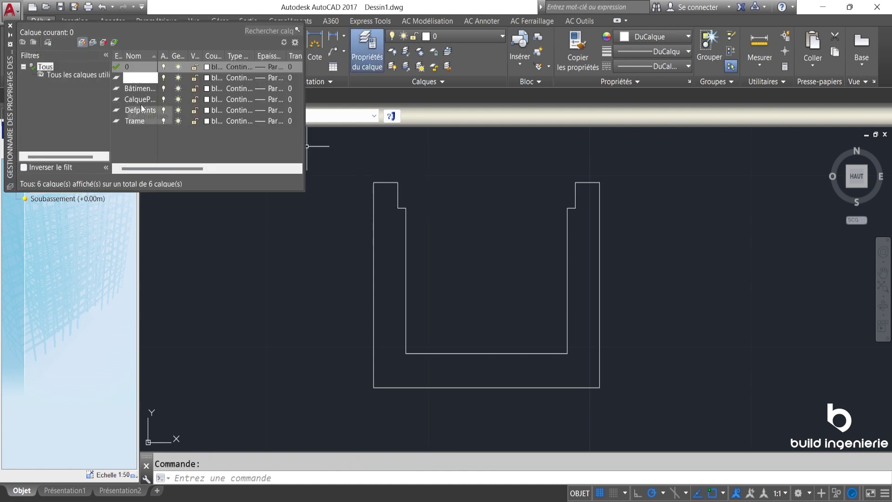
pyautogui.write('NON IMPRI')
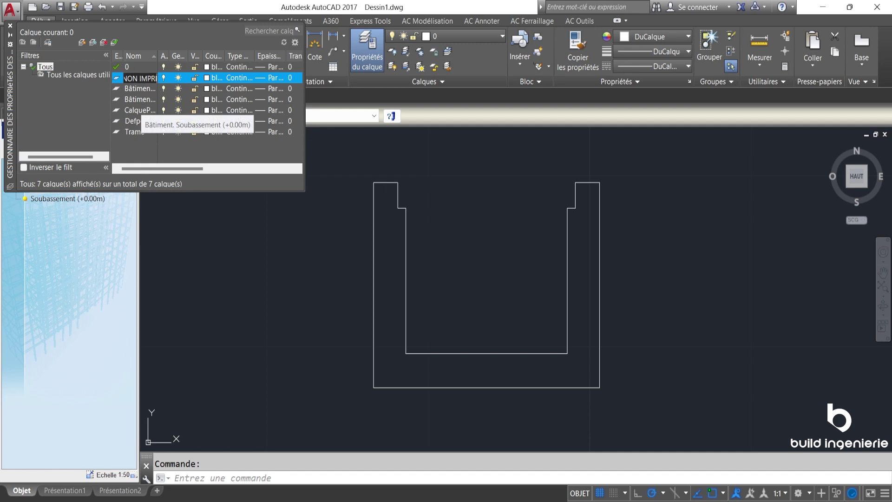
pyautogui.press('Return')
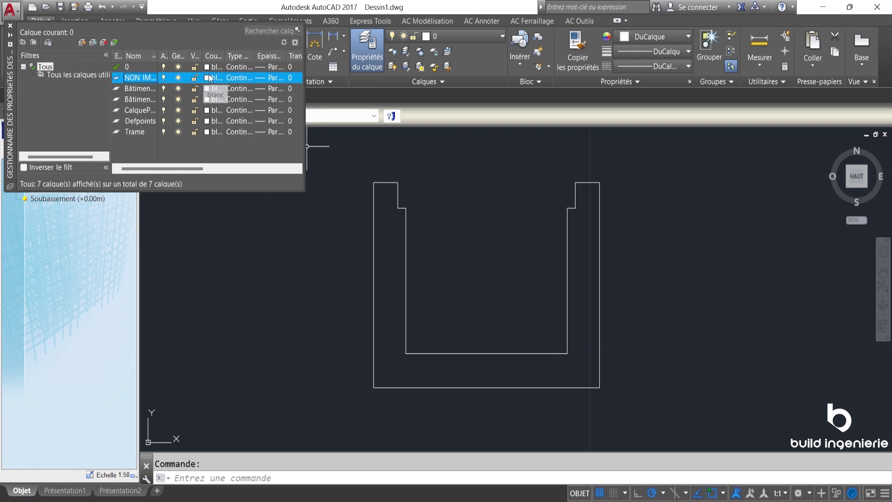
pyautogui.click(214, 78)
pyautogui.write('190')
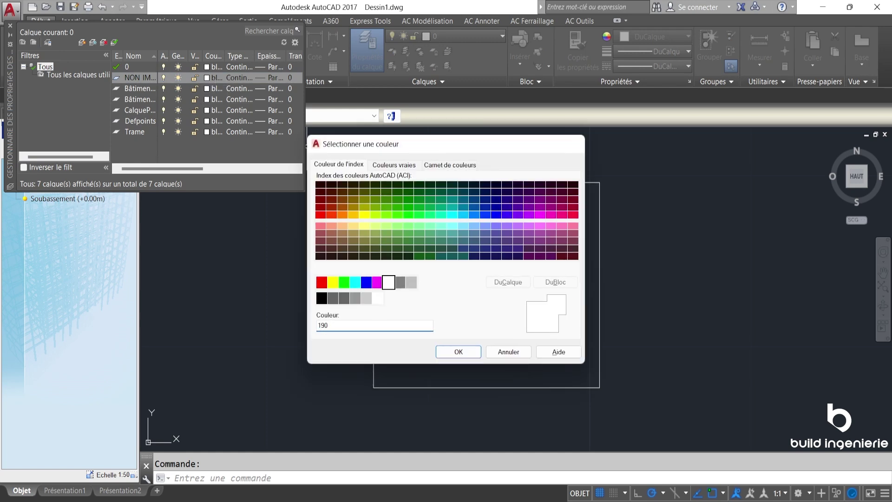
pyautogui.press('Return')
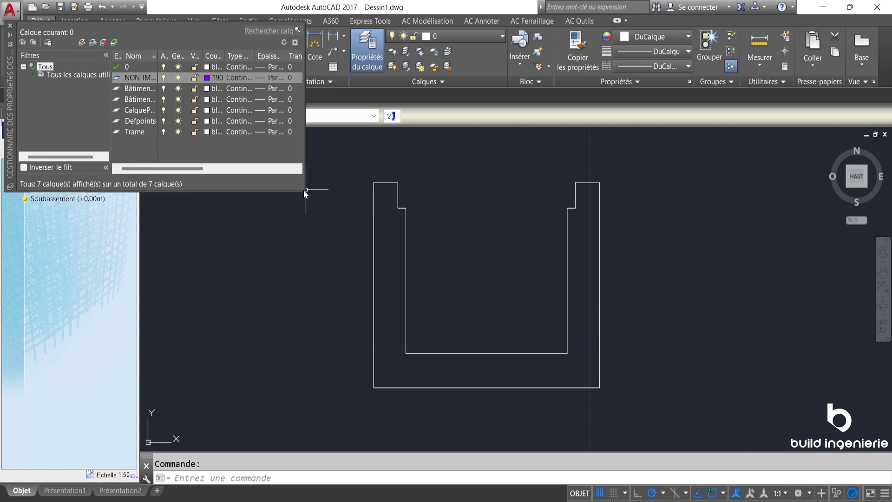
pyautogui.moveTo(303, 190); pyautogui.dragTo(587, 315)
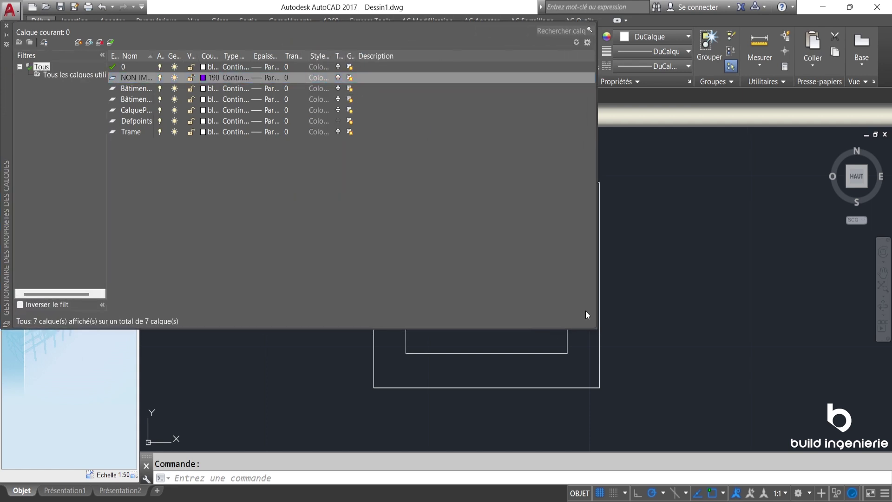
pyautogui.click(340, 80)
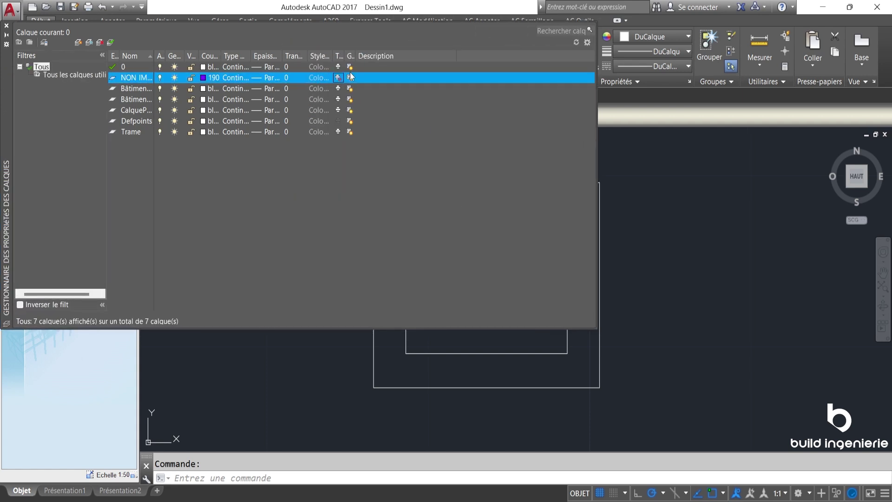
pyautogui.click(7, 26)
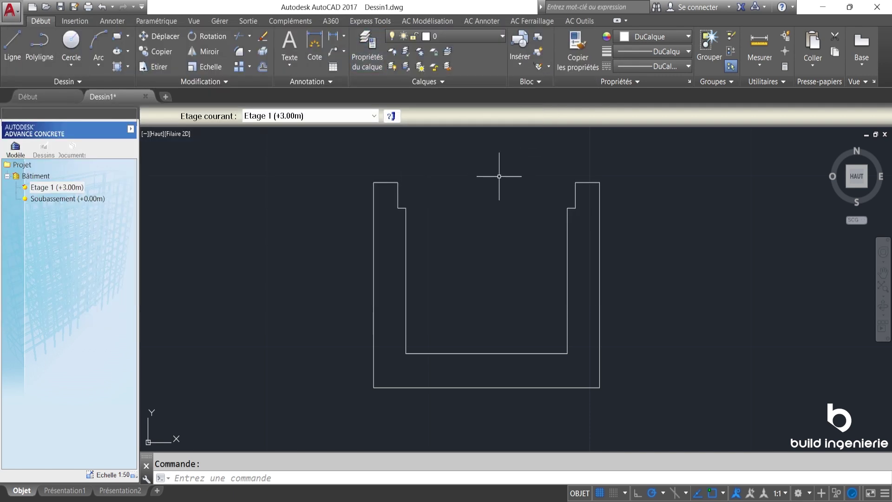
# - Make NON IMPRIME the current layer and turn the grid off in model space
pyautogui.click(481, 38)
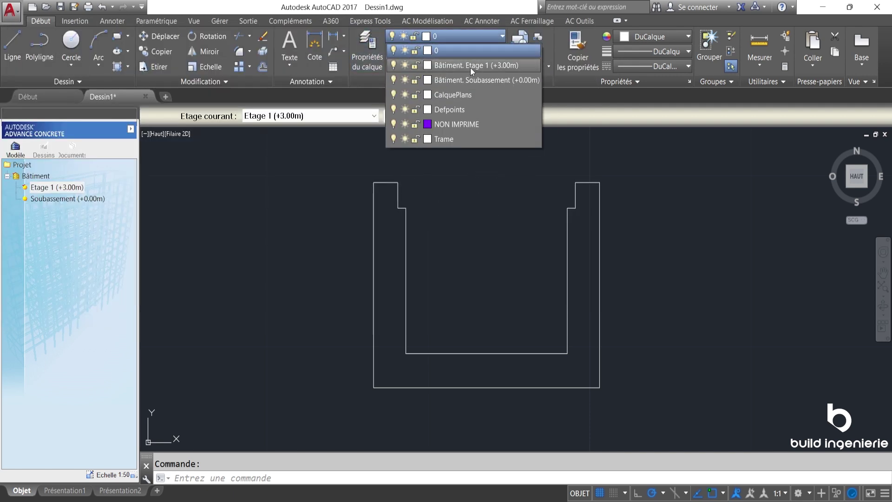
pyautogui.click(469, 125)
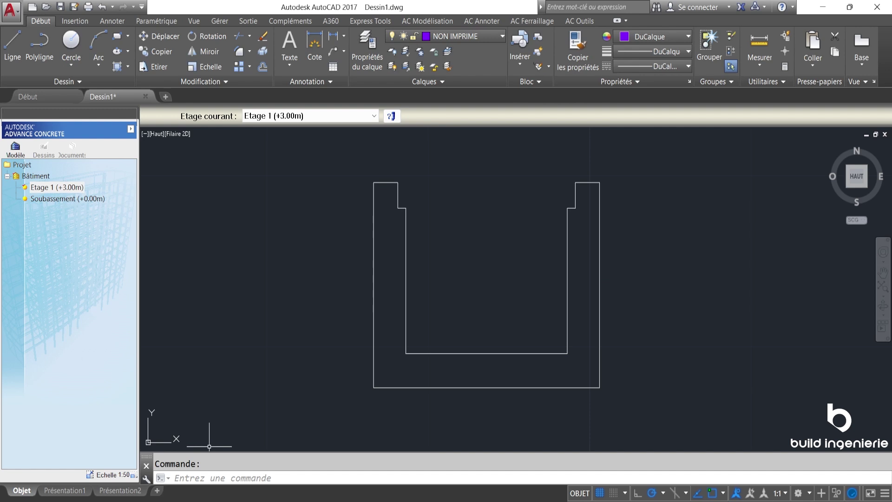
pyautogui.click(70, 492)
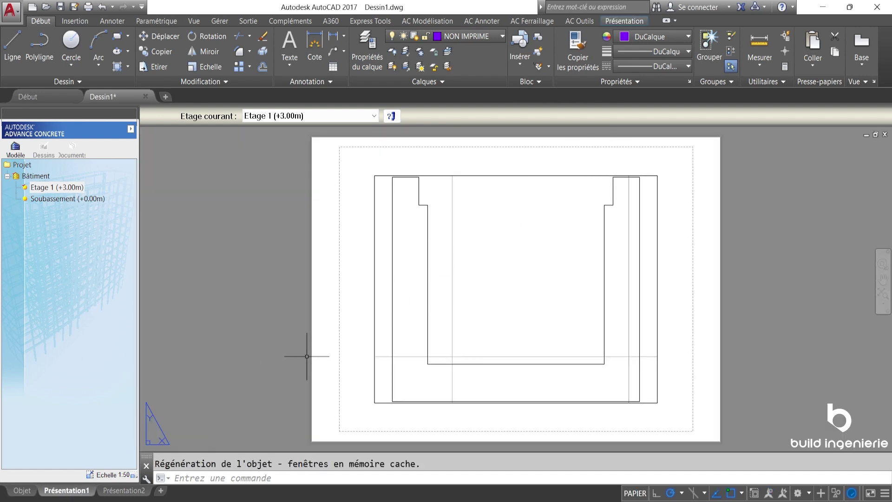
pyautogui.click(23, 491)
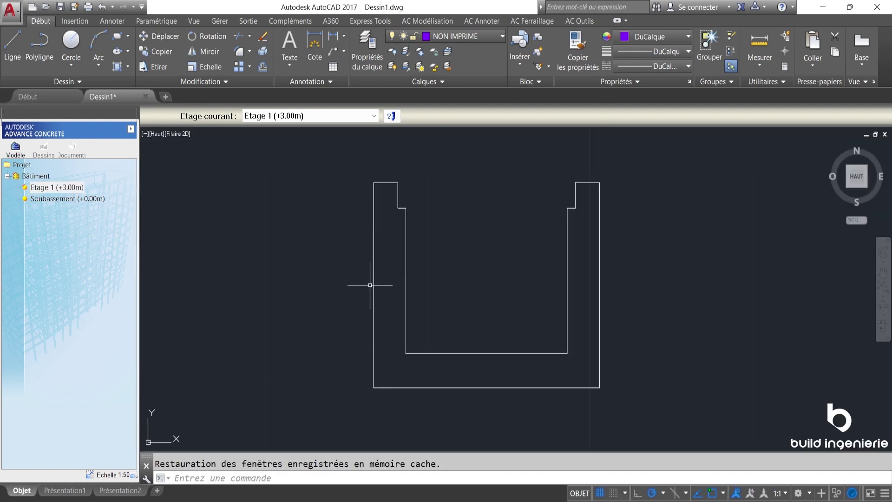
pyautogui.press('F7')
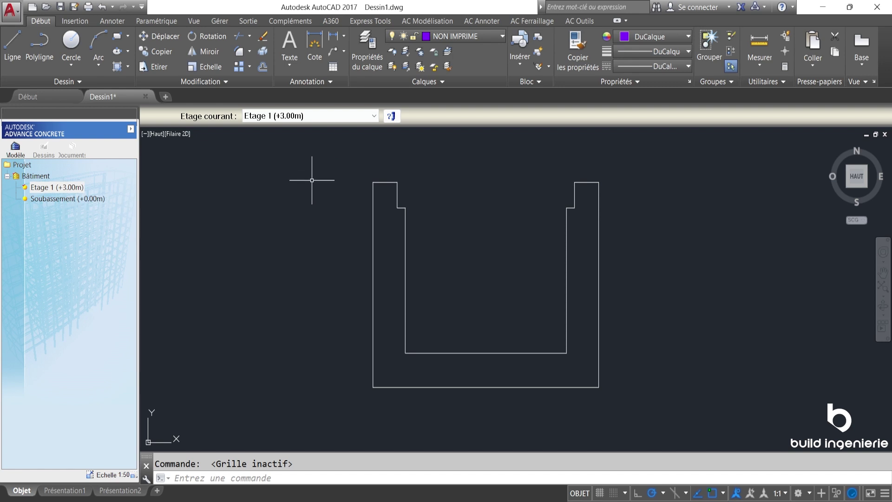
# - With Ortho on, draw a horizontal guide line at the inner base level
pyautogui.click(12, 44)
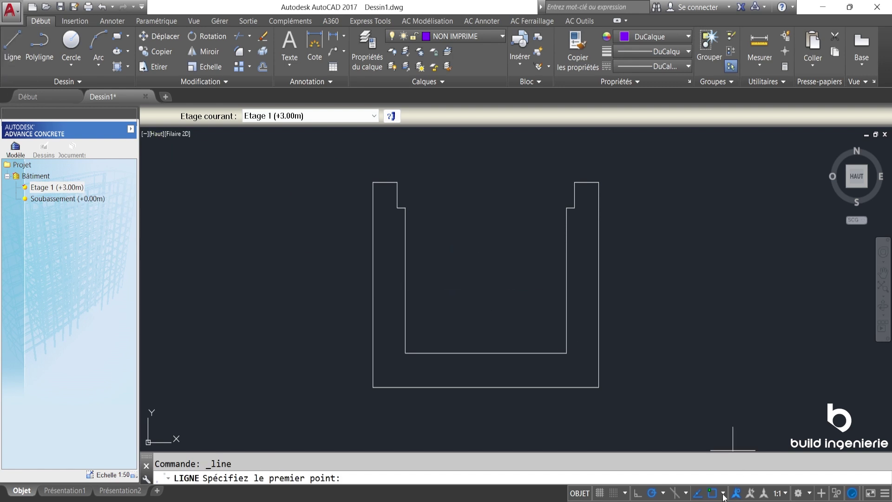
pyautogui.click(640, 495)
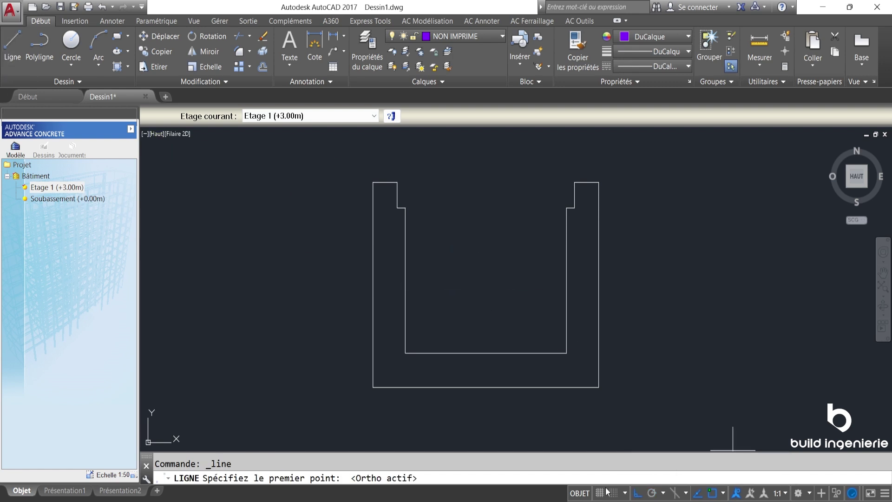
pyautogui.click(397, 208)
pyautogui.press('Escape')
pyautogui.press('Return')
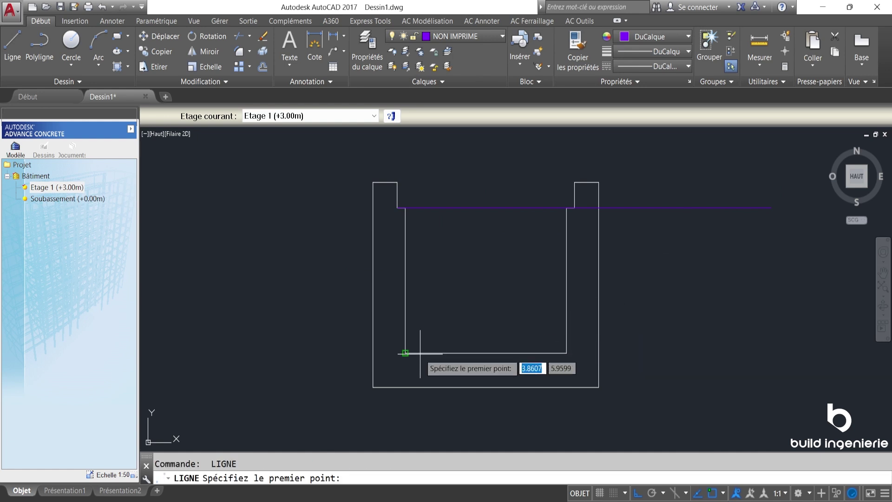
pyautogui.click(409, 353)
pyautogui.click(722, 343)
pyautogui.press('Escape')
# - Stretch the horizontal guide lines' left ends past the left wall using grips
pyautogui.click(657, 351)
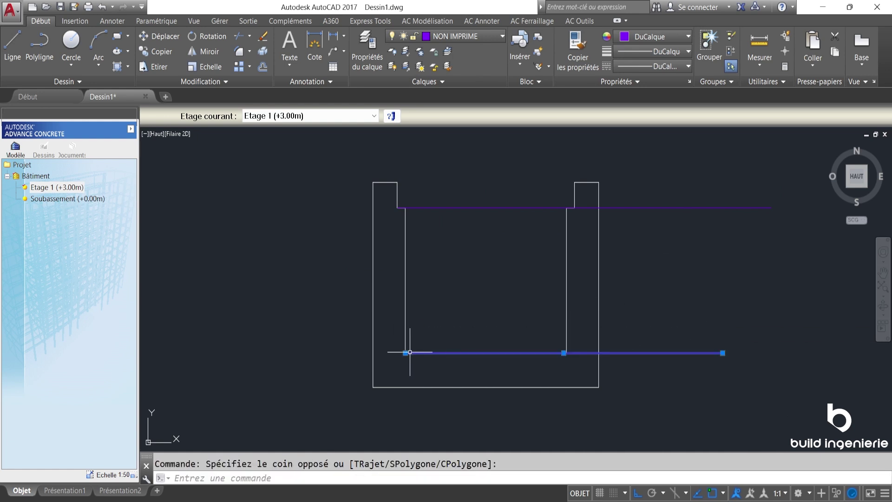
pyautogui.press('Escape')
pyautogui.click(465, 218)
pyautogui.click(440, 170)
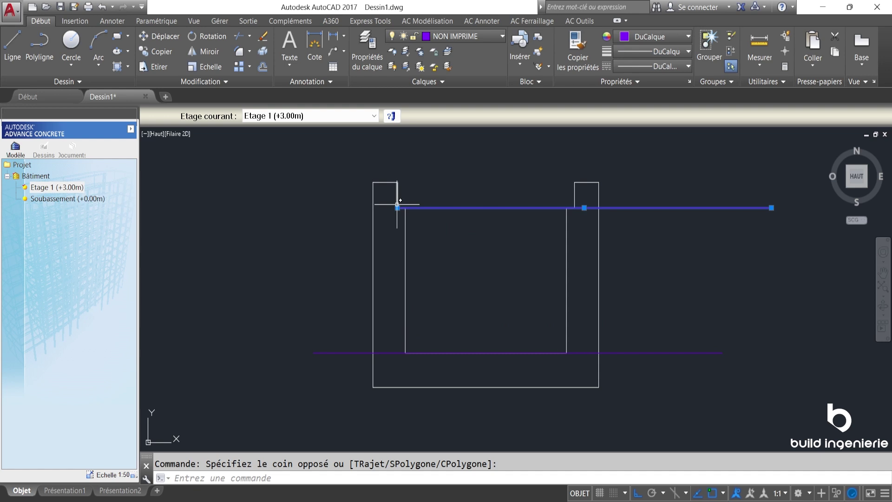
pyautogui.click(397, 208)
pyautogui.click(330, 207)
pyautogui.press('Escape')
pyautogui.moveTo(339, 245); pyautogui.dragTo(384, 219, button='middle')
# - Draw a vertical guide line through the left wall, extending it above and below the section
pyautogui.press('Return')
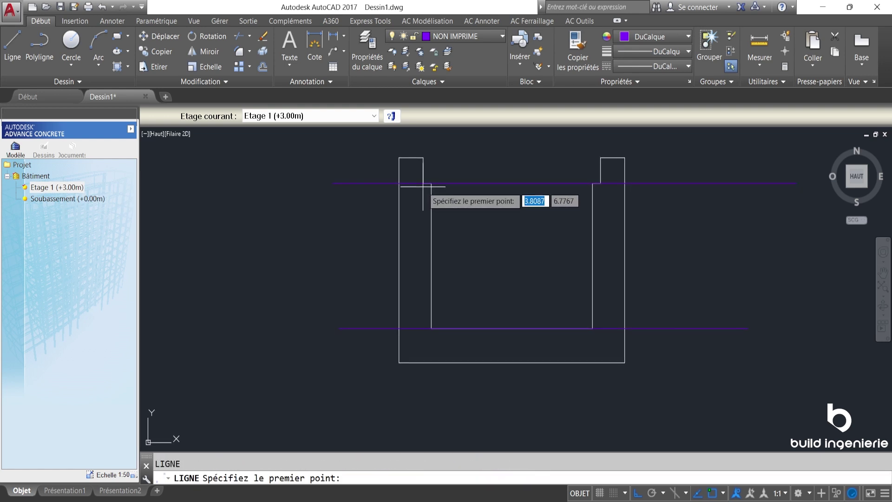
pyautogui.click(423, 157)
pyautogui.click(423, 414)
pyautogui.press('Escape')
pyautogui.click(425, 398)
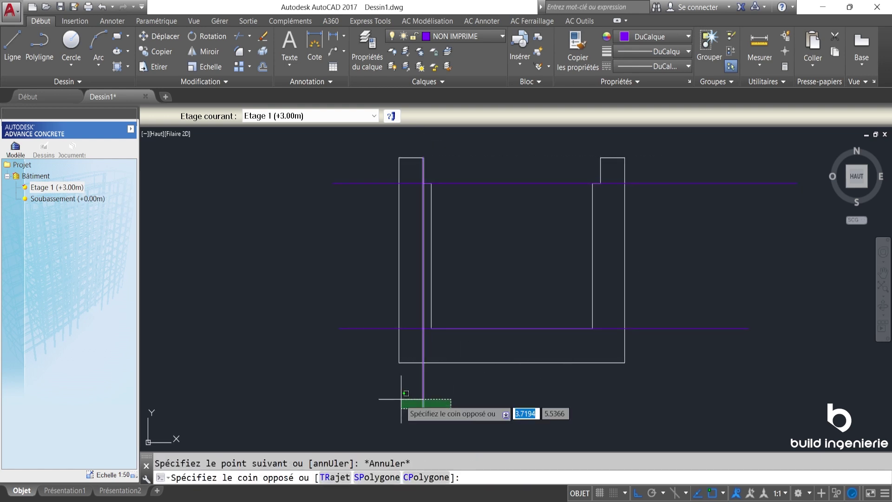
pyautogui.moveTo(469, 184); pyautogui.dragTo(487, 237, button='middle')
pyautogui.click(441, 211)
pyautogui.click(441, 181)
pyautogui.press('Escape')
pyautogui.moveTo(485, 196); pyautogui.dragTo(497, 163, button='middle')
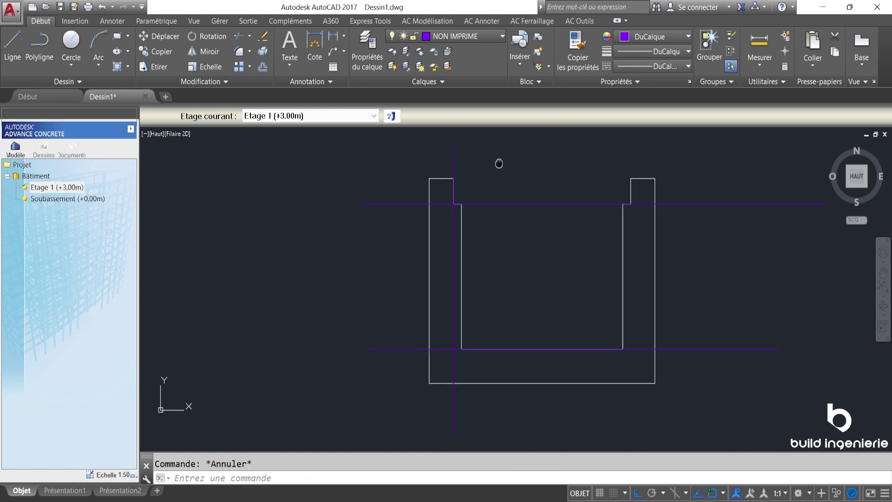
# - Copy the vertical guide line with CP from the left ledge to the right ledge corner
pyautogui.click(457, 254)
pyautogui.write('cp')
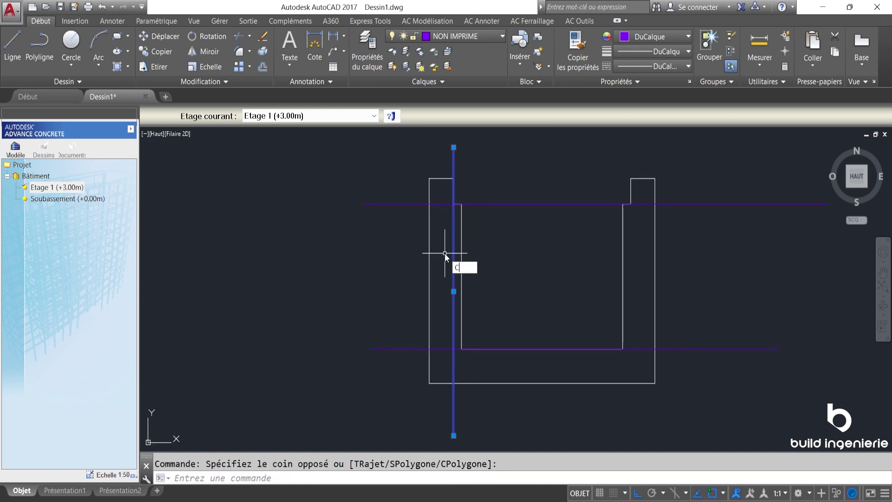
pyautogui.press('Return')
pyautogui.click(454, 203)
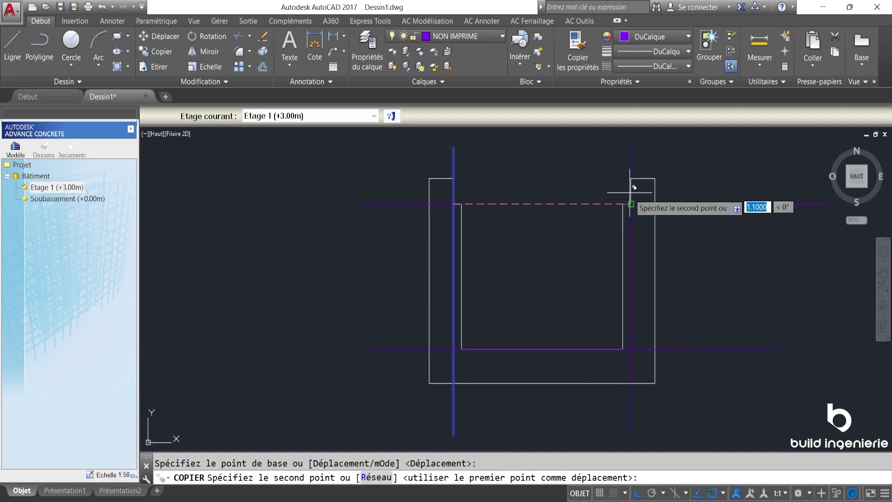
pyautogui.click(636, 198)
pyautogui.press('Escape')
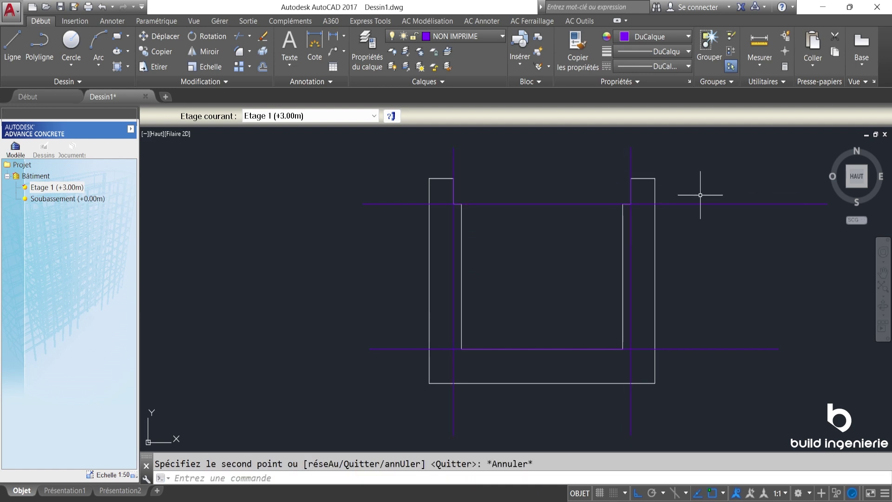
pyautogui.click(467, 37)
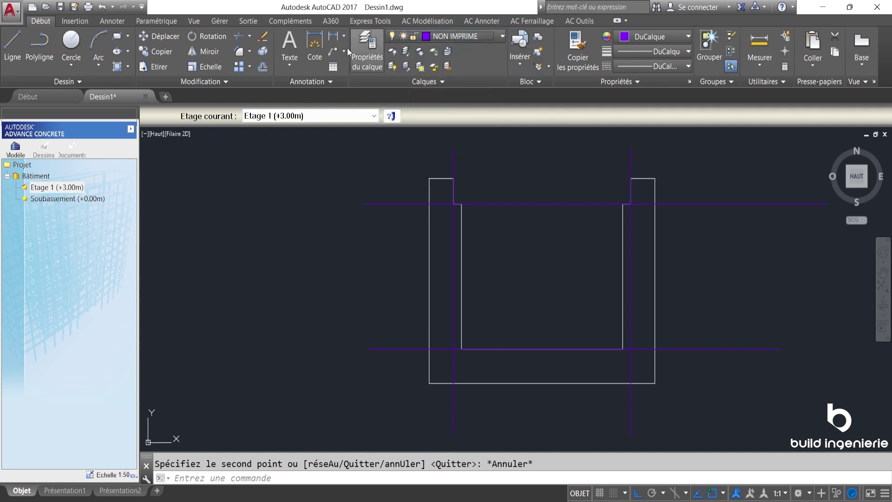
# - Create layer ACIER with colour white (blanc) and set it as the current layer
pyautogui.click(364, 56)
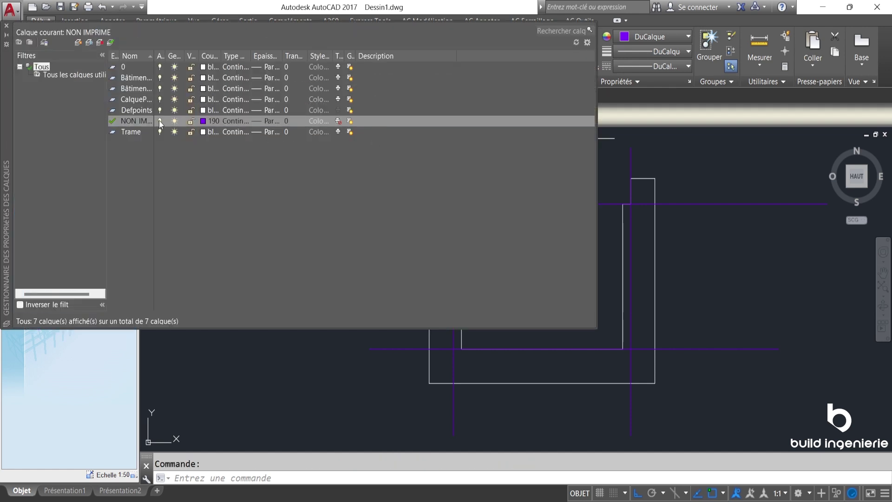
pyautogui.click(78, 43)
pyautogui.write('ACIE')
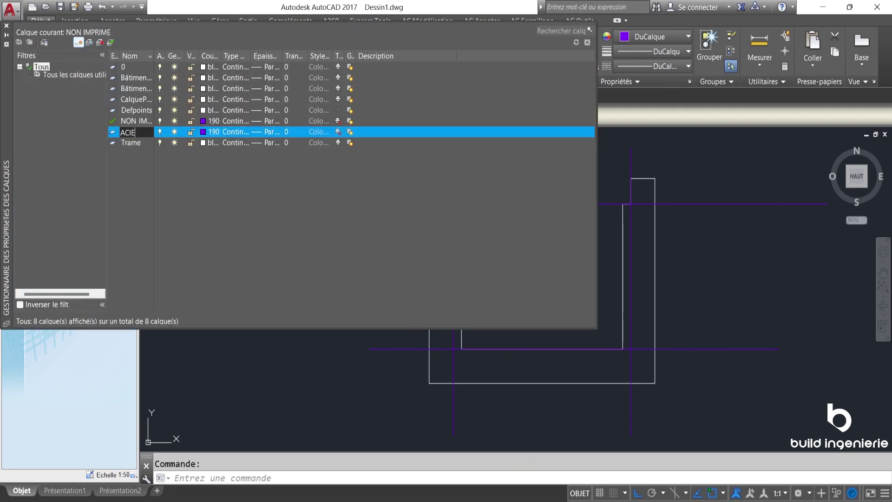
pyautogui.write('R')
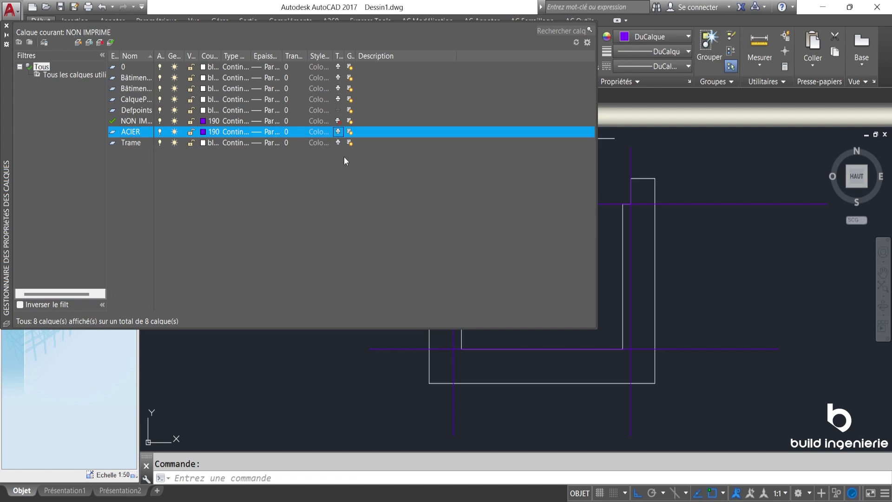
pyautogui.click(213, 132)
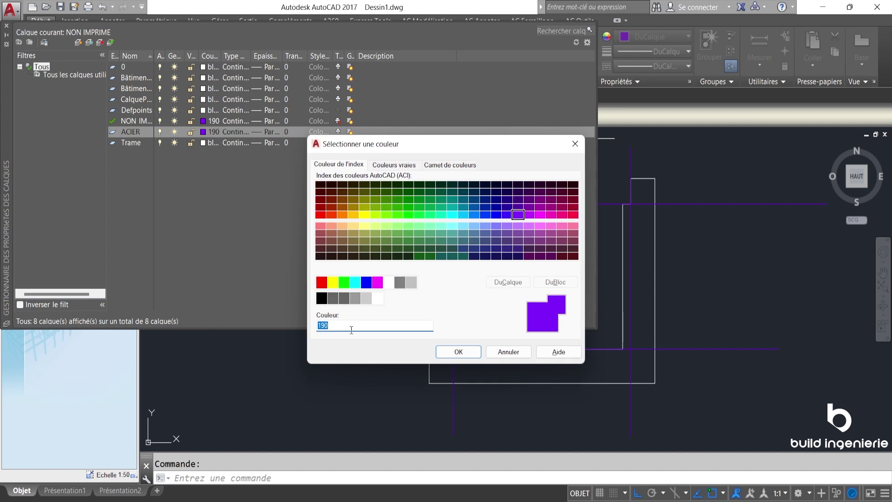
pyautogui.click(388, 282)
pyautogui.click(472, 353)
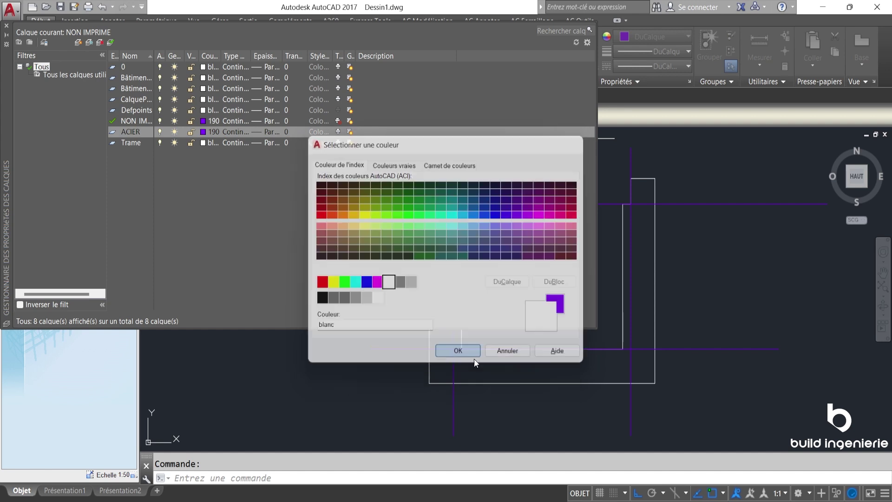
pyautogui.doubleClick(137, 134)
# - Close Layer Properties, switch to the AC Ferraillage tab and recentre the U-section
pyautogui.click(6, 26)
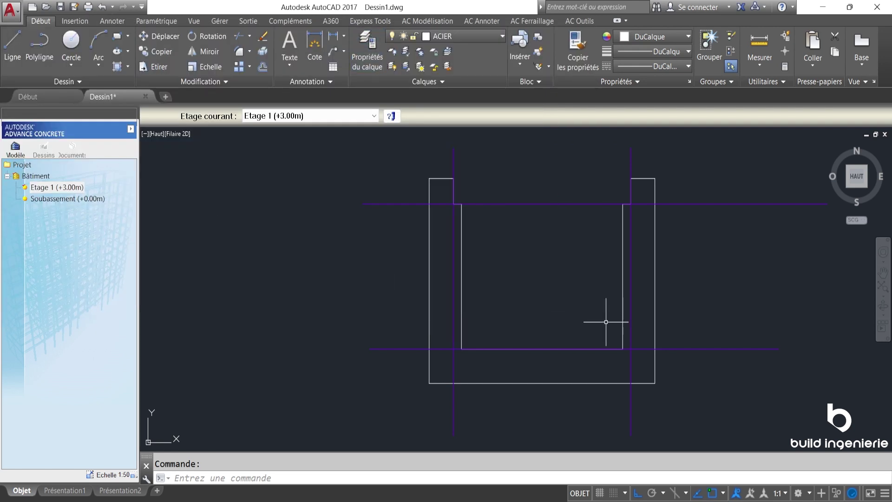
pyautogui.press('Escape')
pyautogui.moveTo(550, 192); pyautogui.dragTo(482, 197, button='middle')
pyautogui.click(534, 20)
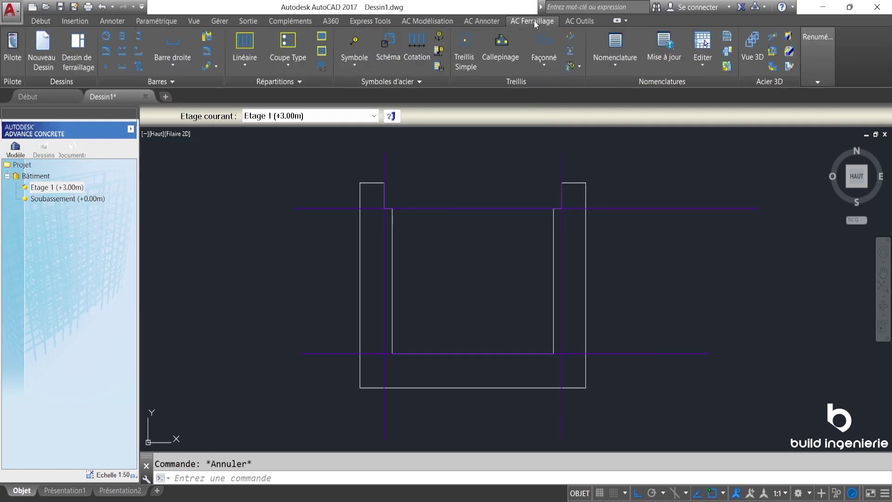
pyautogui.moveTo(488, 290); pyautogui.dragTo(498, 282, button='middle')
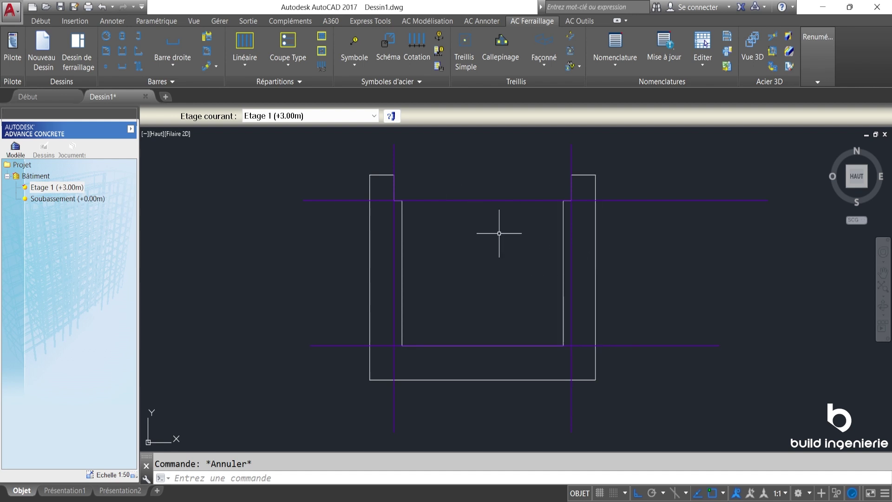
pyautogui.moveTo(591, 297)
pyautogui.mouseDown(button='middle')
pyautogui.moveTo(634, 294)
pyautogui.moveTo(584, 304)
pyautogui.mouseUp(button='middle')
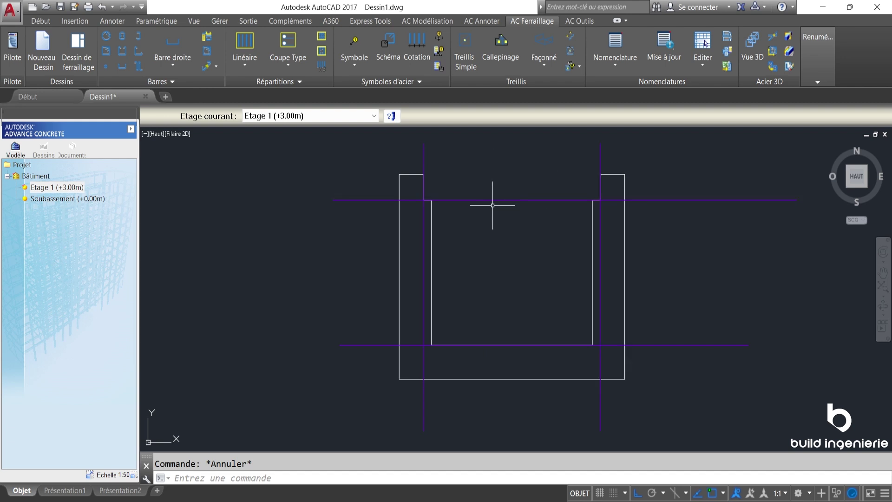
pyautogui.write('PL')
# - Set layer 0's lineweight (Epaisseur) to 0.35 mm in the layer manager
pyautogui.press('Return')
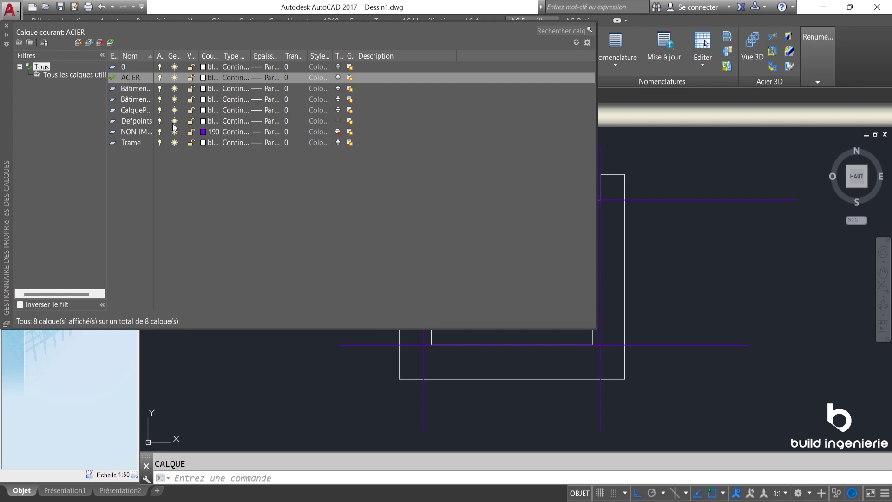
pyautogui.click(253, 68)
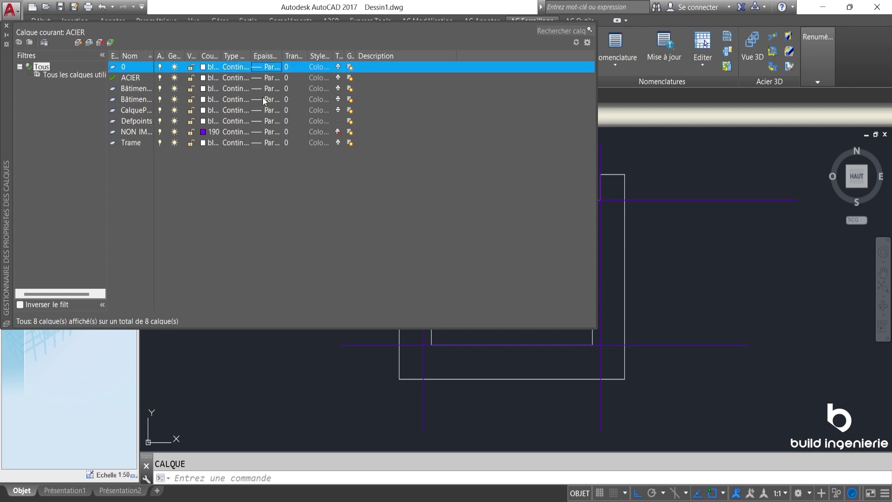
pyautogui.click(412, 284)
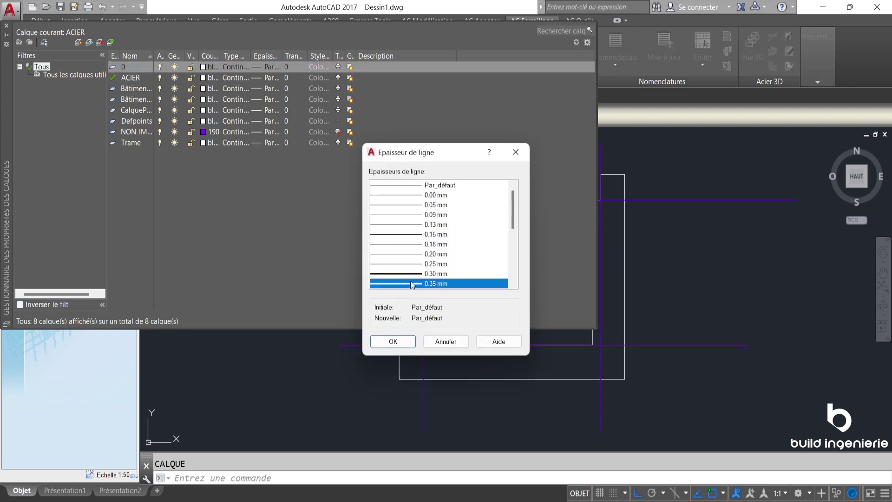
pyautogui.click(394, 342)
pyautogui.click(6, 26)
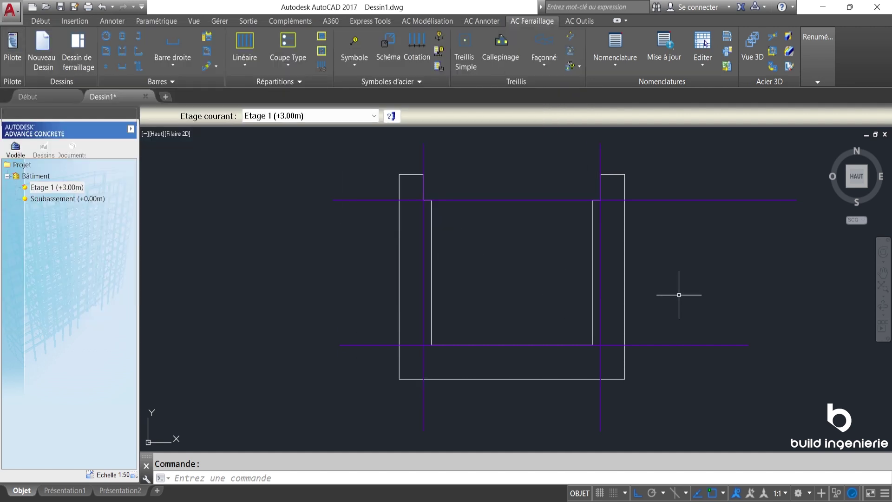
# - Turn on lineweight display (Epaisseur de ligne) from the status bar options
pyautogui.click(886, 493)
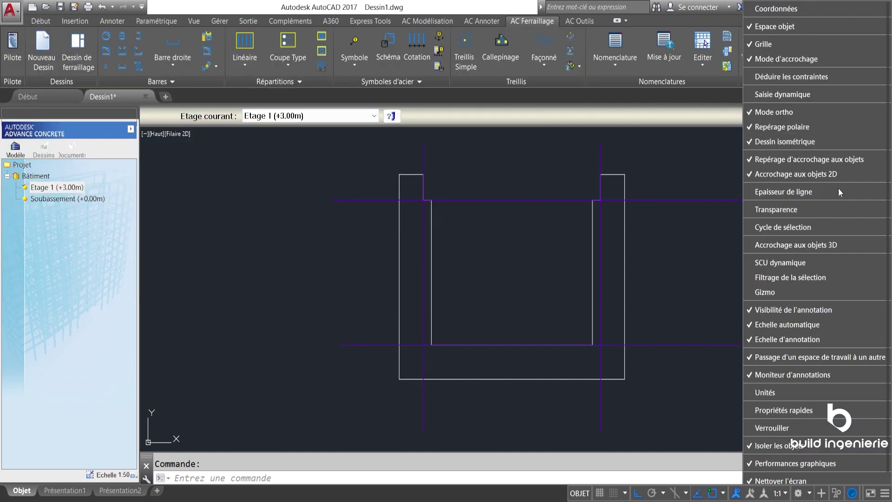
pyautogui.click(784, 191)
pyautogui.click(724, 494)
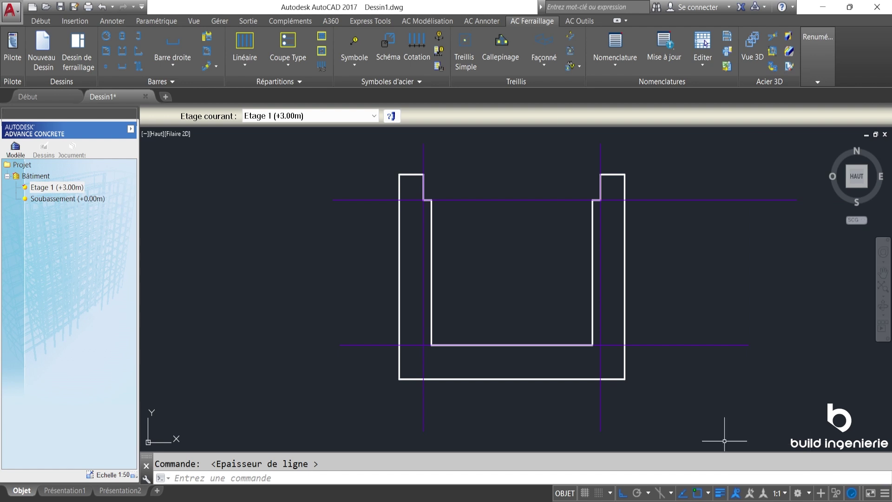
pyautogui.click(697, 418)
pyautogui.press('Escape')
pyautogui.scroll(-2, 657, 295)
pyautogui.scroll(-2, 657, 295)
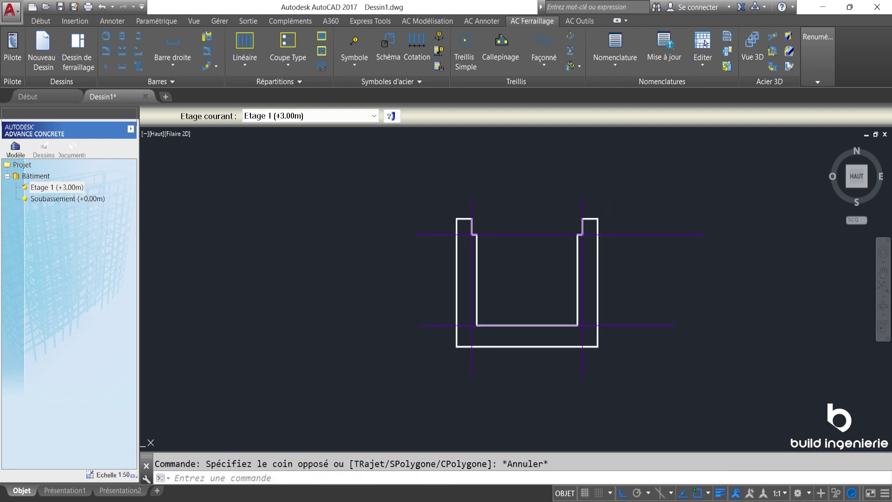
pyautogui.scroll(4, 608, 200)
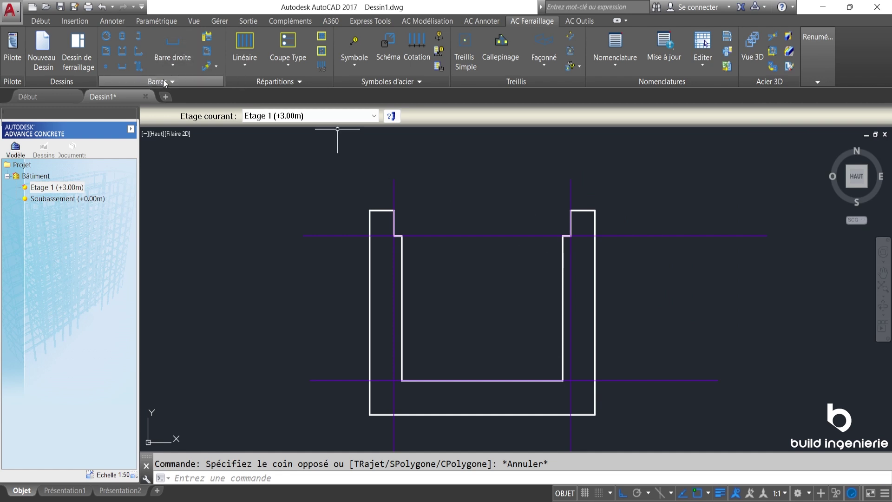
# - Lock layer 0 with Verrouiller calque by picking the U-shape wall
pyautogui.click(52, 20)
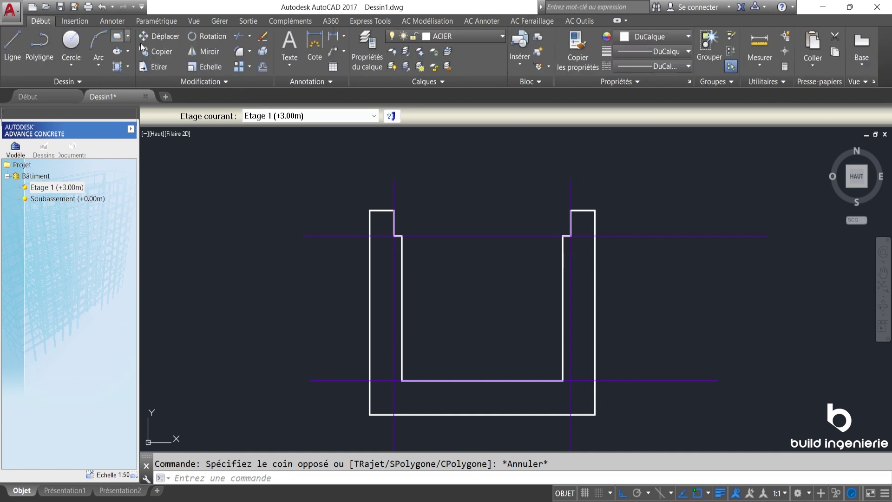
pyautogui.click(432, 67)
pyautogui.click(595, 276)
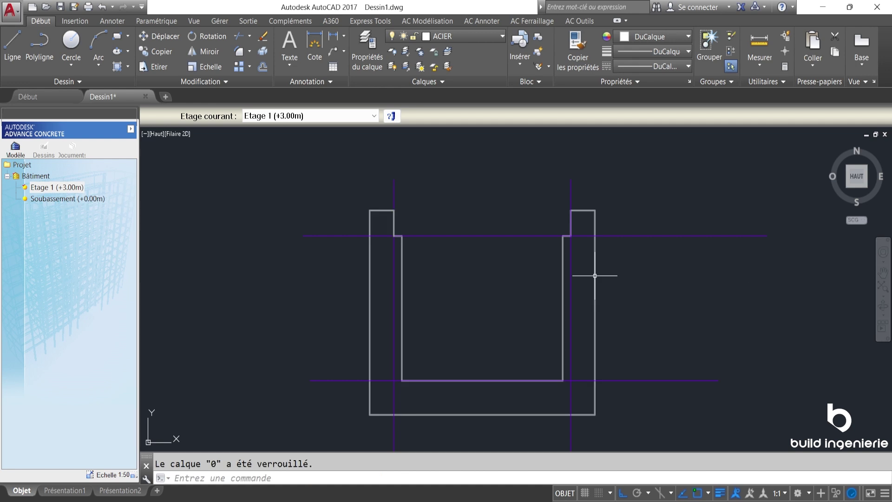
pyautogui.press('Escape')
# - On the AC Ferraillage tab, start the Cadre rectangular frame-bar tool from the Barres panel
pyautogui.scroll(-3, 507, 246)
pyautogui.scroll(3, 483, 260)
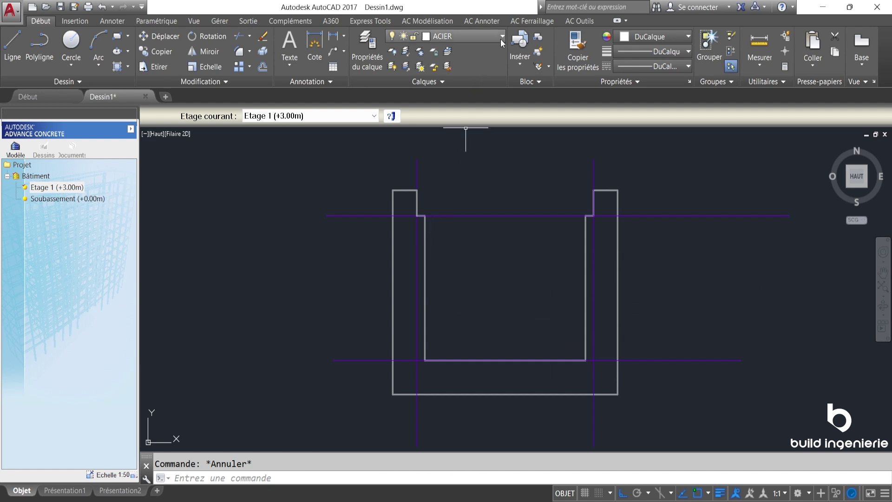
pyautogui.click(531, 21)
pyautogui.moveTo(504, 309); pyautogui.dragTo(502, 285, button='middle')
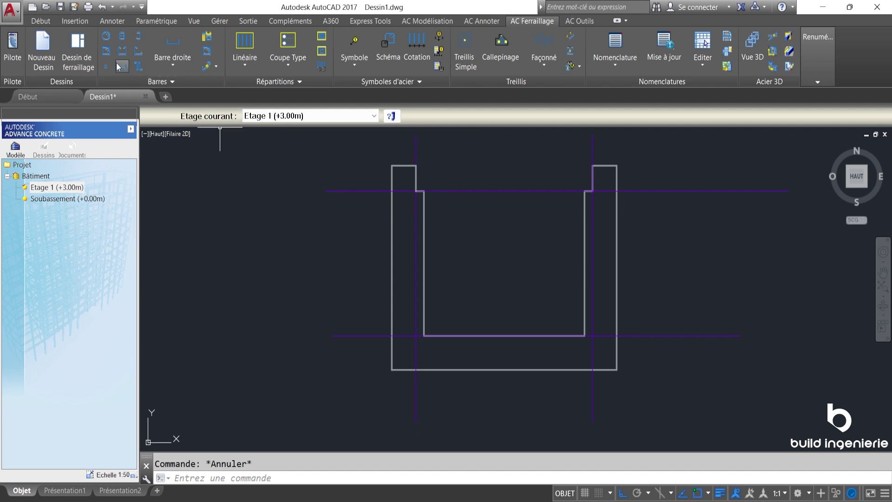
pyautogui.click(106, 52)
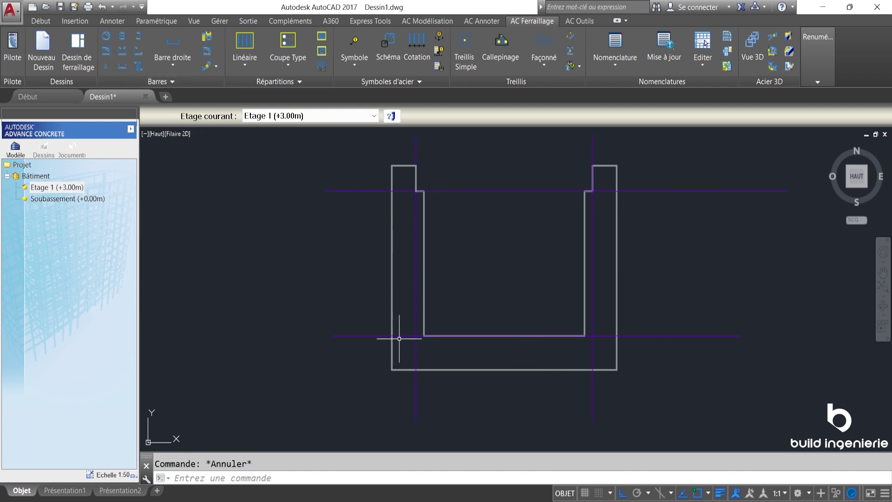
pyautogui.click(562, 335)
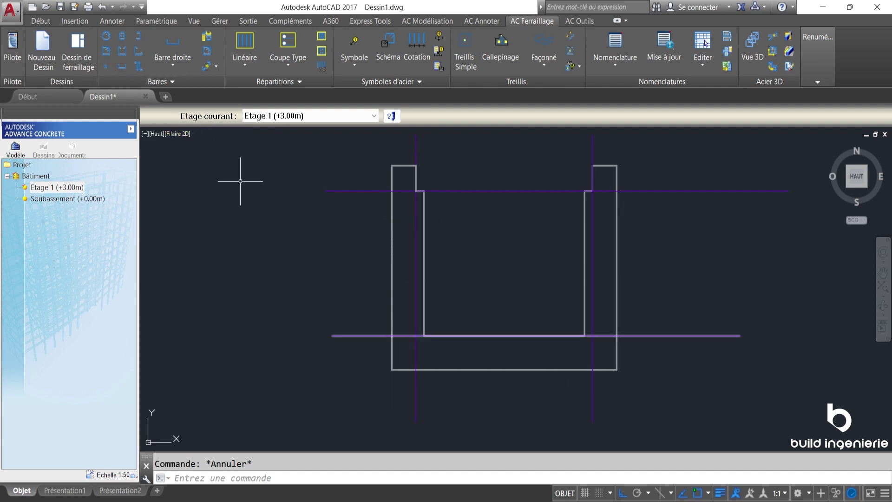
pyautogui.click(105, 55)
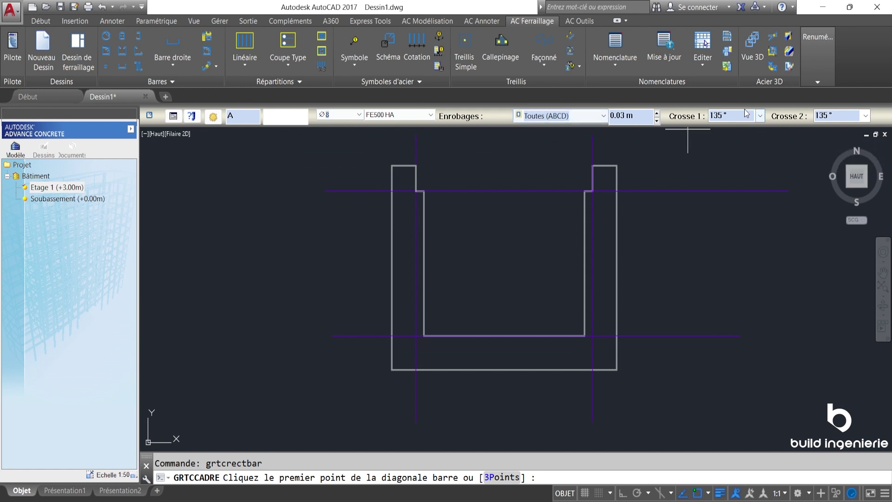
# - Set the frame bar to Ø10 diameter with FE500 HA steel grade
pyautogui.click(359, 114)
pyautogui.click(333, 135)
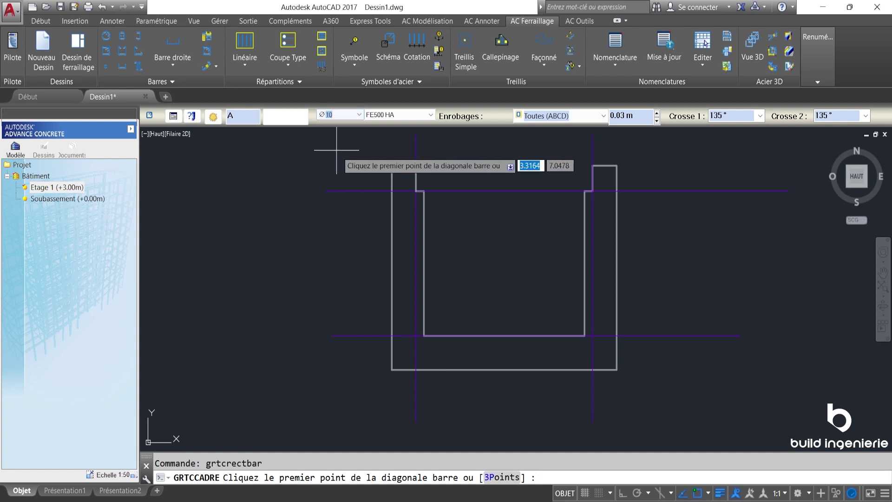
pyautogui.click(419, 114)
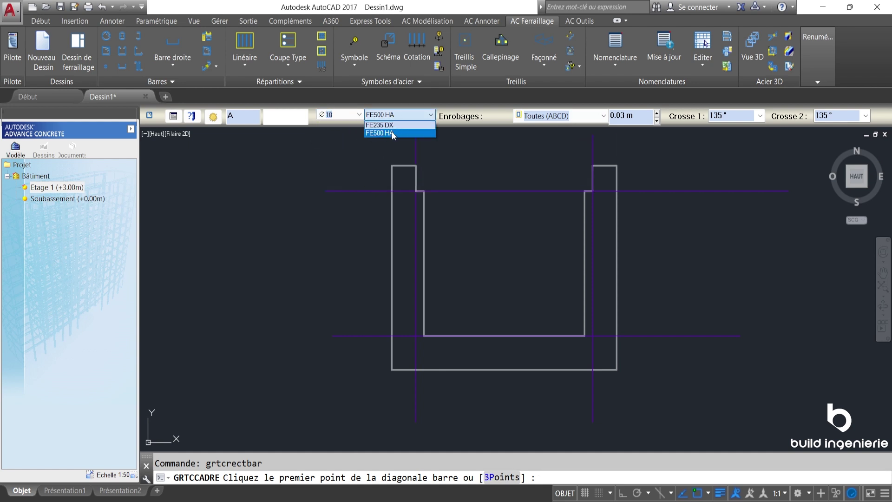
pyautogui.click(485, 122)
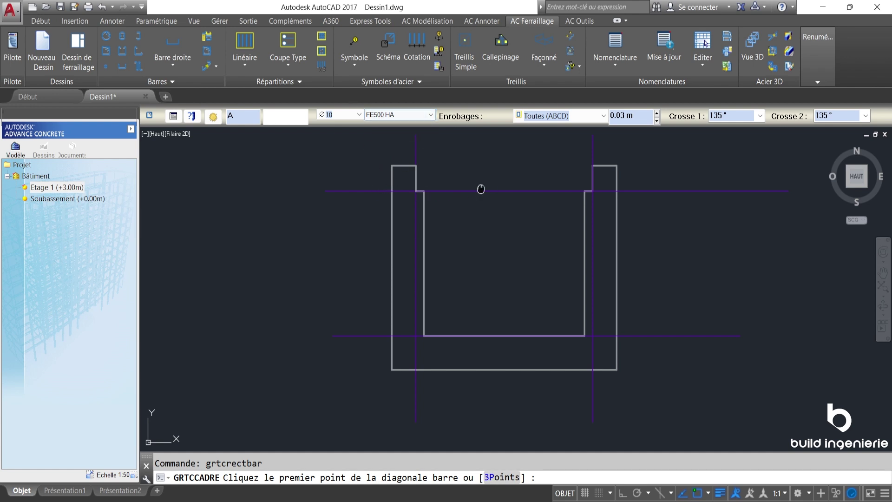
# - Place the frame bar across the base slab by its diagonal corners and hook corner
pyautogui.moveTo(480, 189); pyautogui.dragTo(453, 191, button='middle')
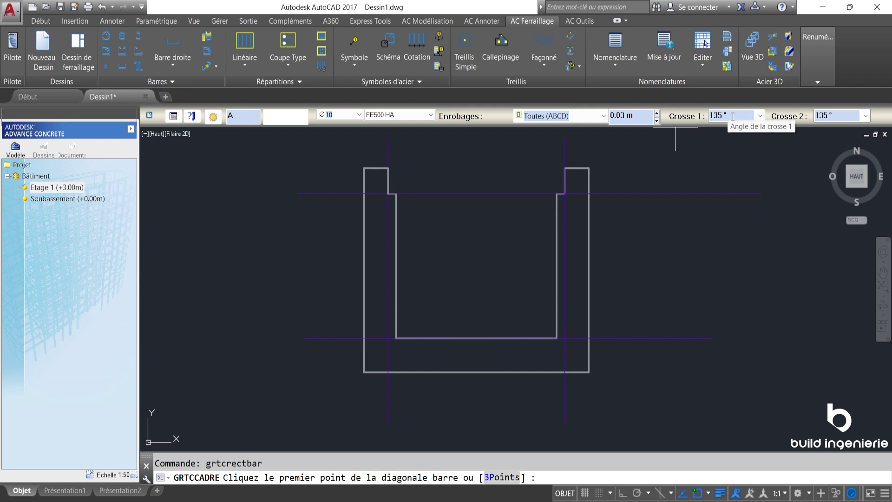
pyautogui.click(364, 338)
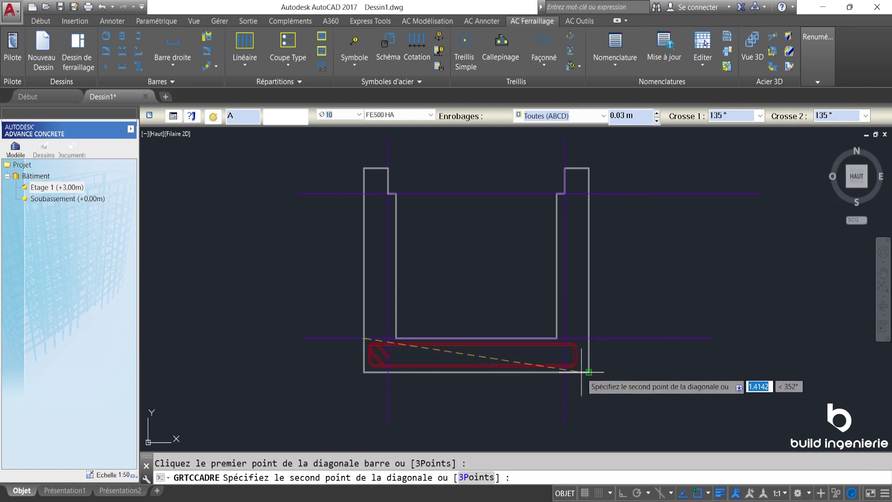
pyautogui.click(589, 371)
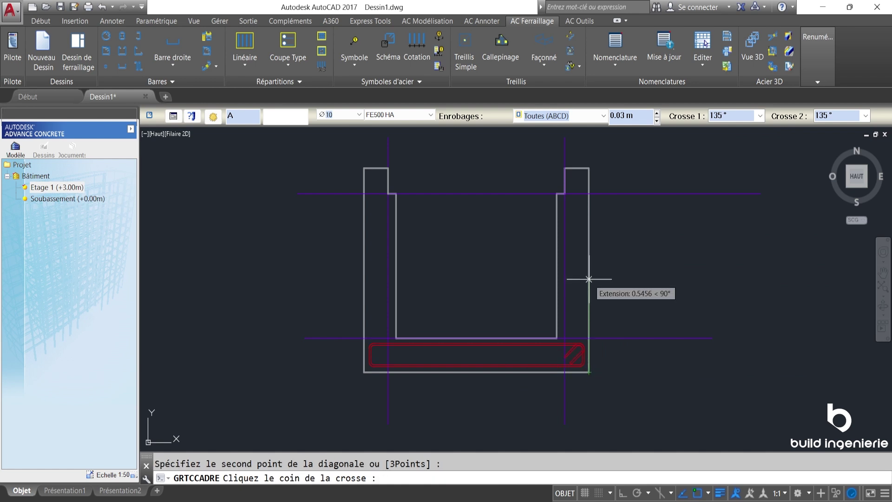
pyautogui.click(583, 358)
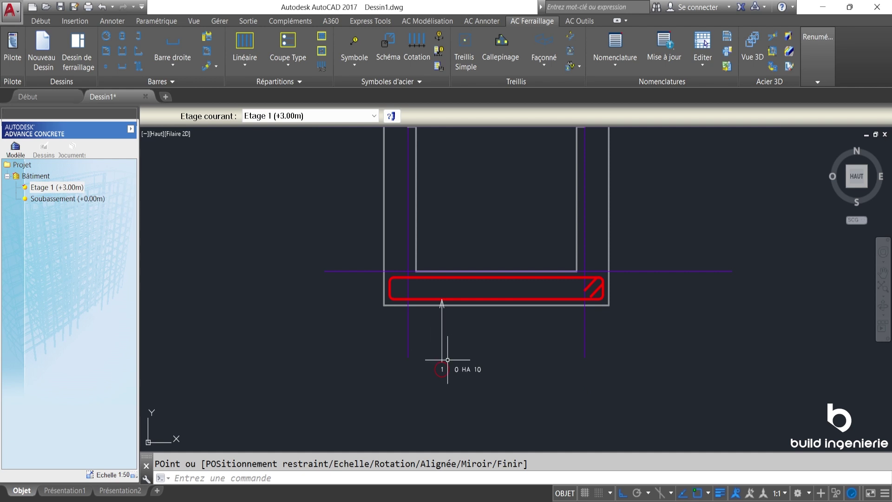
pyautogui.scroll(-2, 499, 367)
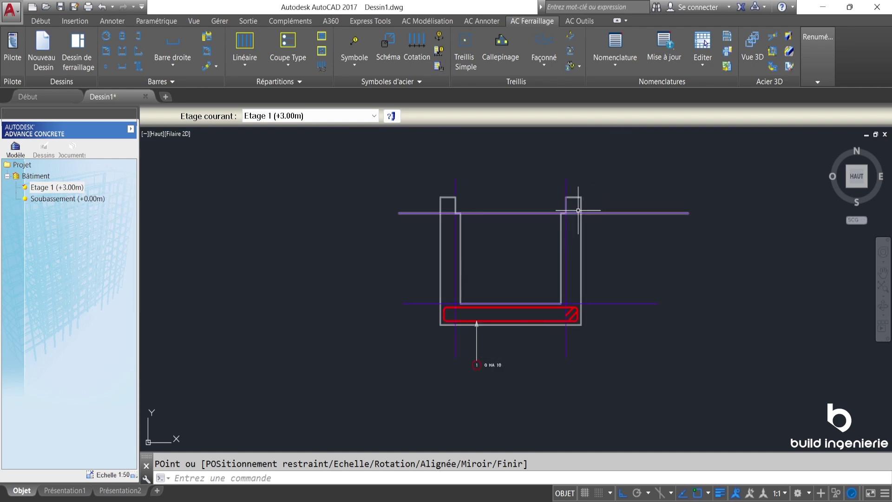
pyautogui.scroll(2, 453, 215)
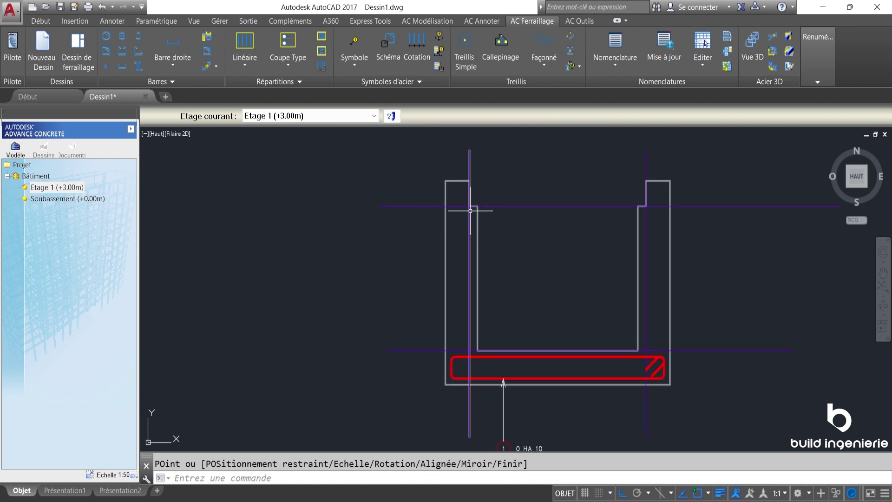
pyautogui.scroll(3, 474, 190)
pyautogui.scroll(2, 471, 206)
pyautogui.scroll(-8, 502, 250)
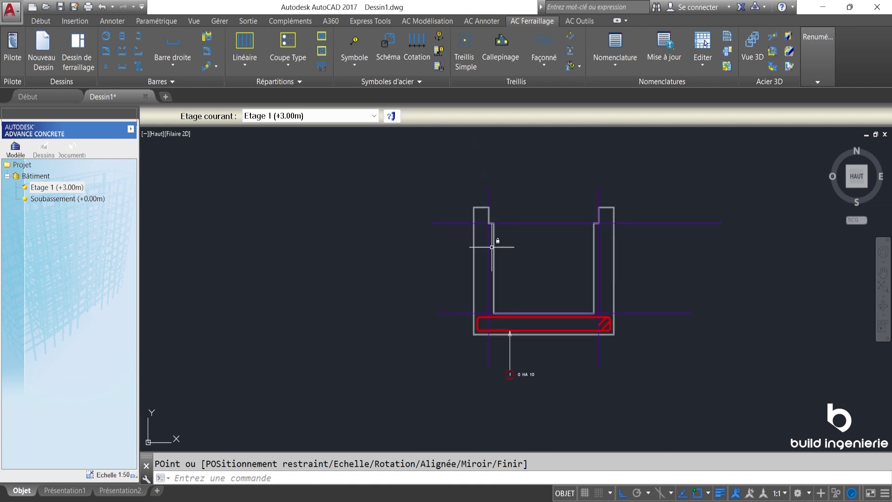
pyautogui.scroll(4, 621, 212)
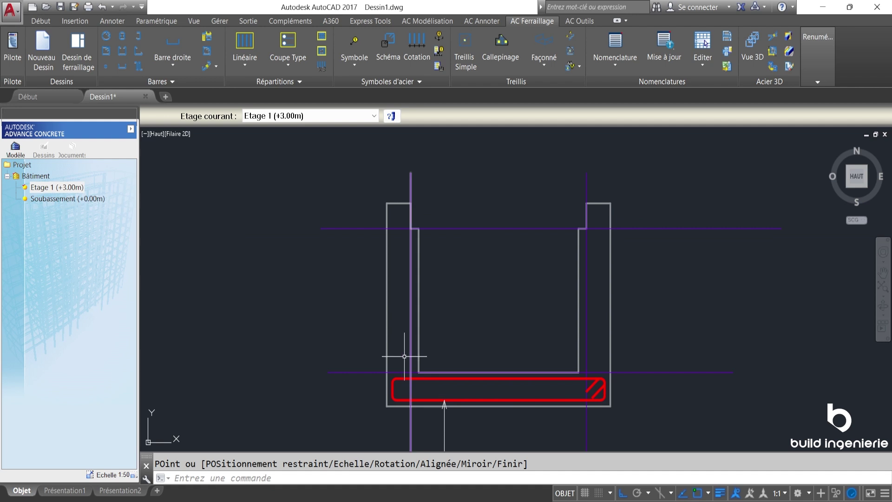
pyautogui.scroll(-4, 405, 315)
pyautogui.scroll(1, 543, 332)
pyautogui.scroll(1, 542, 318)
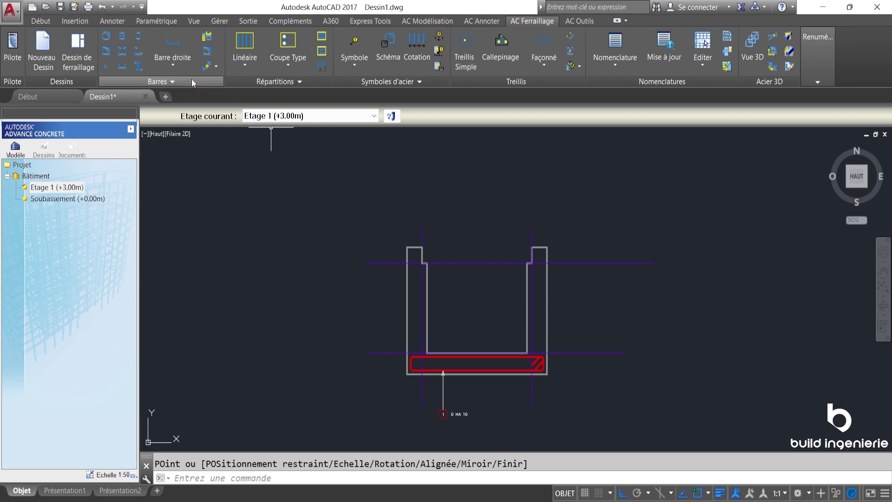
pyautogui.click(173, 63)
pyautogui.click(192, 112)
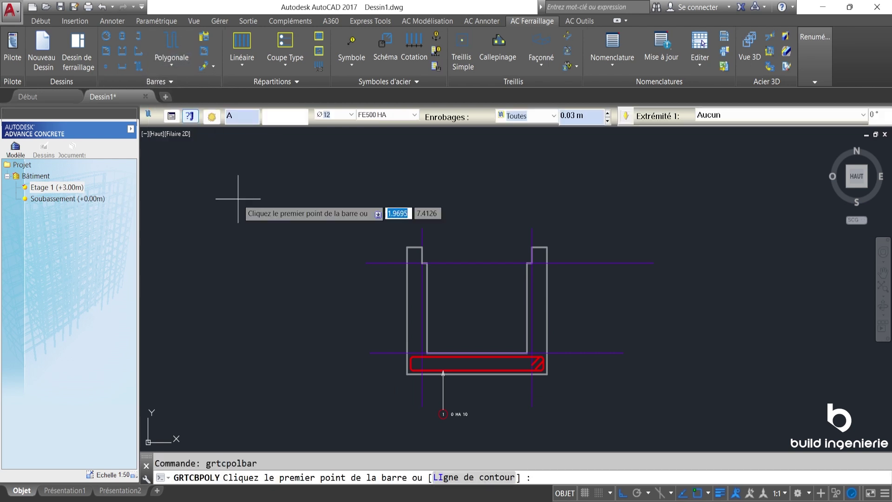
pyautogui.scroll(2, 398, 285)
pyautogui.scroll(-1, 429, 248)
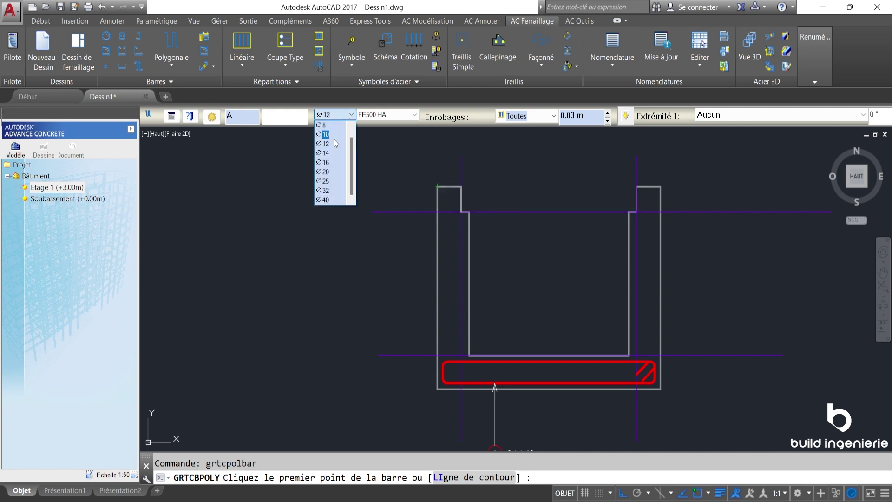
pyautogui.click(334, 139)
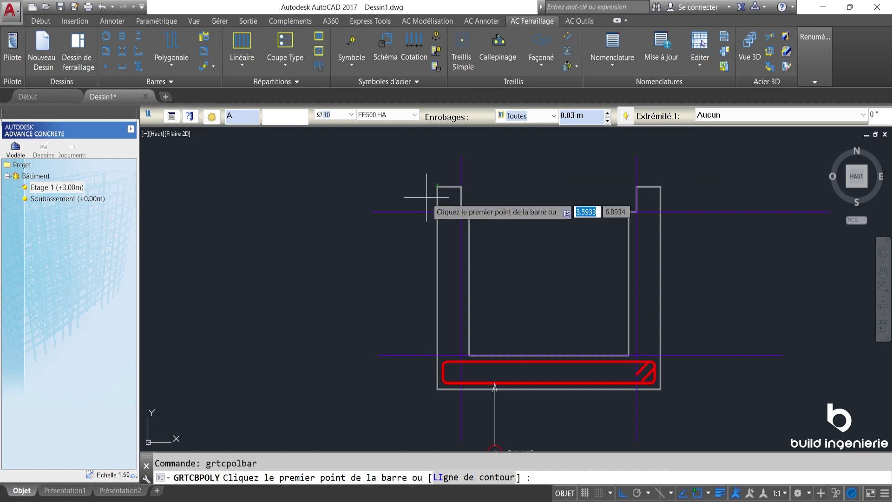
pyautogui.click(437, 188)
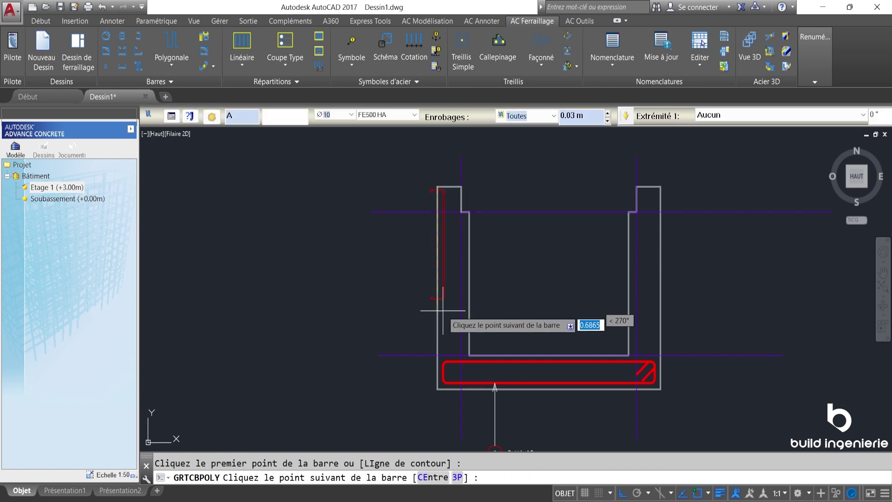
pyautogui.click(437, 389)
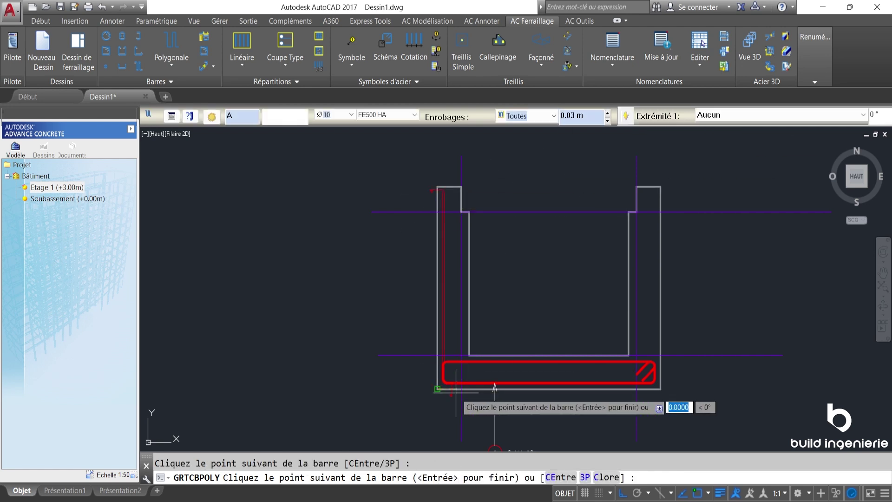
pyautogui.click(470, 389)
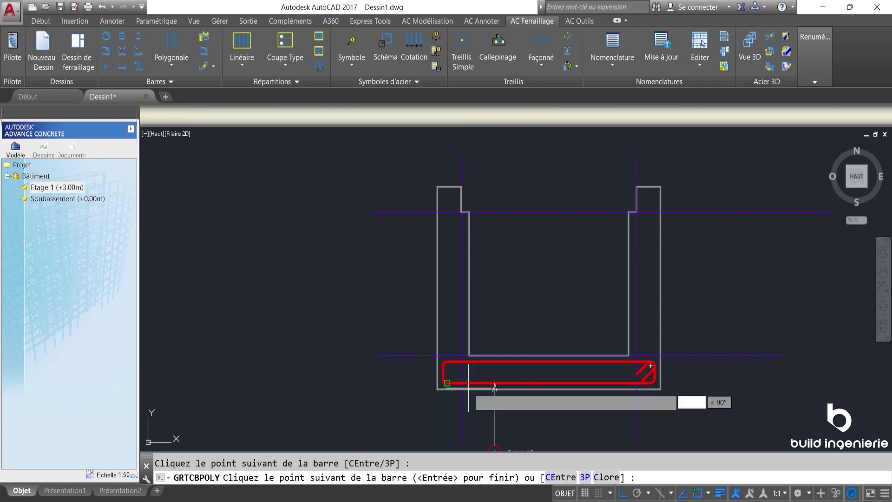
pyautogui.click(470, 211)
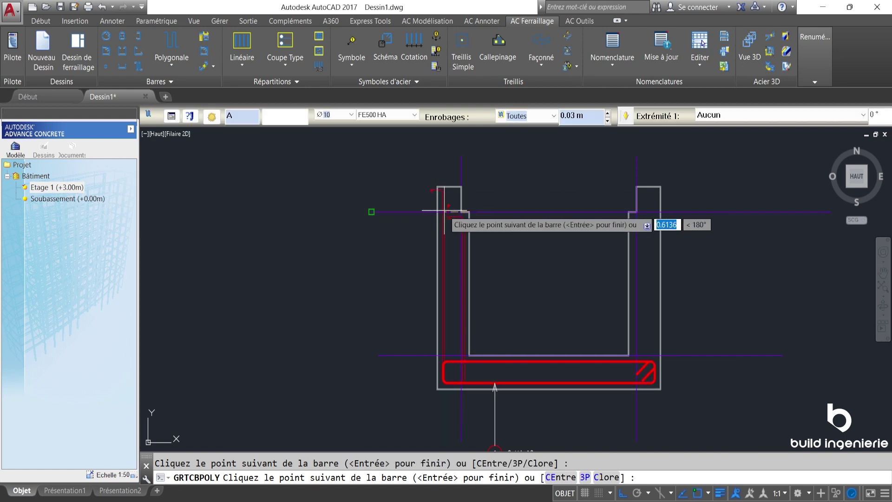
pyautogui.press('Return')
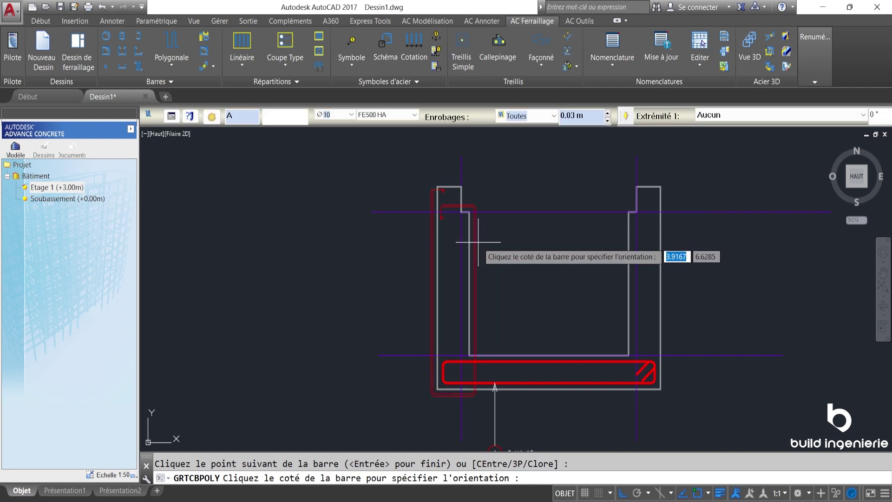
pyautogui.press('Escape')
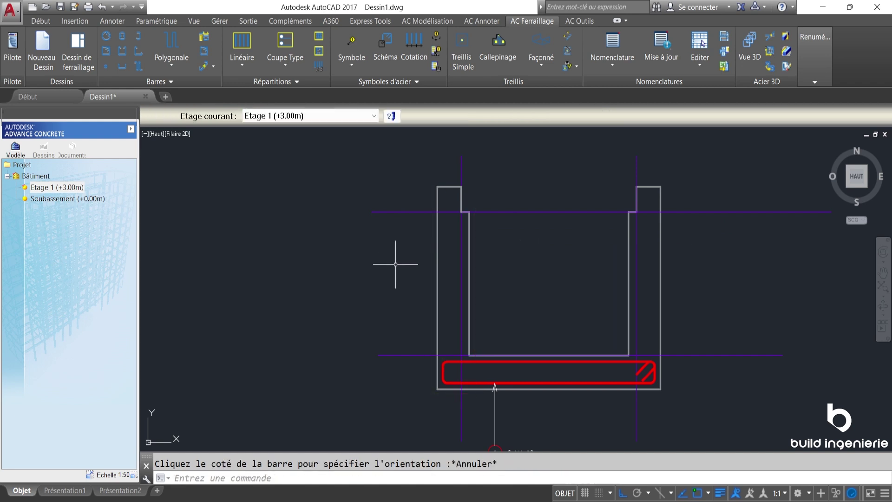
pyautogui.click(461, 293)
pyautogui.click(632, 264)
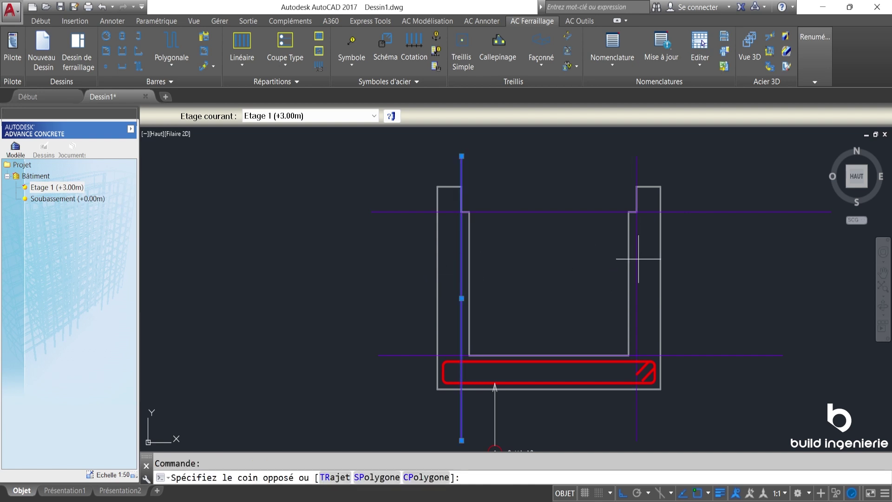
pyautogui.press('Escape')
pyautogui.scroll(3, 458, 298)
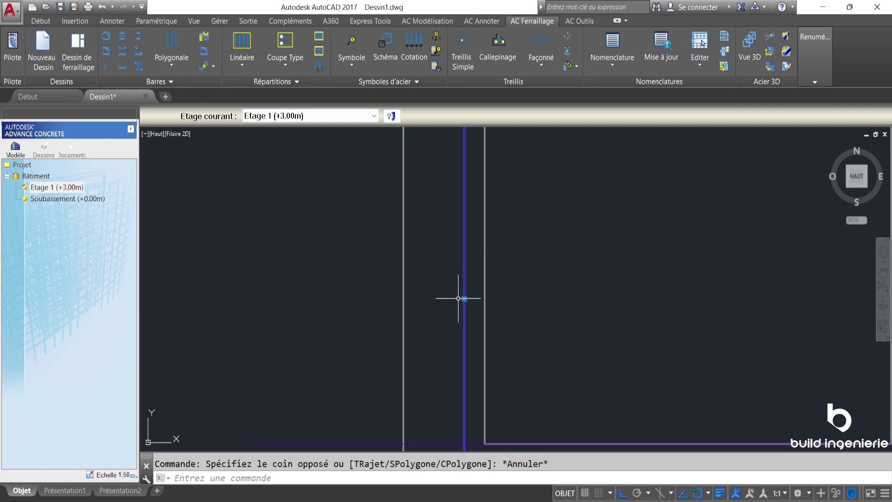
pyautogui.click(464, 299)
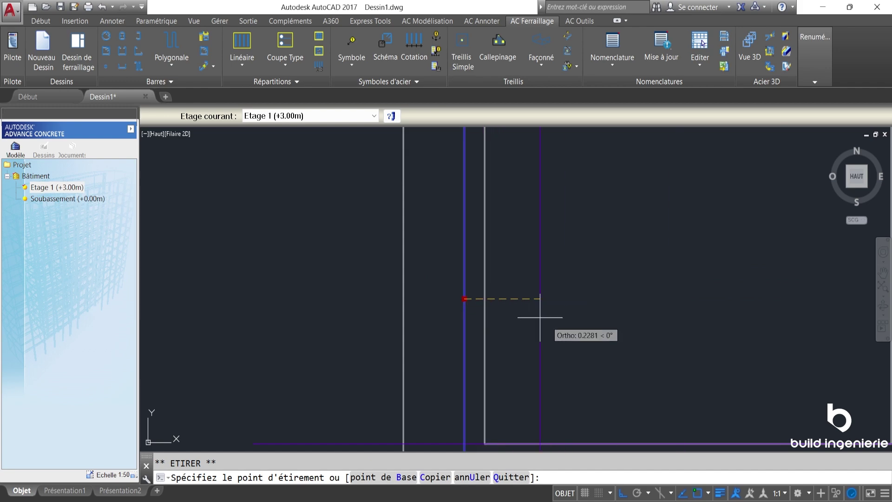
pyautogui.click(708, 493)
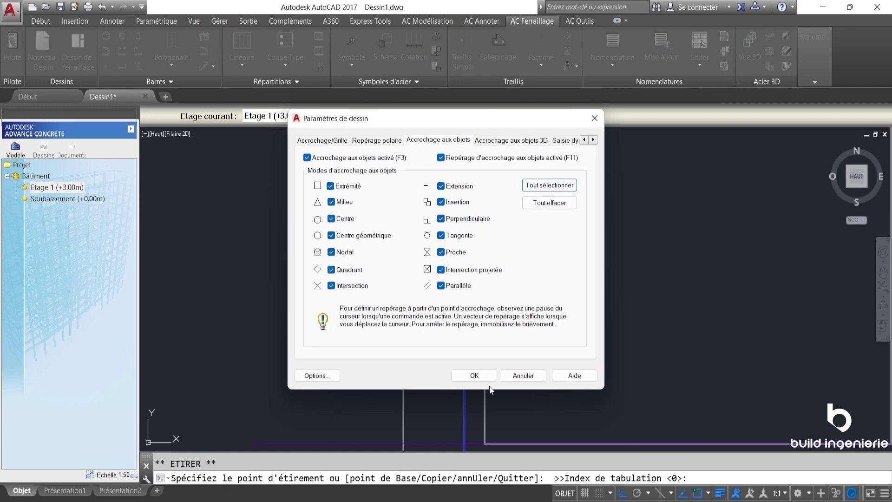
pyautogui.click(473, 374)
pyautogui.press('Escape')
pyautogui.scroll(-5, 454, 295)
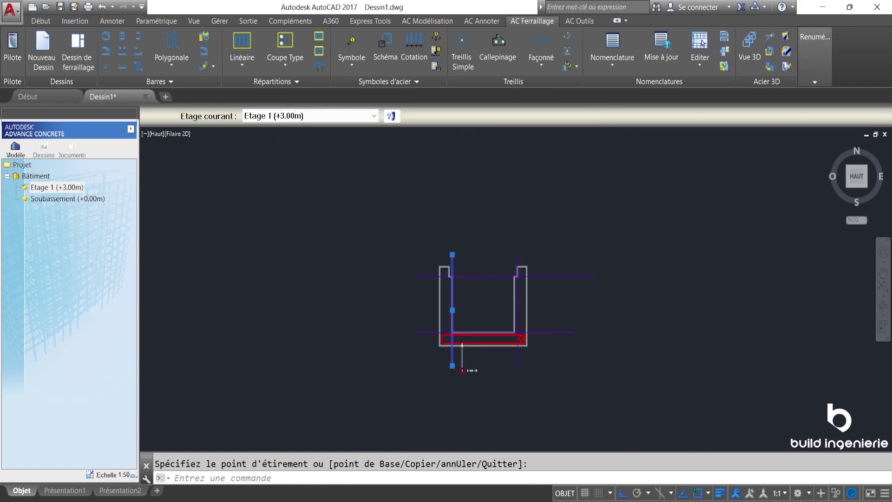
pyautogui.scroll(4, 495, 234)
pyautogui.scroll(4, 484, 325)
pyautogui.scroll(-6, 518, 303)
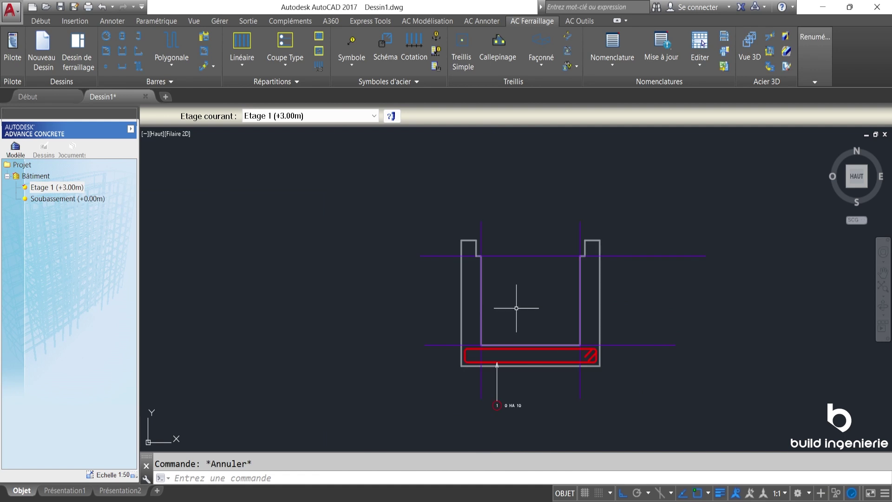
pyautogui.scroll(2, 535, 303)
pyautogui.scroll(-2, 565, 308)
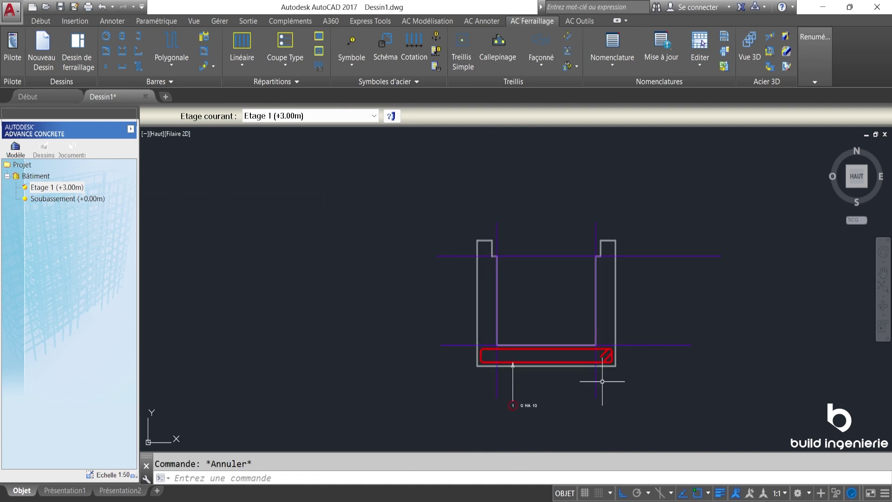
pyautogui.scroll(2, 589, 335)
pyautogui.moveTo(499, 312); pyautogui.dragTo(513, 306, button='middle')
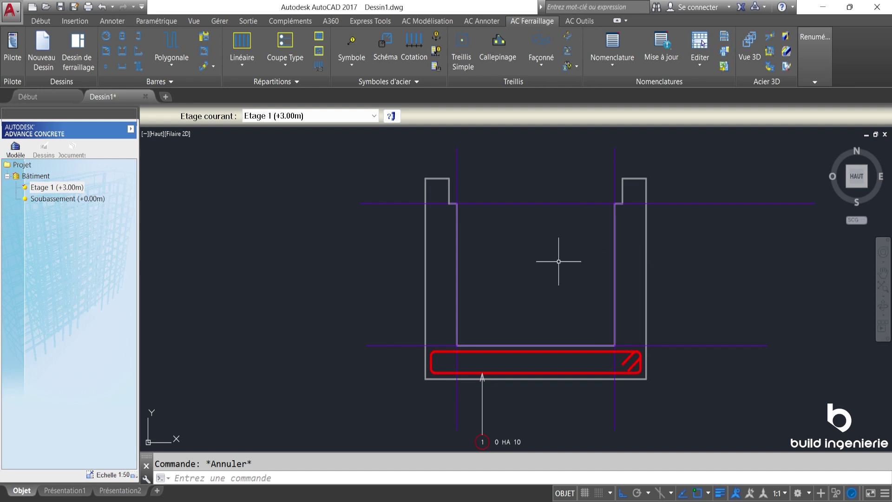
pyautogui.moveTo(563, 274); pyautogui.dragTo(550, 274, button='middle')
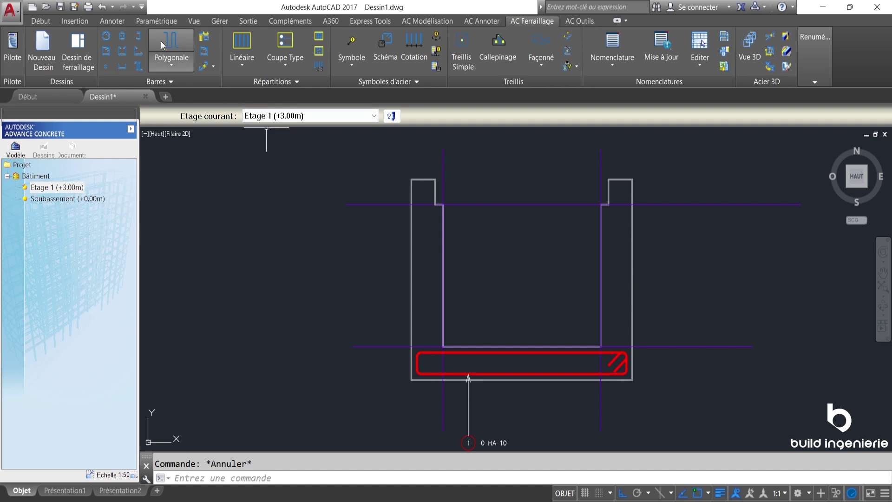
# - Draw a Polygonale bar with points up the left wall and along the base
pyautogui.click(171, 52)
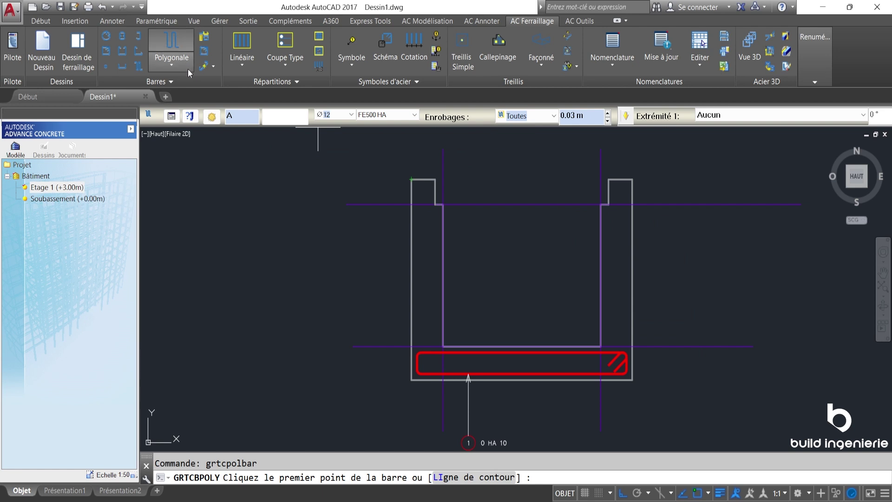
pyautogui.click(412, 180)
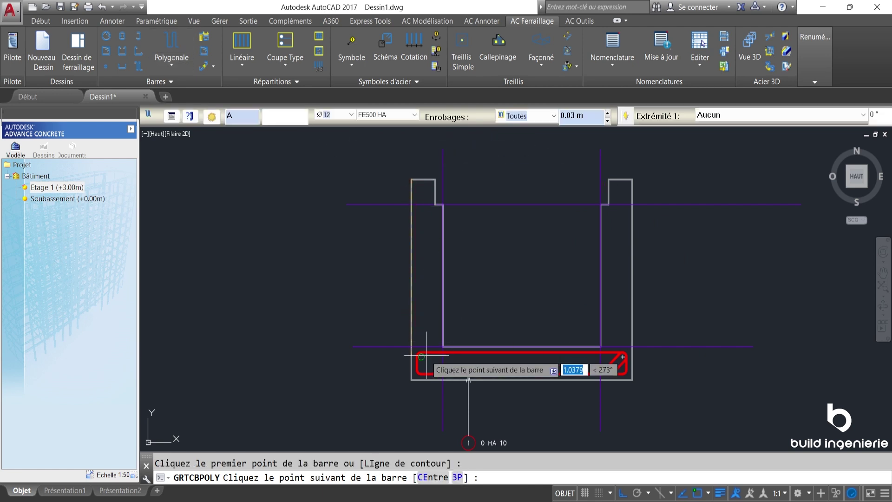
pyautogui.click(412, 380)
pyautogui.click(443, 380)
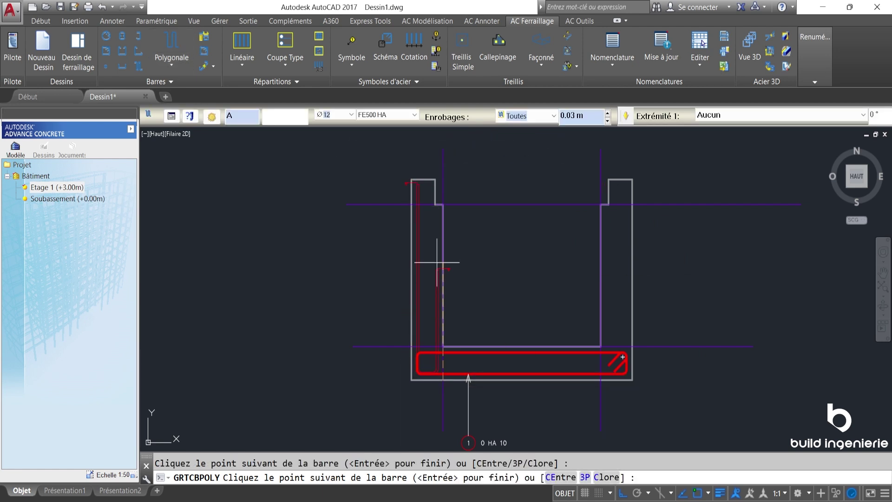
pyautogui.click(442, 204)
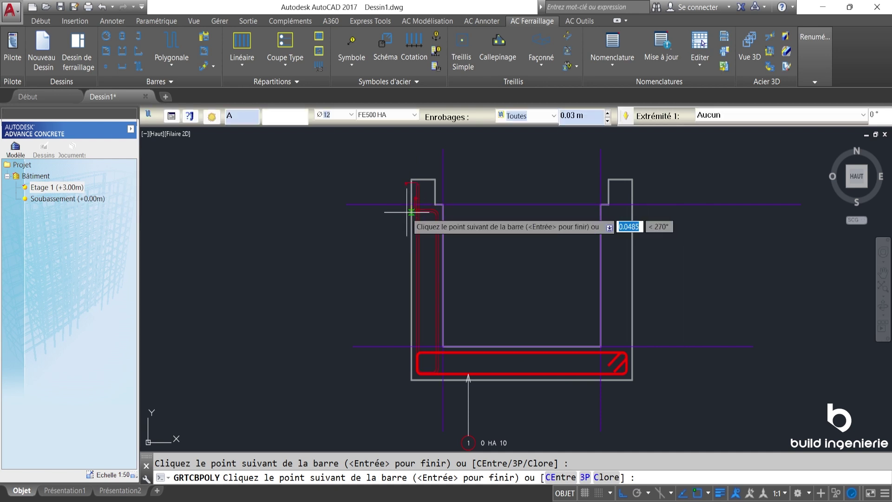
pyautogui.click(411, 212)
pyautogui.press('Return')
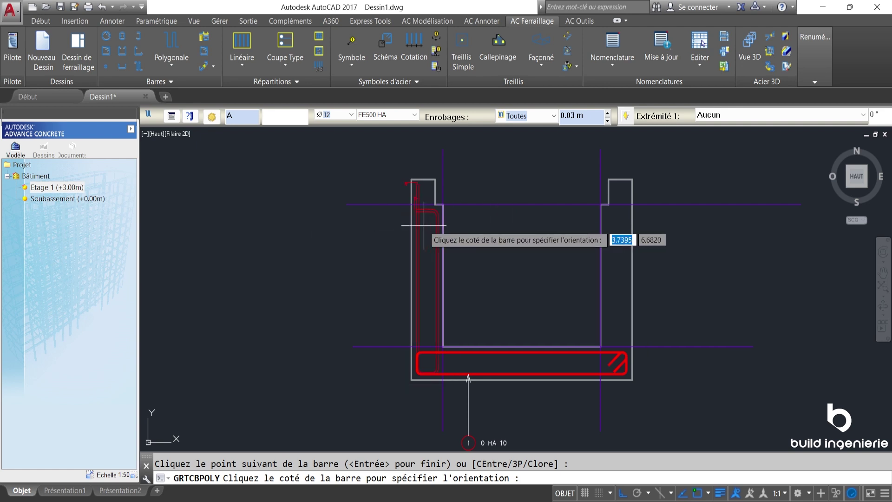
# - Set the bar's orientation side and place its HA 12 mark 2 label left of the section
pyautogui.scroll(2, 424, 228)
pyautogui.scroll(2, 424, 228)
pyautogui.scroll(-4, 387, 275)
pyautogui.click(379, 275)
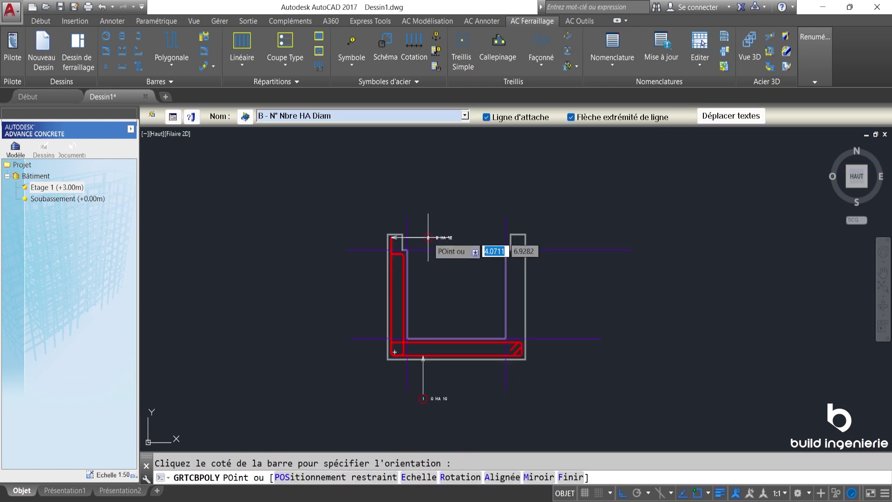
pyautogui.click(364, 365)
pyautogui.scroll(2, 379, 297)
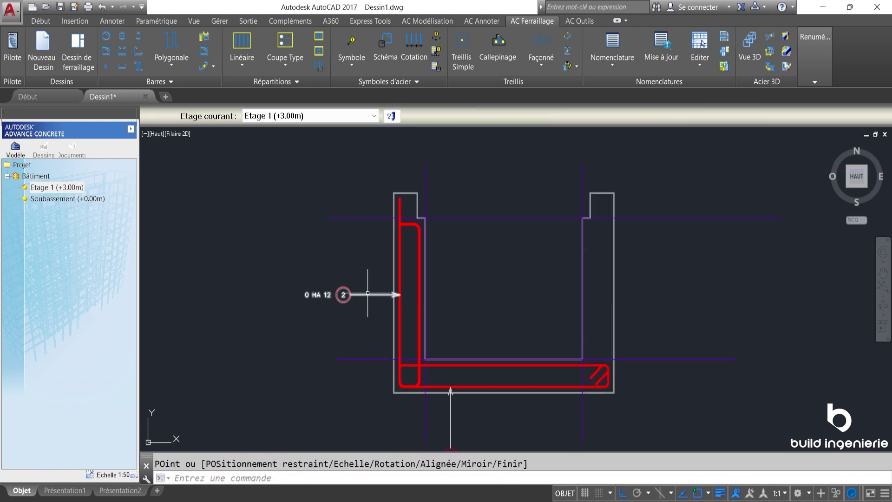
pyautogui.click(417, 249)
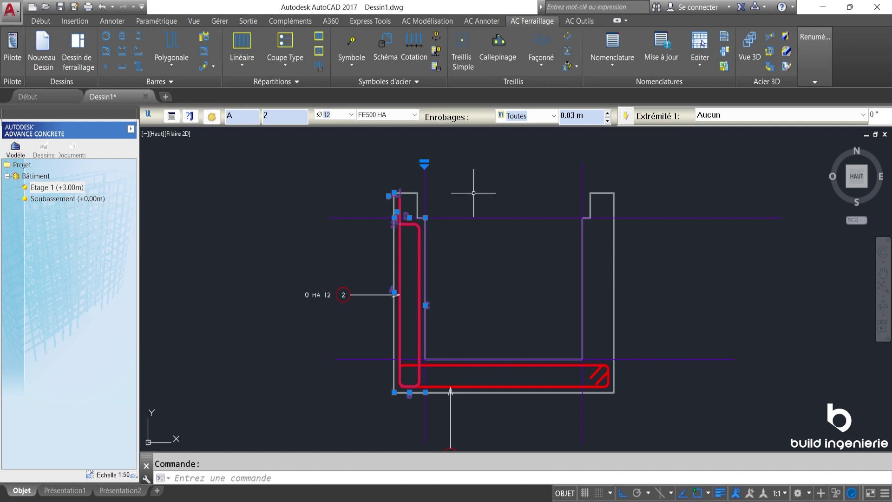
# - Mirror the left wall bar onto the right wall about the section's midpoint axis, keeping the original
pyautogui.click(41, 21)
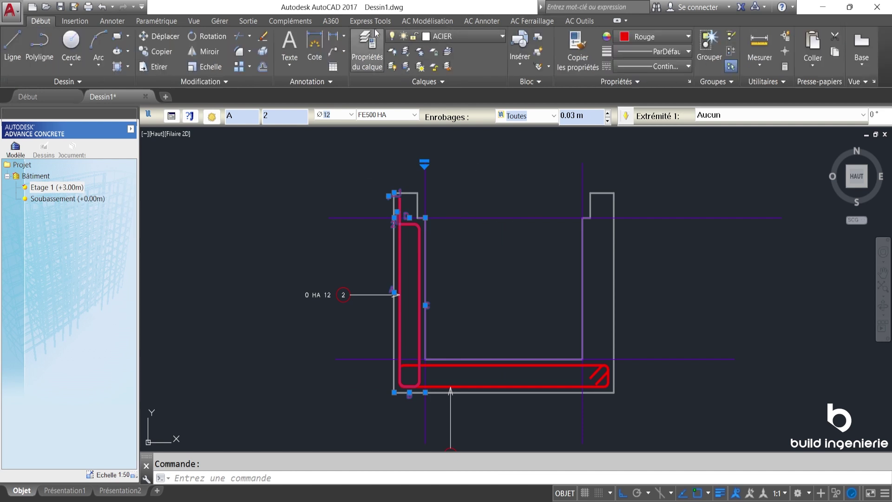
pyautogui.click(205, 52)
pyautogui.keyDown('shift'); pyautogui.rightClick(509, 200); pyautogui.keyUp('shift')
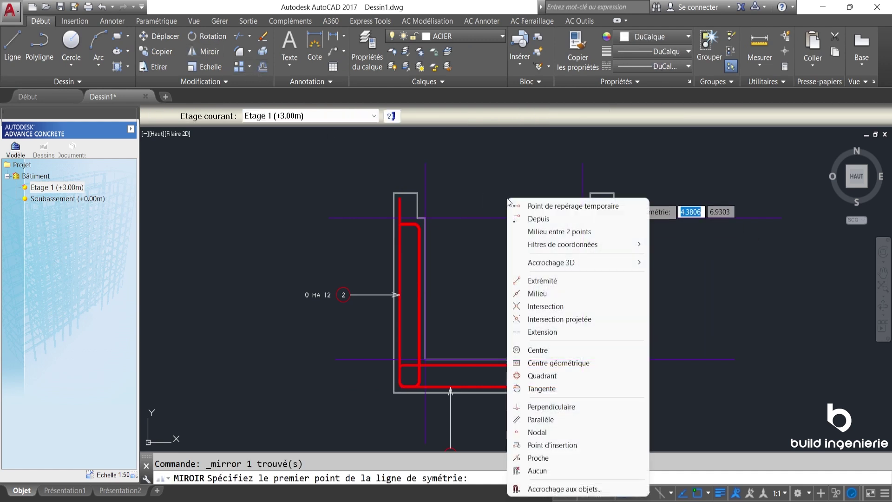
pyautogui.click(599, 232)
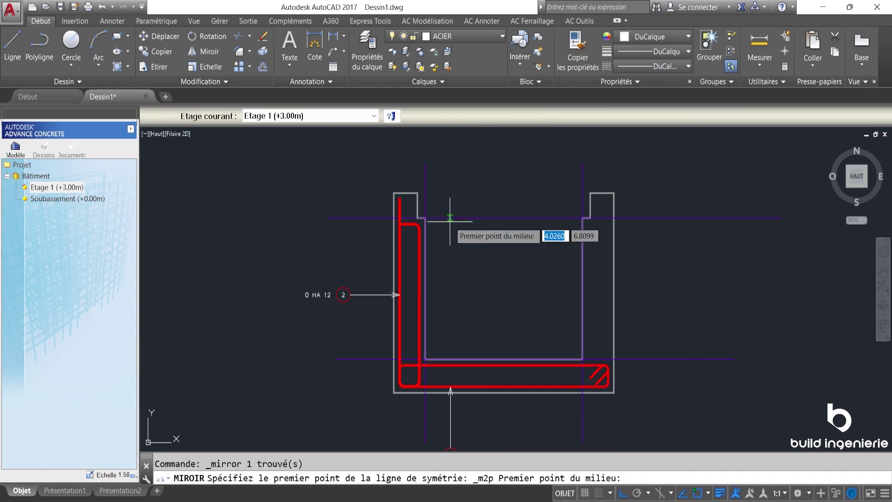
pyautogui.click(424, 218)
pyautogui.click(582, 217)
pyautogui.scroll(-4, 525, 210)
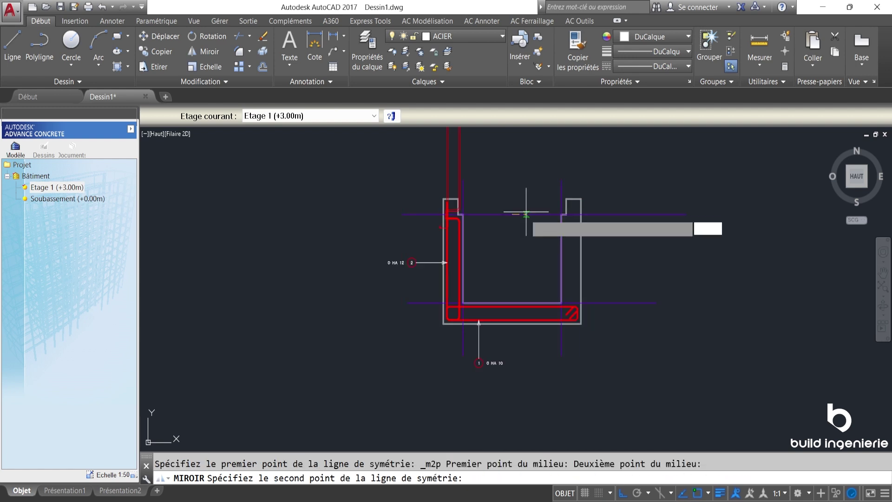
pyautogui.click(532, 340)
pyautogui.scroll(4, 557, 235)
pyautogui.press('Return')
pyautogui.click(570, 207)
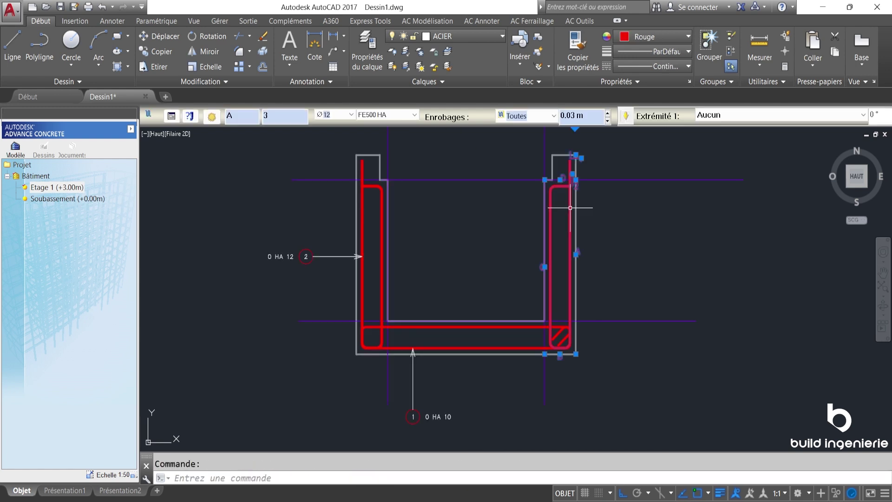
pyautogui.press('Escape')
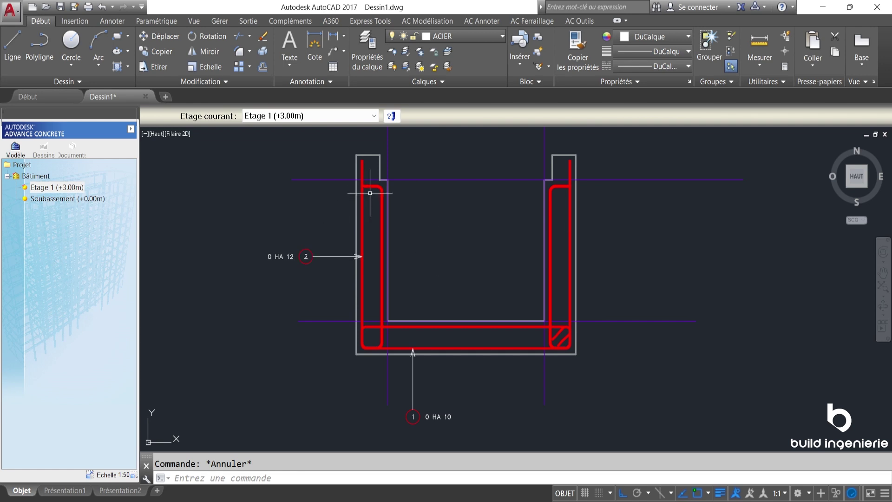
# - Change both the left and right wall bars from Ø12 to Ø10 diameter
pyautogui.click(369, 192)
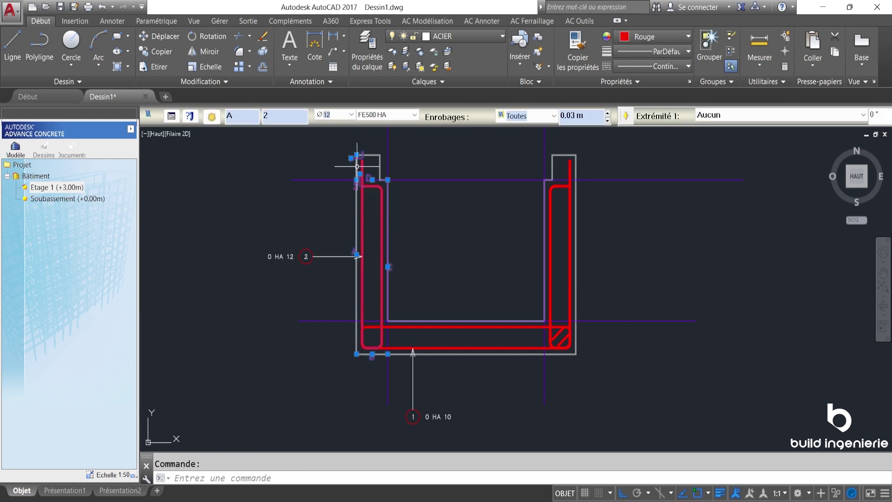
pyautogui.click(350, 115)
pyautogui.click(333, 137)
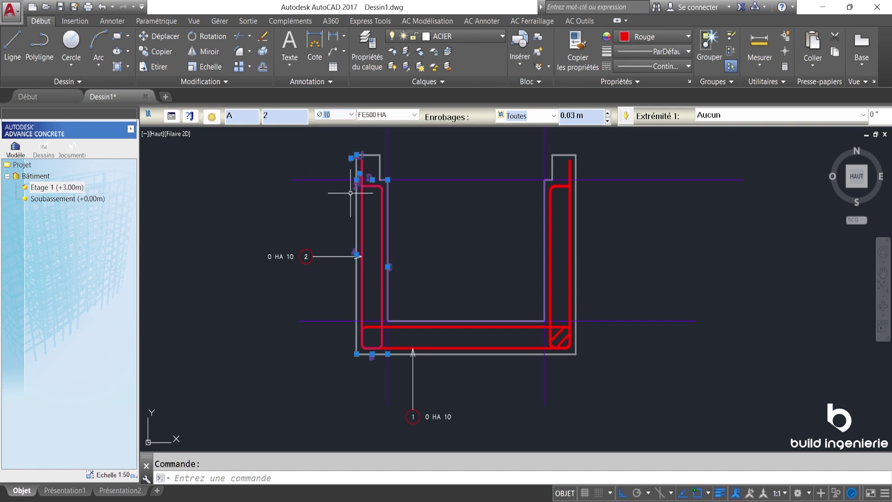
pyautogui.press('Escape')
pyautogui.click(570, 256)
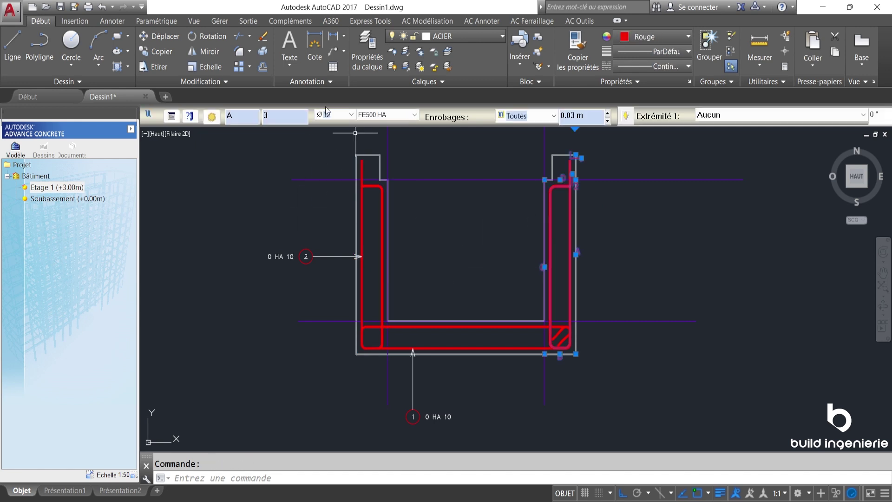
pyautogui.click(338, 116)
pyautogui.click(338, 138)
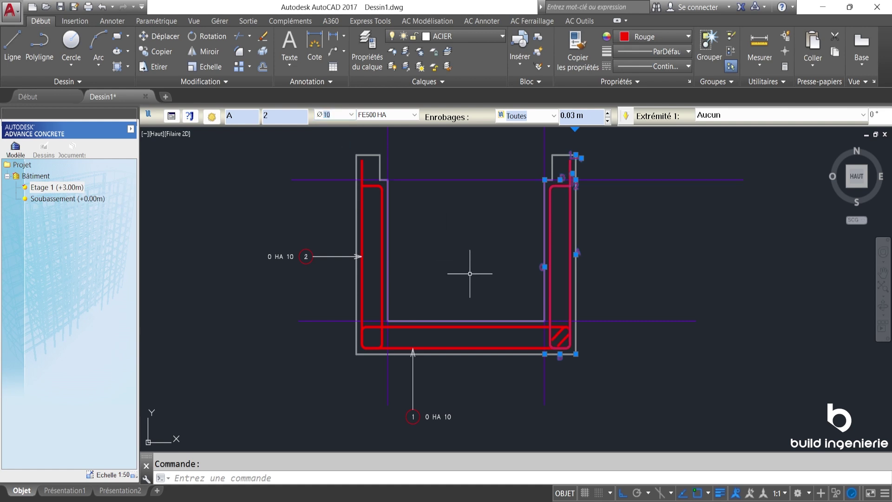
pyautogui.press('Escape')
pyautogui.moveTo(532, 261)
pyautogui.mouseDown(button='middle')
pyautogui.moveTo(574, 258)
pyautogui.moveTo(598, 283)
pyautogui.mouseUp(button='middle')
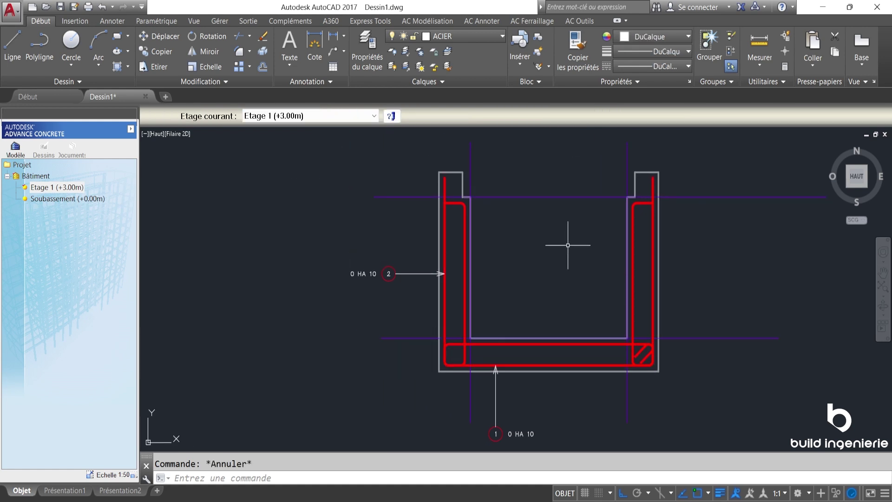
# - Draw a vertical line of length 1 in free space left of the U-section
pyautogui.scroll(-2, 570, 245)
pyautogui.scroll(-1, 563, 223)
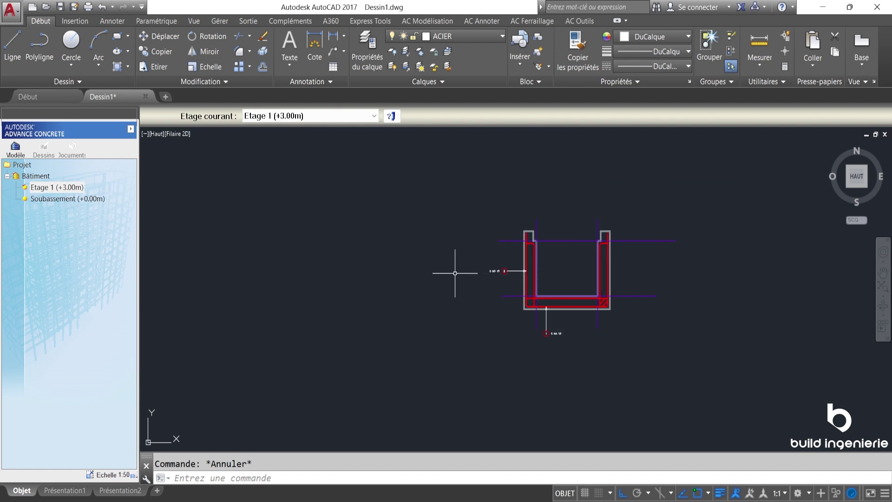
pyautogui.moveTo(458, 273); pyautogui.dragTo(522, 259, button='middle')
pyautogui.write('l')
pyautogui.press('Return')
pyautogui.click(402, 232)
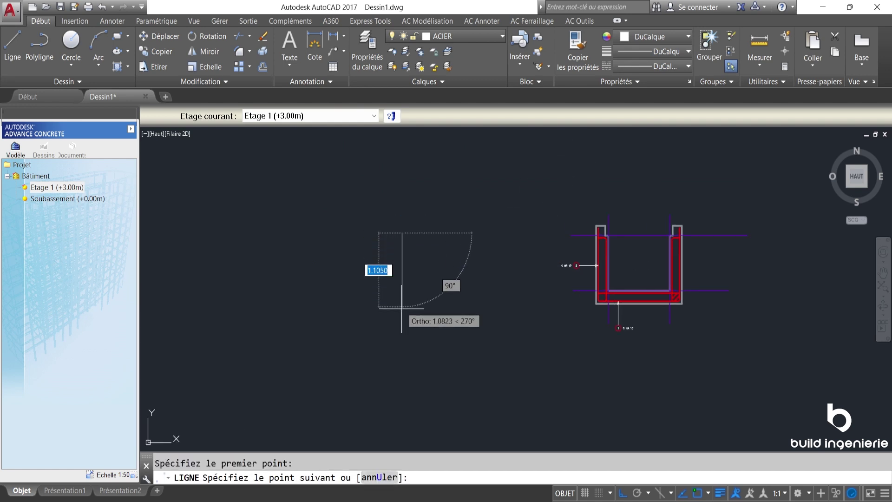
pyautogui.write('1')
pyautogui.press('Return')
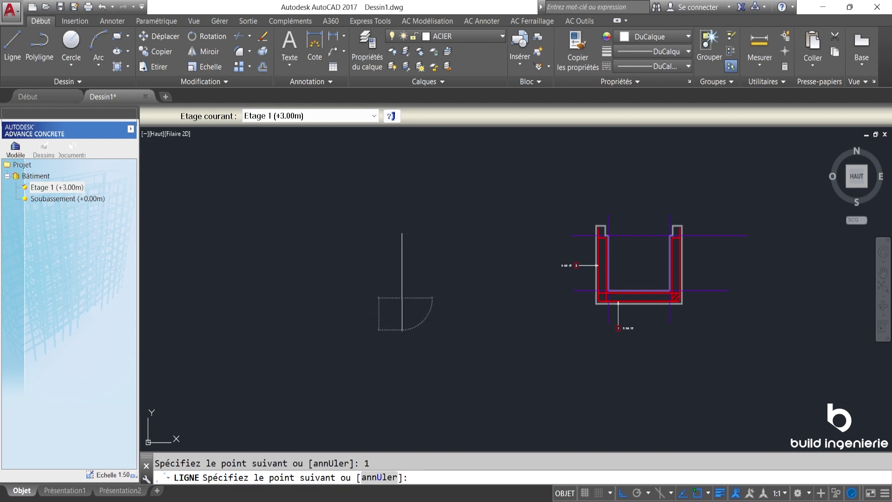
pyautogui.press('Escape')
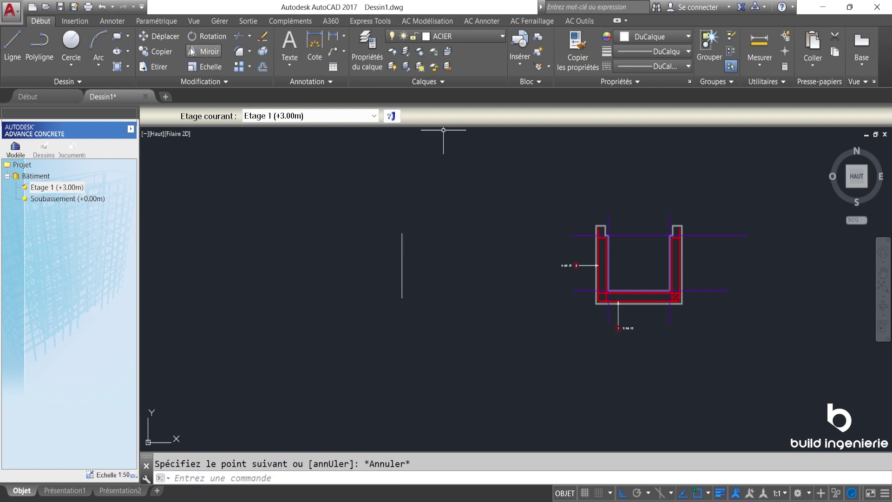
# - Place a straight Ø8 bar along the new line and position its mark 3 label
pyautogui.click(532, 21)
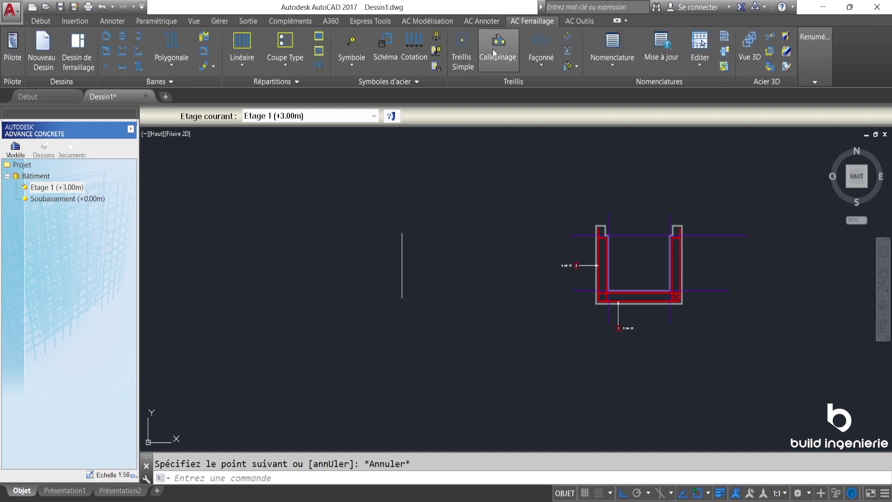
pyautogui.click(166, 64)
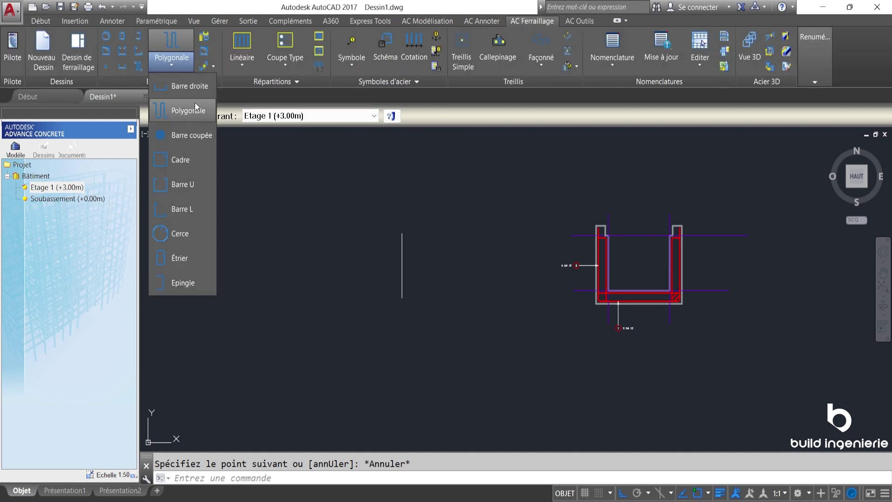
pyautogui.click(193, 90)
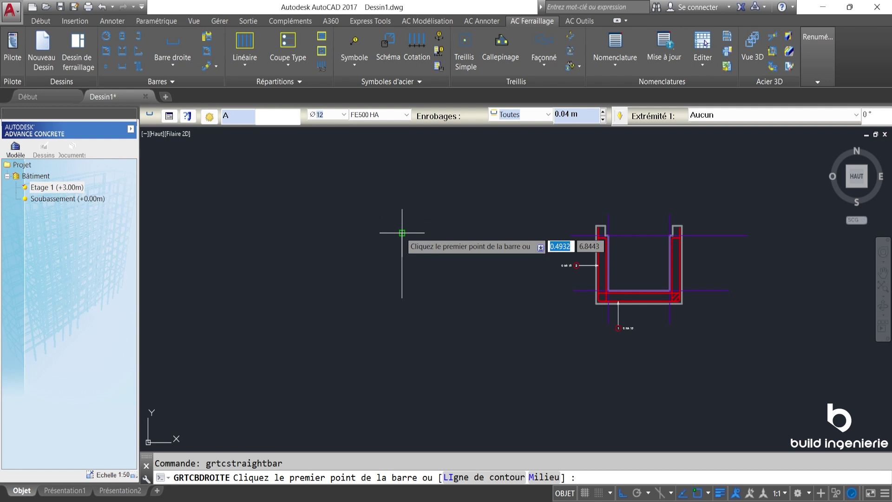
pyautogui.click(324, 115)
pyautogui.click(317, 124)
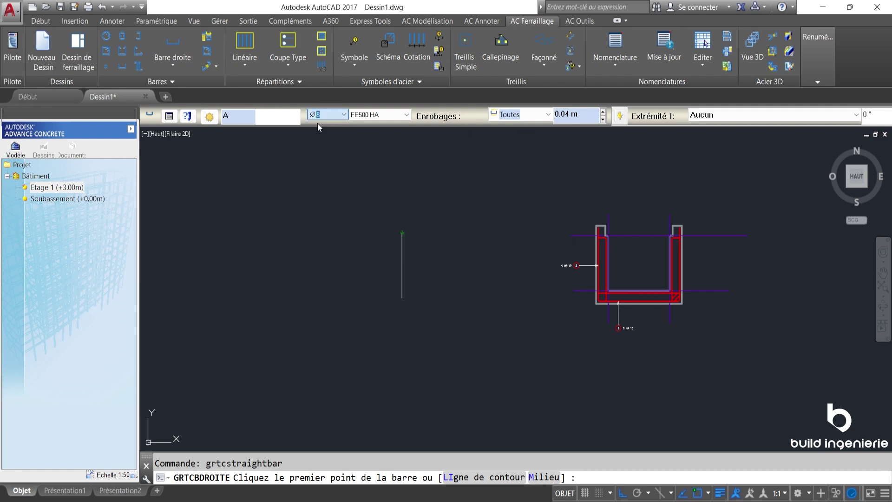
pyautogui.click(402, 233)
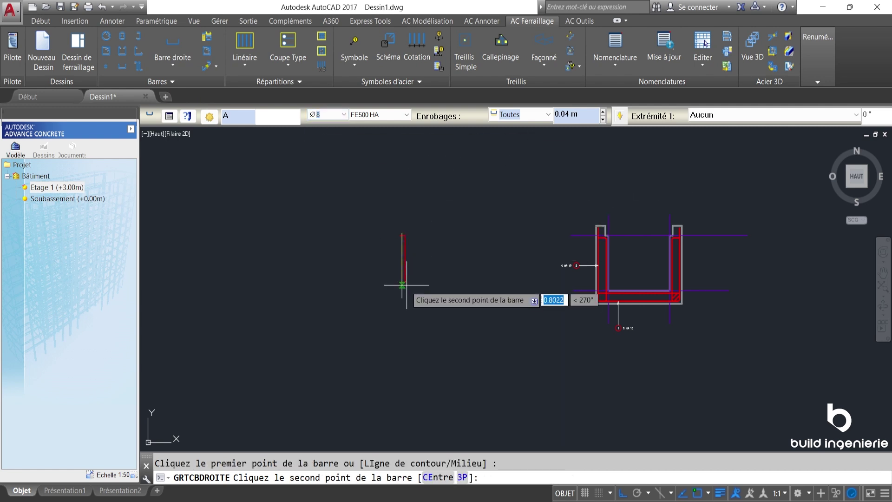
pyautogui.click(402, 297)
pyautogui.click(427, 251)
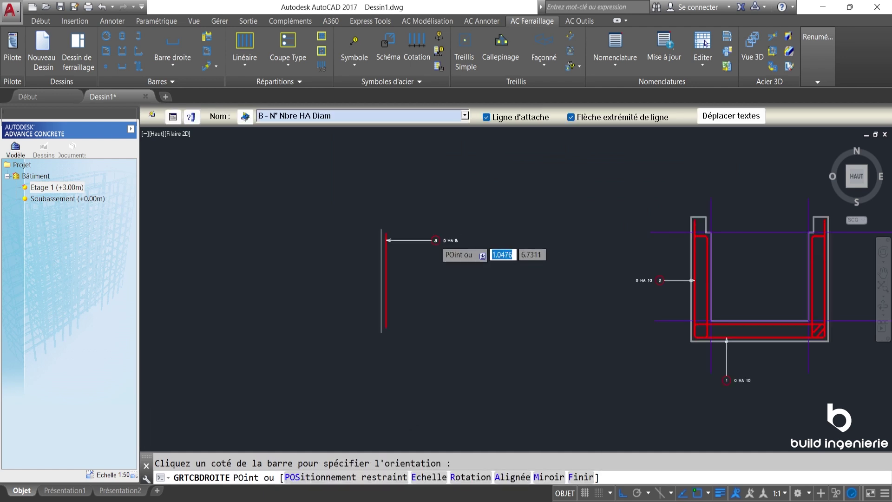
pyautogui.scroll(3, 418, 263)
pyautogui.click(456, 181)
pyautogui.scroll(3, 418, 210)
pyautogui.press('Escape')
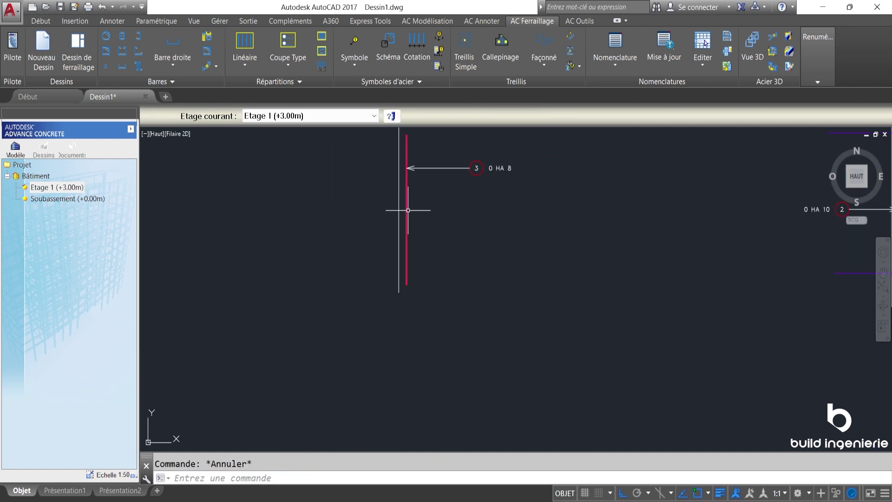
# - Set the new straight bar's cover (Enrobages) to 0
pyautogui.click(408, 210)
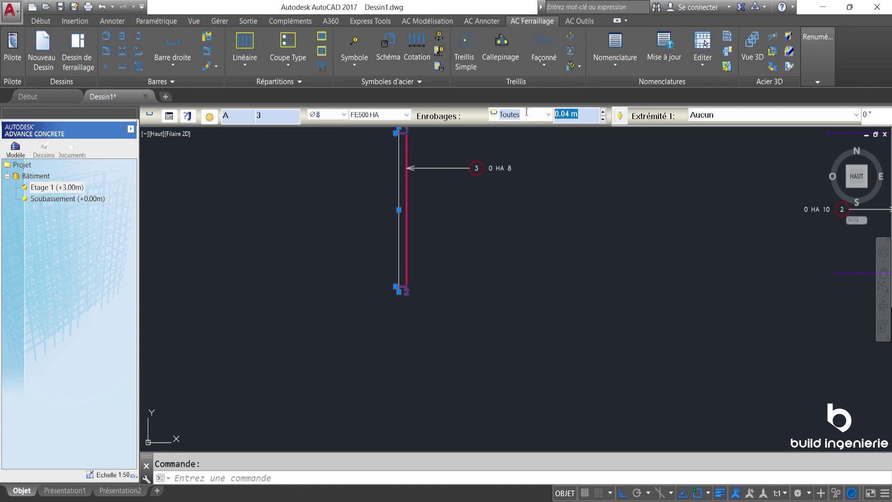
pyautogui.write('0')
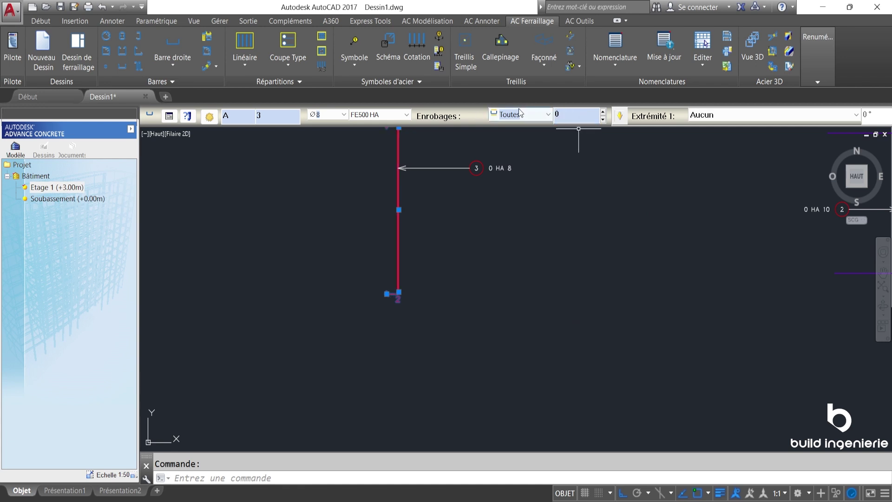
pyautogui.moveTo(402, 181); pyautogui.dragTo(444, 238, button='middle')
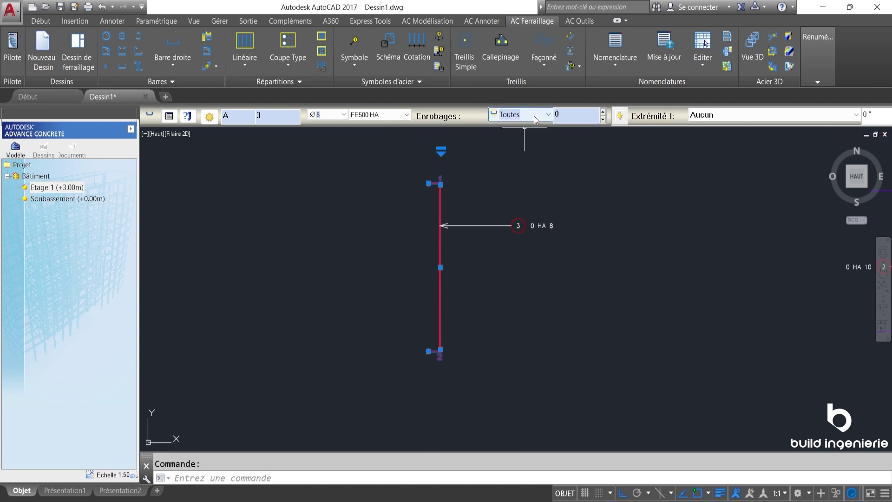
pyautogui.press('Escape')
# - Add a Schéma label to the right wall bar, placing its 2 0 HA 10 callout right of the section
pyautogui.scroll(-5, 372, 232)
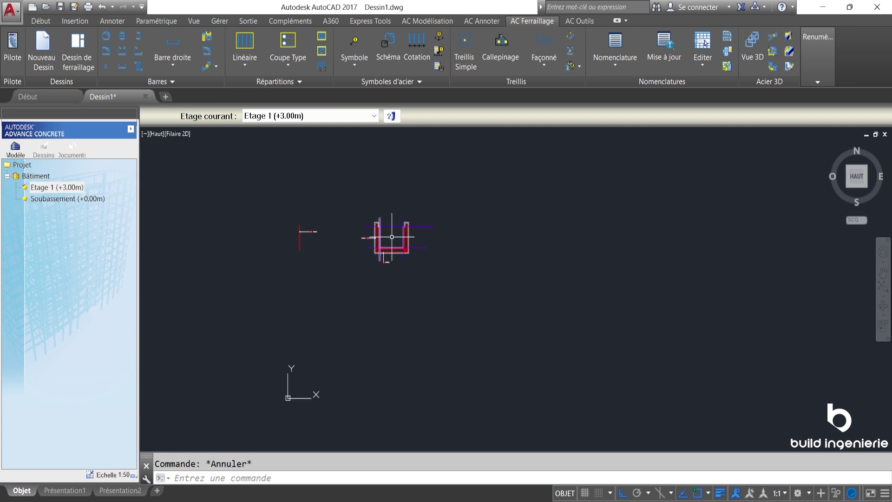
pyautogui.scroll(5, 273, 235)
pyautogui.moveTo(273, 235); pyautogui.dragTo(350, 243, button='middle')
pyautogui.scroll(-2, 321, 244)
pyautogui.scroll(-2, 321, 244)
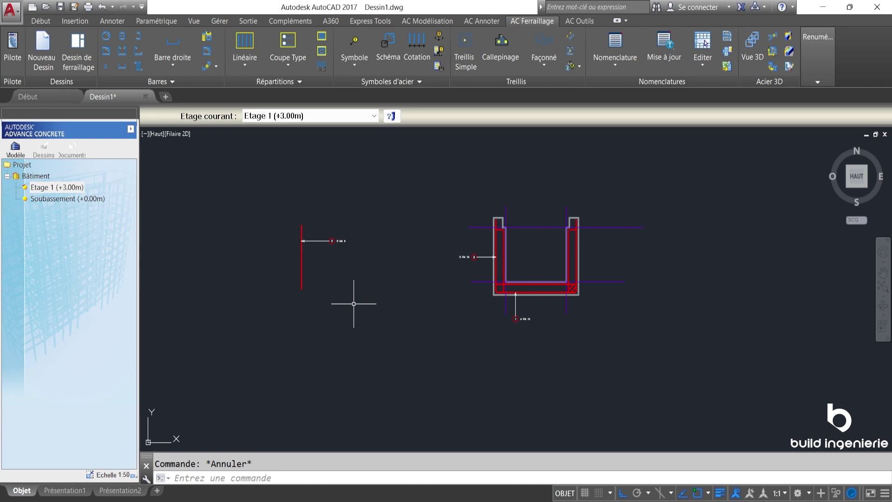
pyautogui.scroll(2, 513, 242)
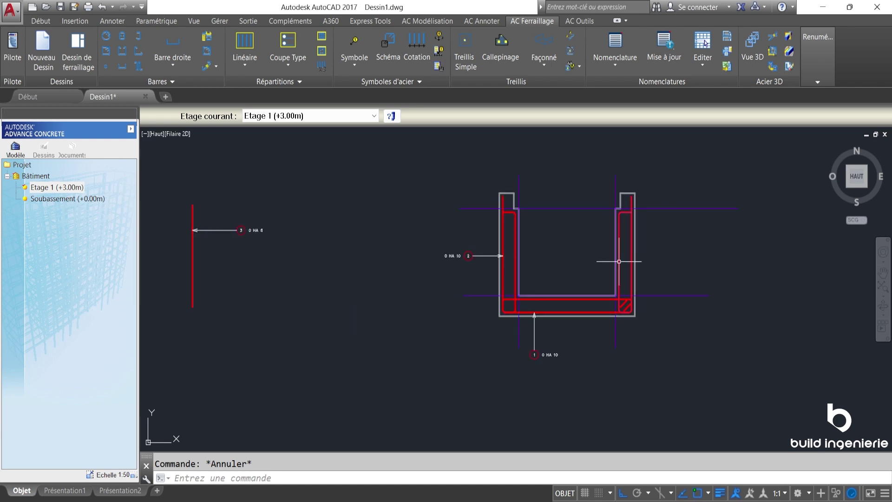
pyautogui.moveTo(619, 262); pyautogui.dragTo(611, 262, button='middle')
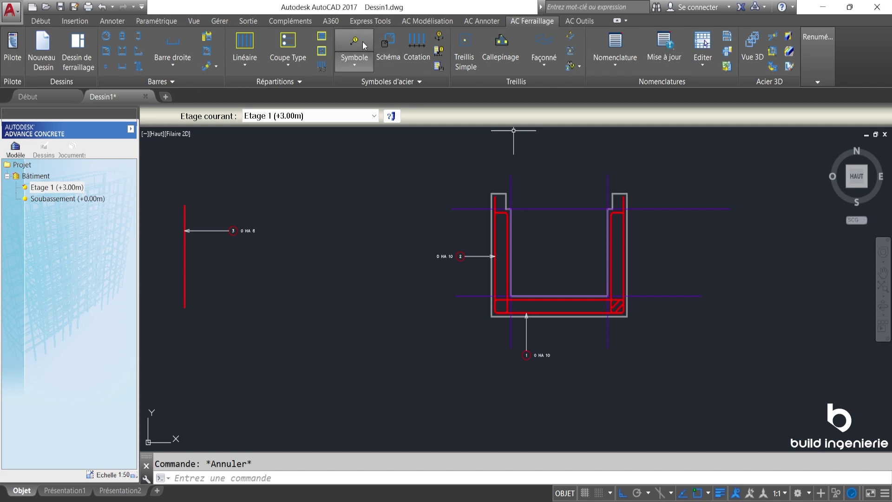
pyautogui.click(379, 63)
pyautogui.scroll(2, 628, 254)
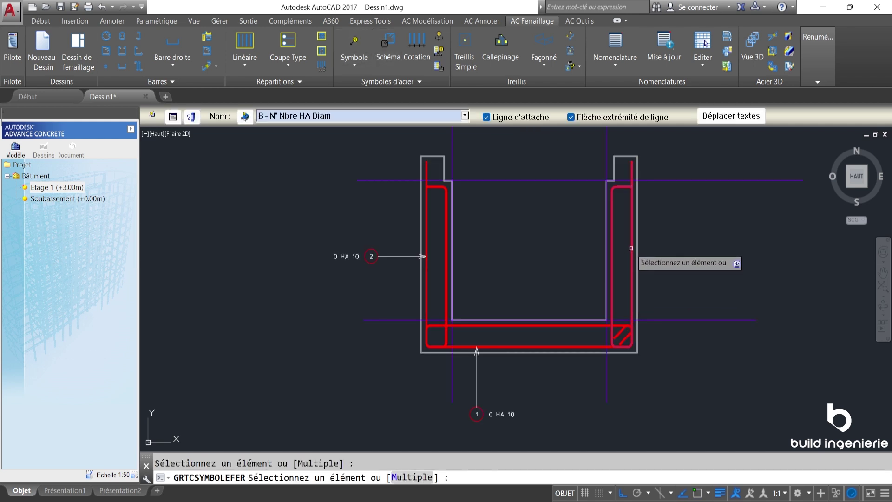
pyautogui.click(630, 253)
pyautogui.click(690, 253)
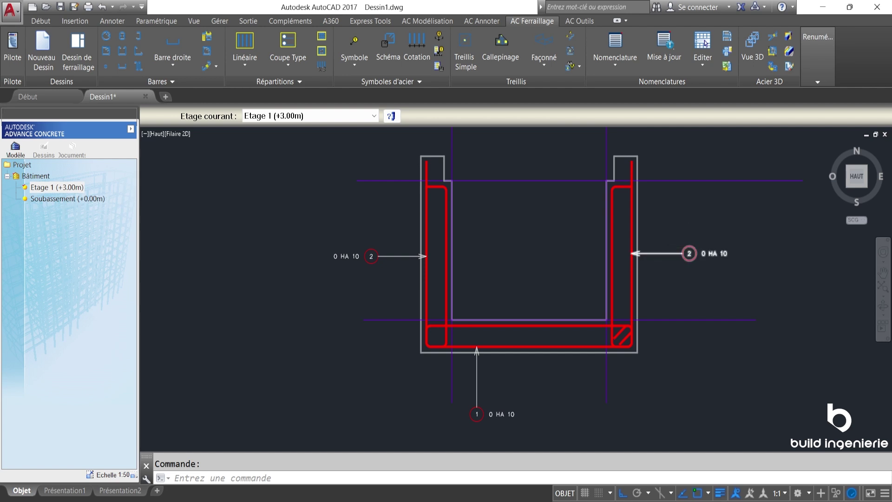
pyautogui.moveTo(702, 254); pyautogui.dragTo(695, 249, button='middle')
pyautogui.scroll(-2, 657, 247)
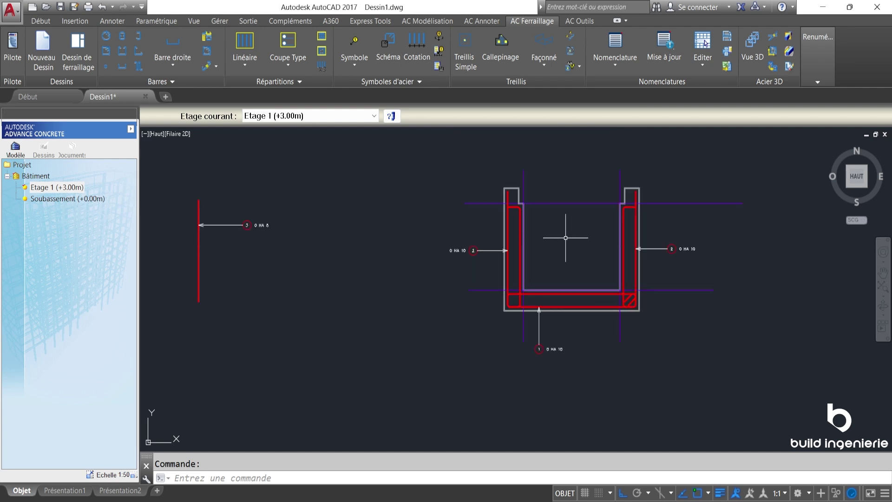
pyautogui.scroll(-5, 435, 227)
pyautogui.scroll(2, 435, 227)
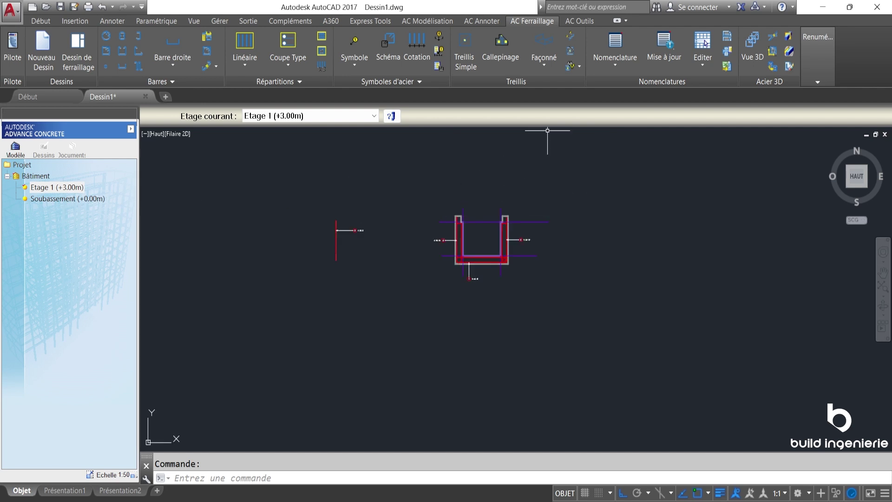
# - Insert a bar schedule of all bars (Toutes), window-selecting every rebar, placed right of the section
pyautogui.click(601, 59)
pyautogui.click(637, 84)
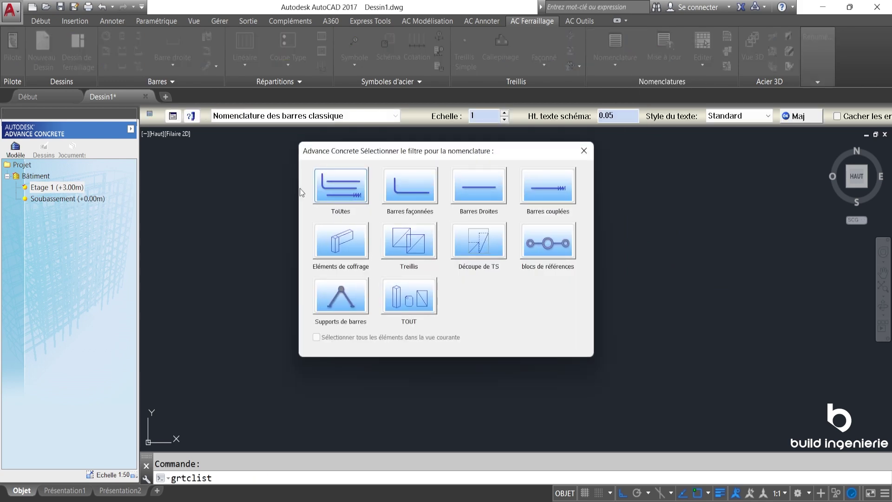
pyautogui.click(340, 189)
pyautogui.click(609, 68)
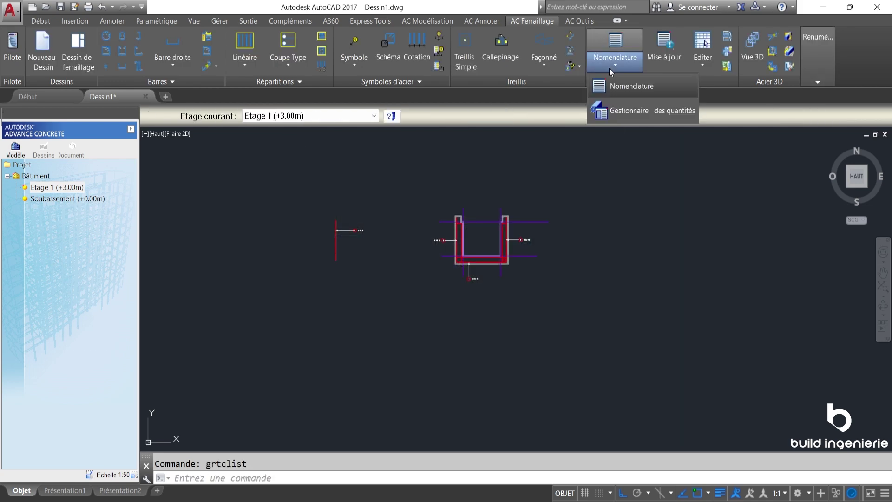
pyautogui.click(619, 88)
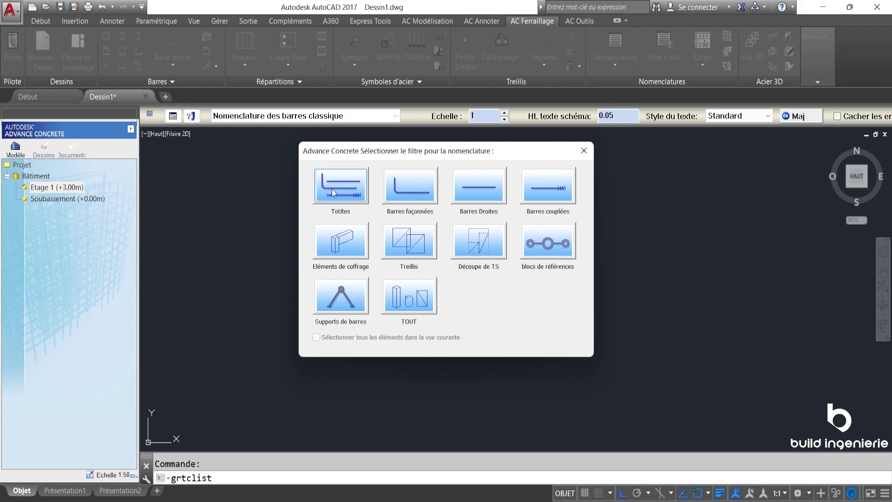
pyautogui.click(344, 179)
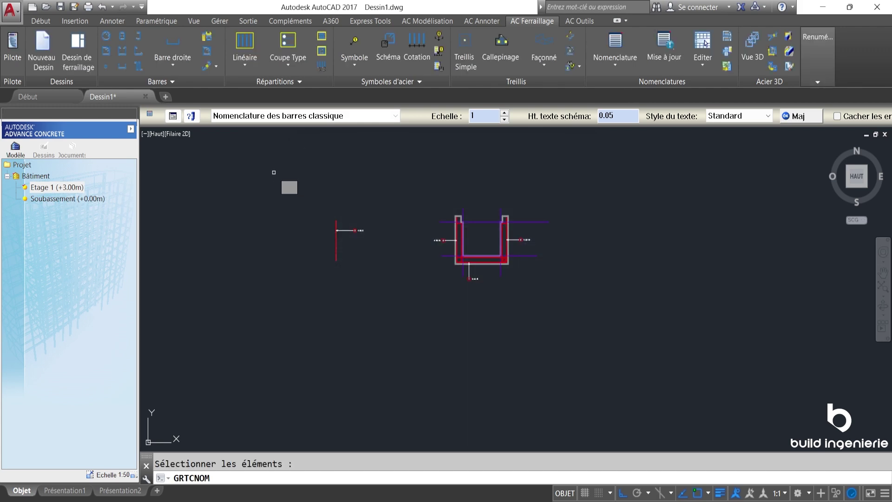
pyautogui.click(273, 168)
pyautogui.click(697, 392)
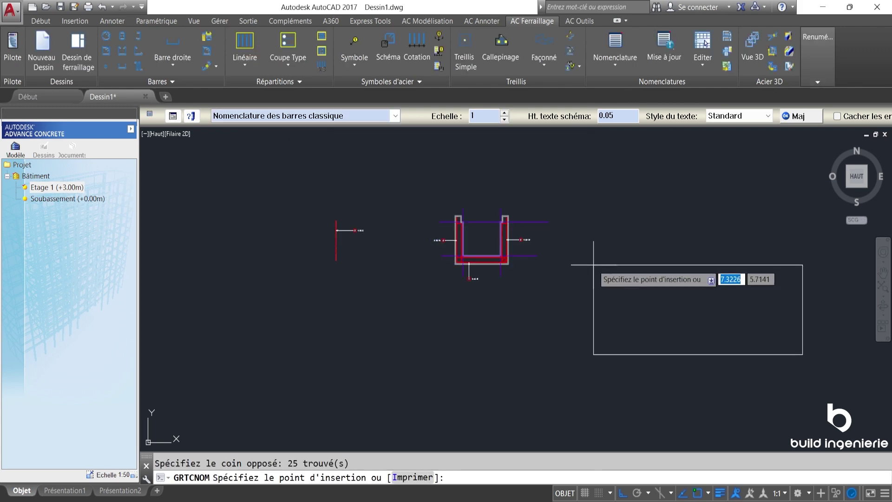
pyautogui.click(608, 251)
# - Review the schedule table beside the section and stop placing further tables
pyautogui.scroll(2, 730, 302)
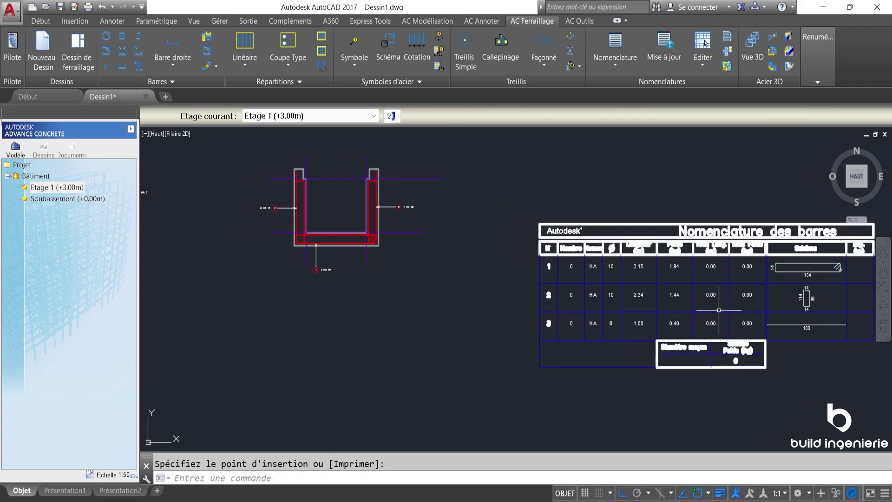
pyautogui.scroll(4, 662, 270)
pyautogui.scroll(-6, 589, 247)
pyautogui.scroll(5, 691, 243)
pyautogui.scroll(2, 507, 235)
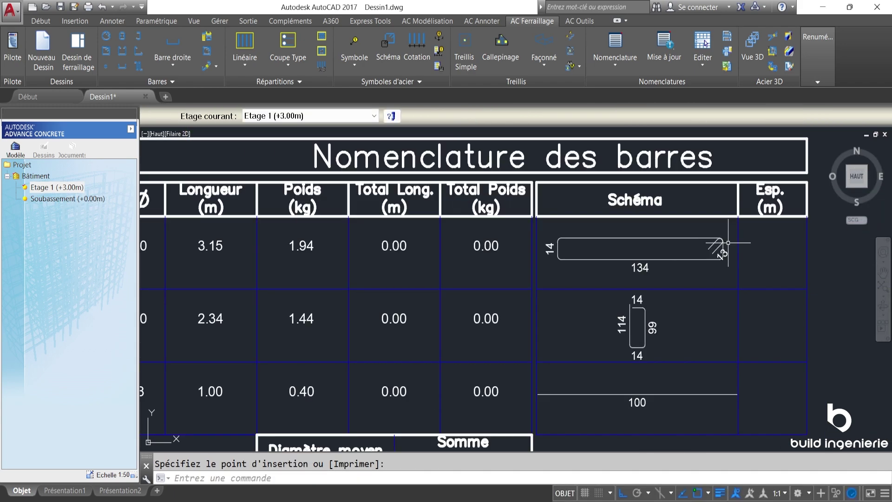
pyautogui.scroll(-3, 707, 232)
pyautogui.moveTo(435, 283); pyautogui.dragTo(476, 274, button='middle')
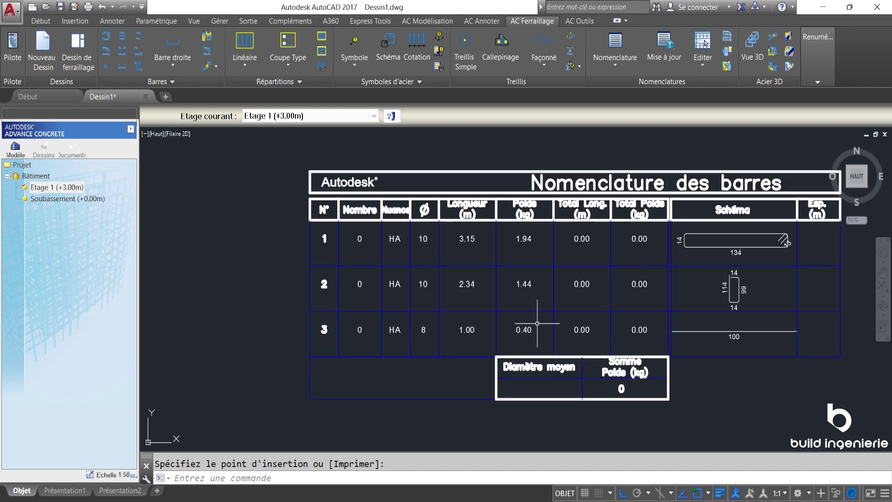
pyautogui.scroll(-5, 419, 297)
pyautogui.scroll(2, 458, 273)
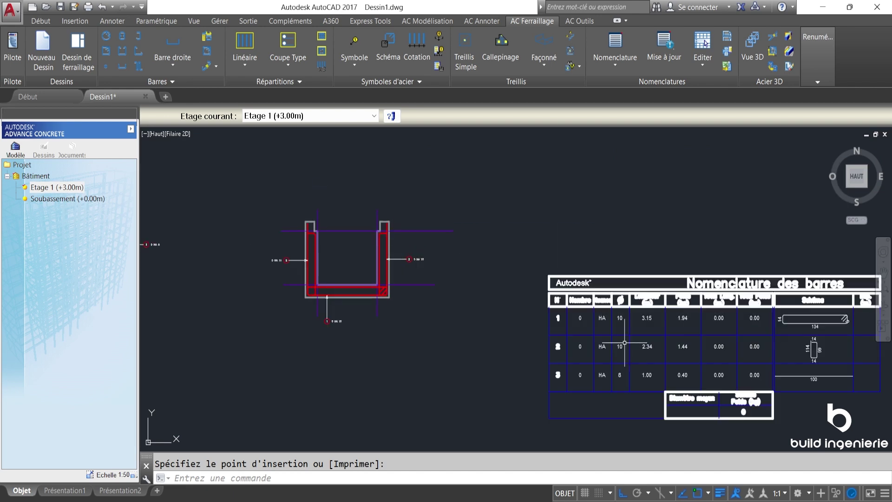
pyautogui.moveTo(621, 342); pyautogui.dragTo(719, 309, button='middle')
pyautogui.scroll(4, 395, 232)
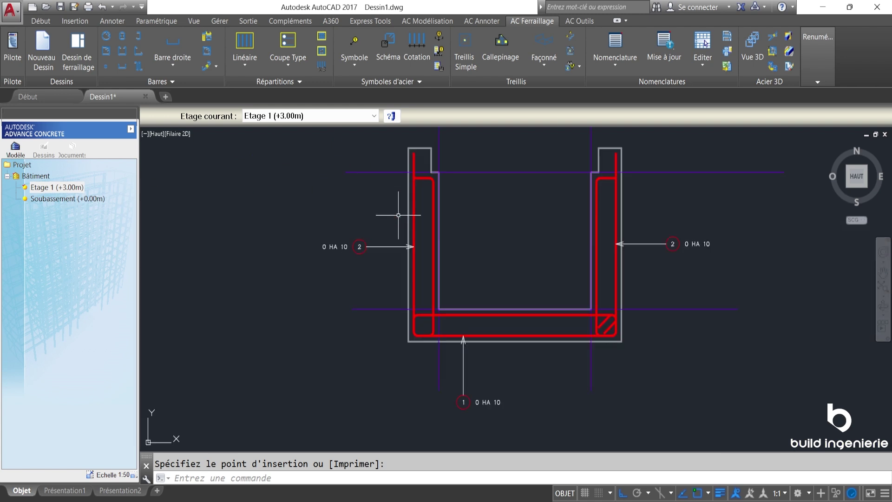
pyautogui.scroll(-4, 405, 261)
pyautogui.scroll(4, 409, 288)
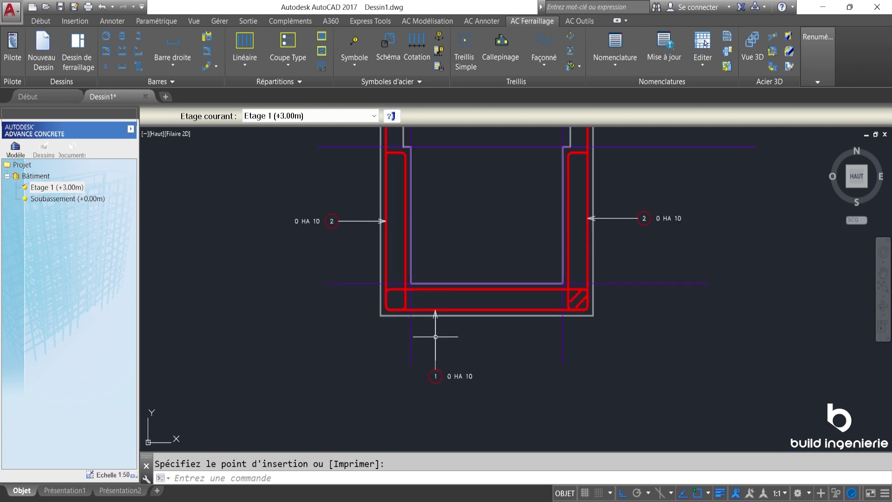
pyautogui.scroll(-2, 641, 311)
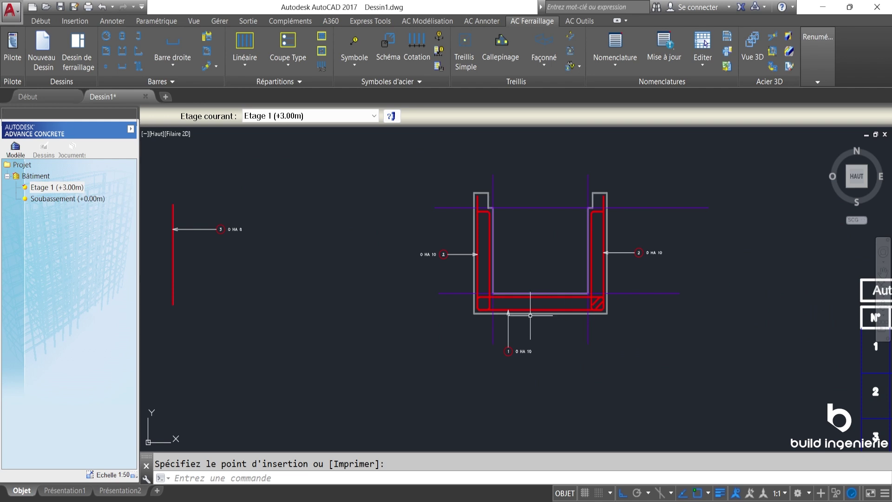
pyautogui.scroll(2, 516, 297)
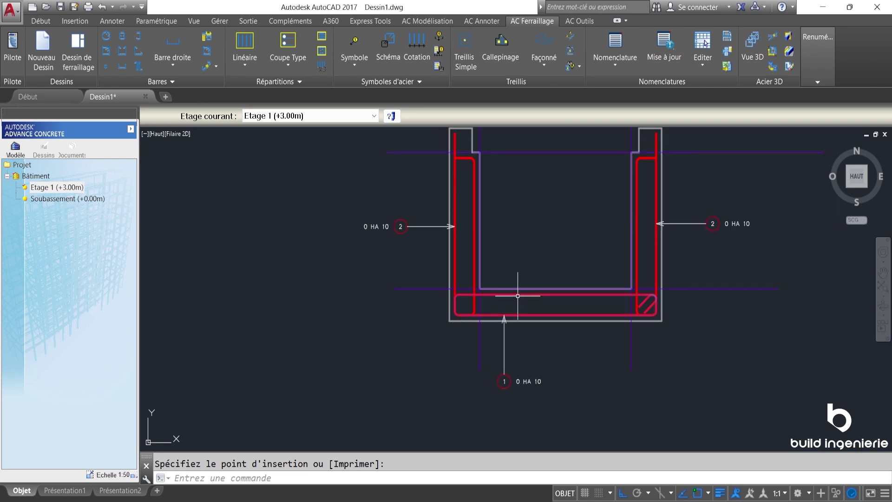
pyautogui.press('Escape')
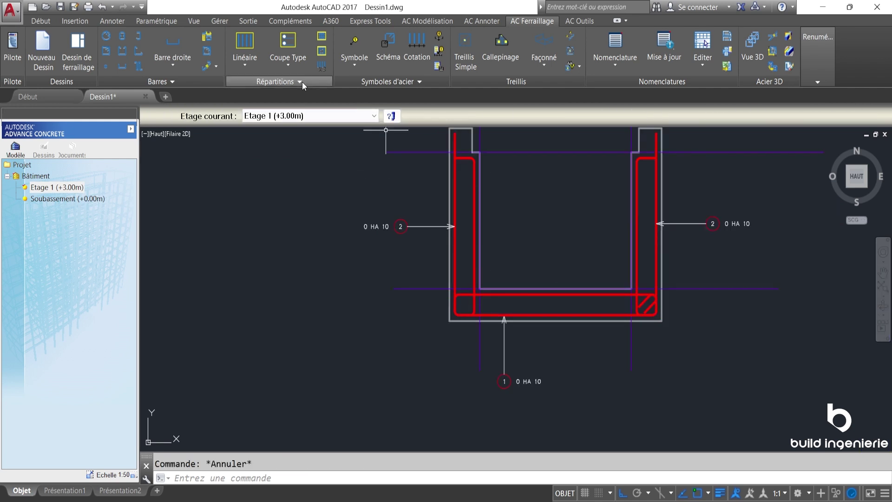
# - Distribute the bottom bar linearly along the bar 3 elevation, giving six bars at 0.2 m
pyautogui.click(252, 40)
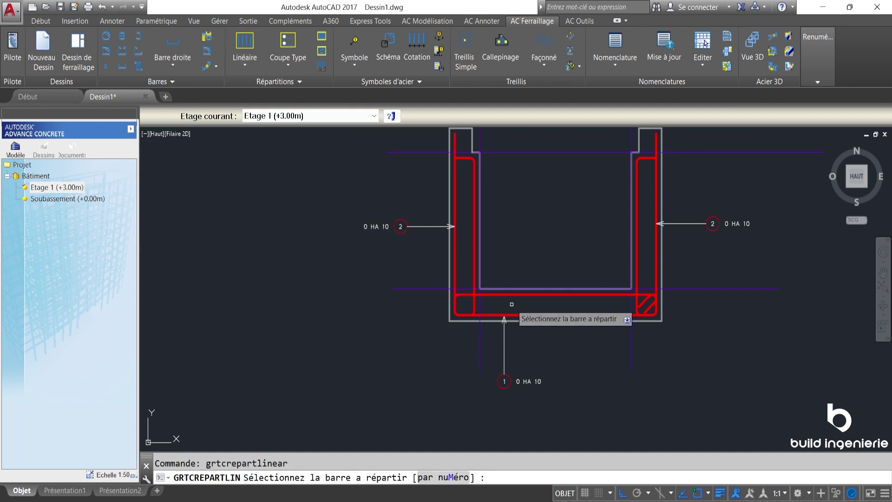
pyautogui.click(569, 320)
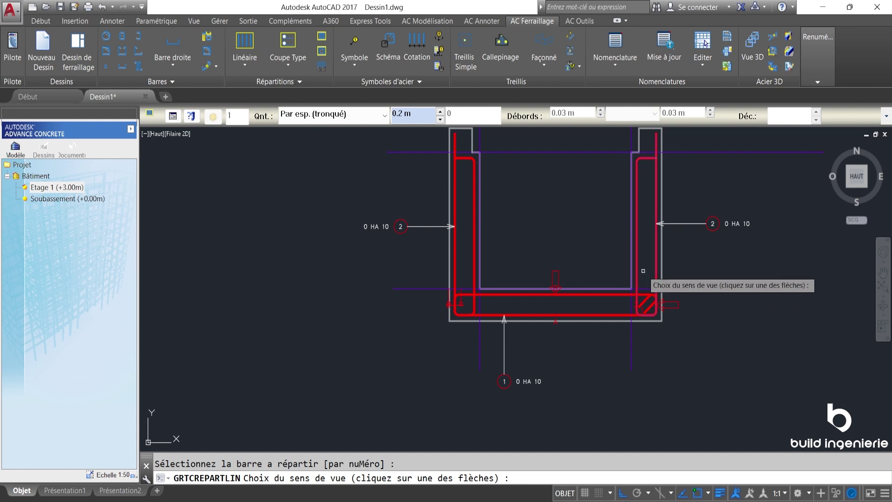
pyautogui.scroll(-4, 648, 263)
pyautogui.scroll(4, 616, 242)
pyautogui.scroll(-4, 539, 251)
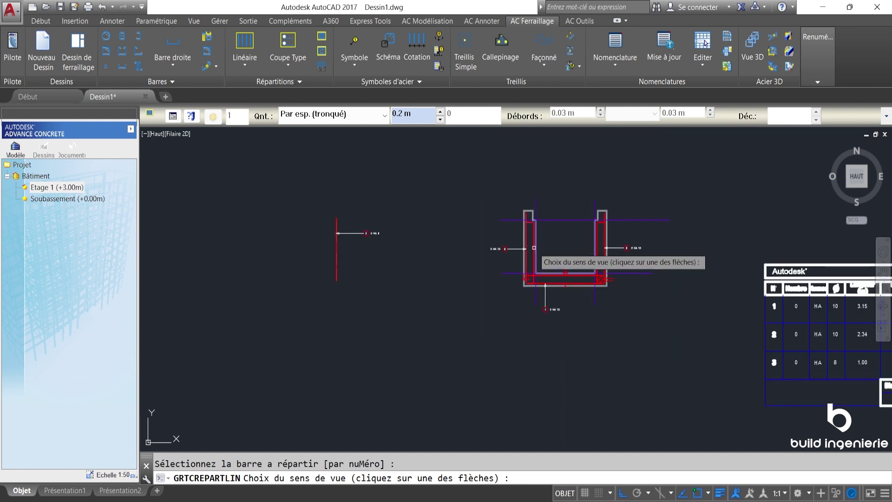
pyautogui.scroll(2, 604, 258)
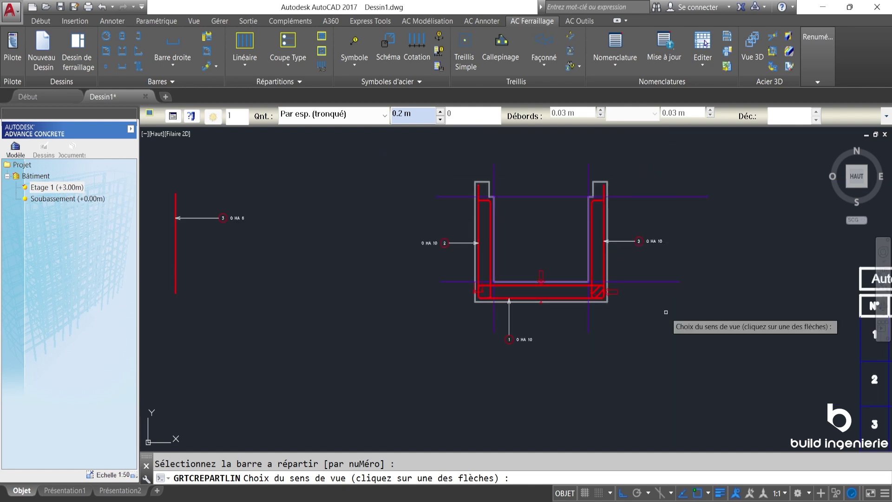
pyautogui.moveTo(499, 266); pyautogui.dragTo(585, 274, button='middle')
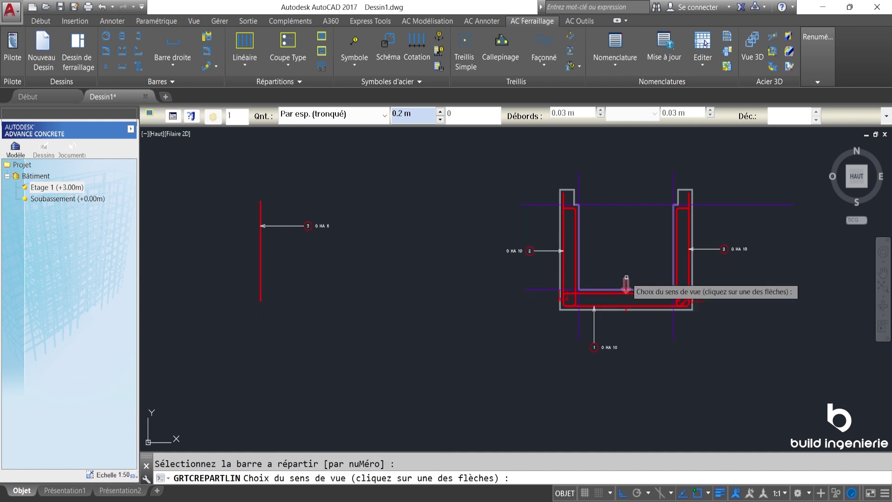
pyautogui.click(627, 286)
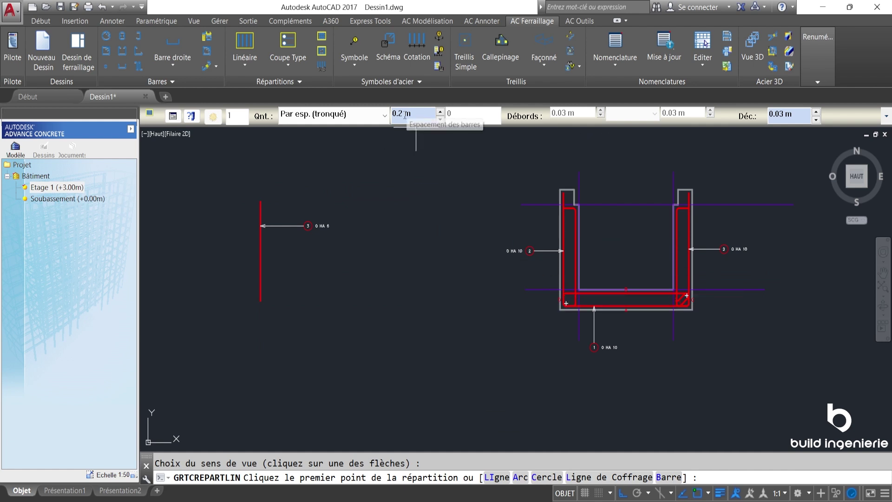
pyautogui.click(260, 202)
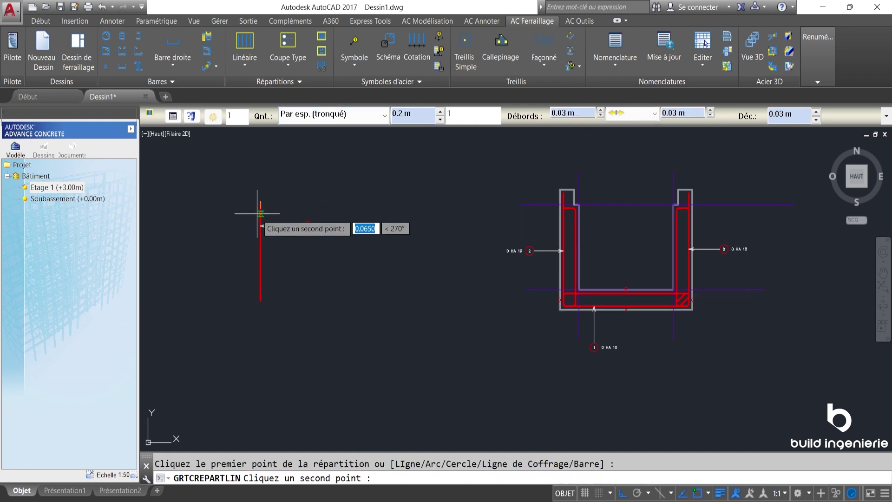
pyautogui.click(260, 300)
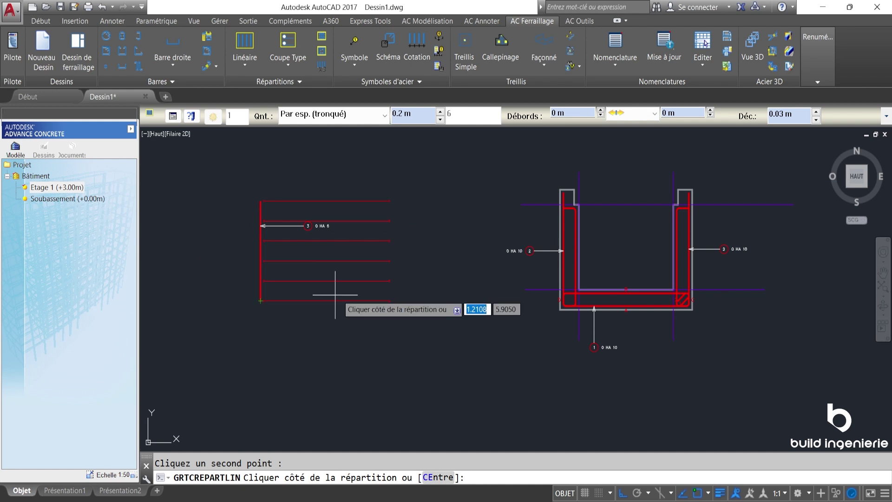
pyautogui.press('Escape')
pyautogui.moveTo(227, 250); pyautogui.dragTo(295, 217, button='middle')
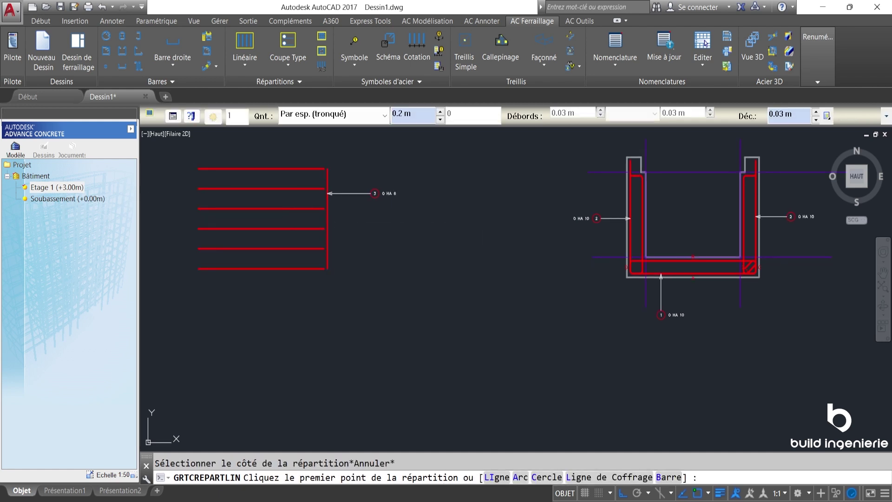
pyautogui.press('Escape')
pyautogui.scroll(-2, 335, 282)
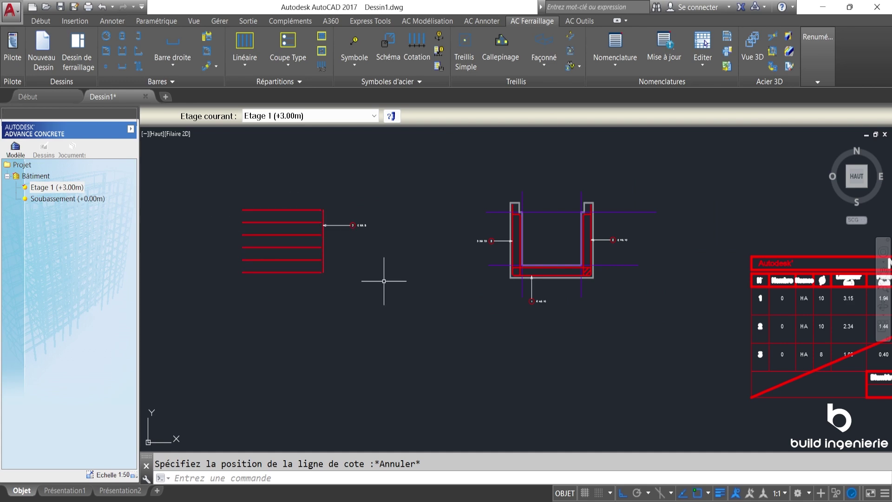
pyautogui.moveTo(384, 281); pyautogui.dragTo(138, 238, button='middle')
pyautogui.moveTo(467, 288); pyautogui.dragTo(486, 287, button='middle')
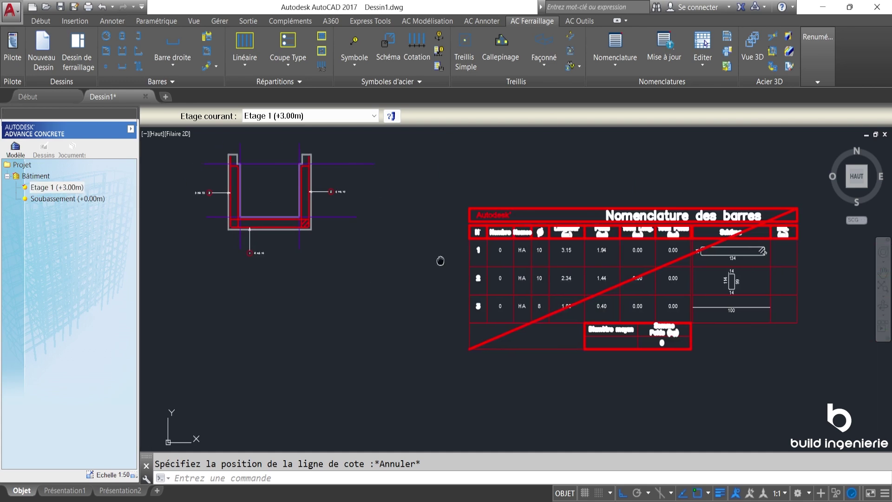
pyautogui.scroll(-1, 521, 252)
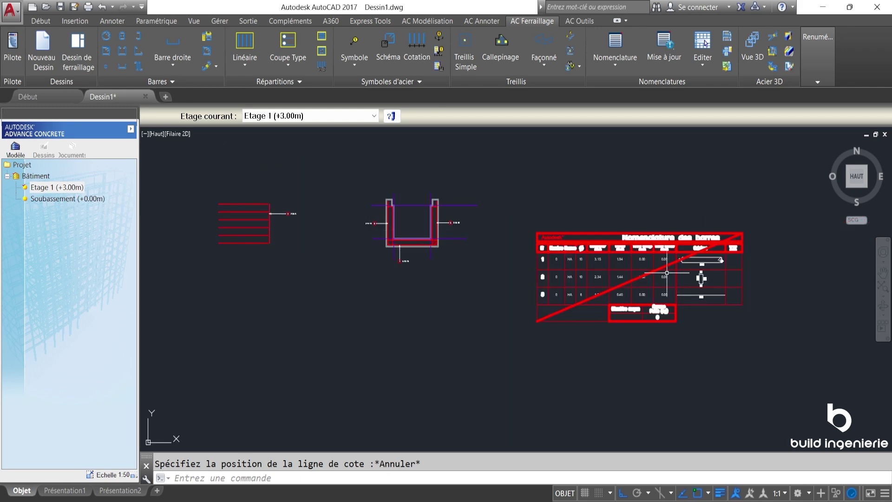
pyautogui.scroll(5, 399, 254)
pyautogui.scroll(2, 426, 284)
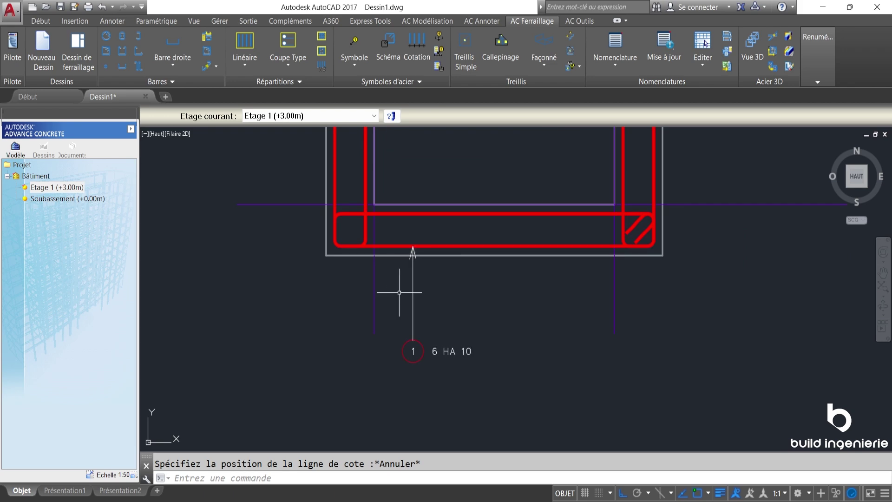
pyautogui.scroll(-4, 400, 297)
pyautogui.scroll(5, 729, 326)
pyautogui.scroll(-6, 690, 195)
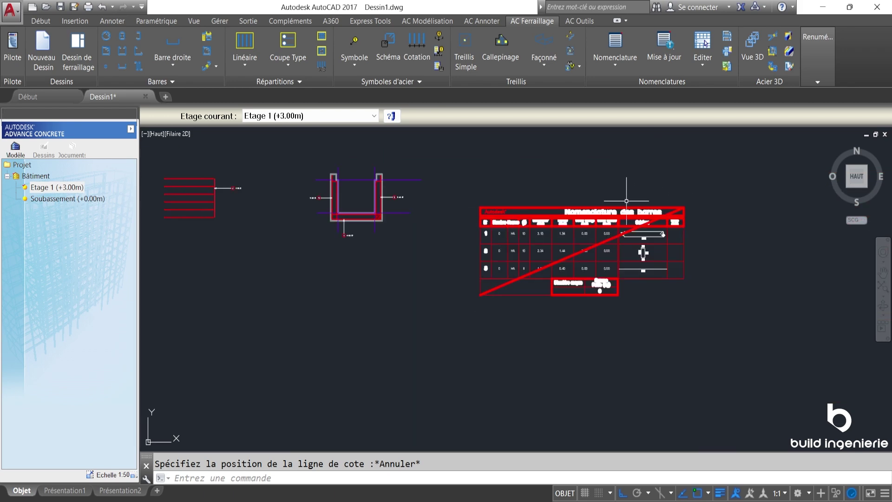
pyautogui.click(593, 225)
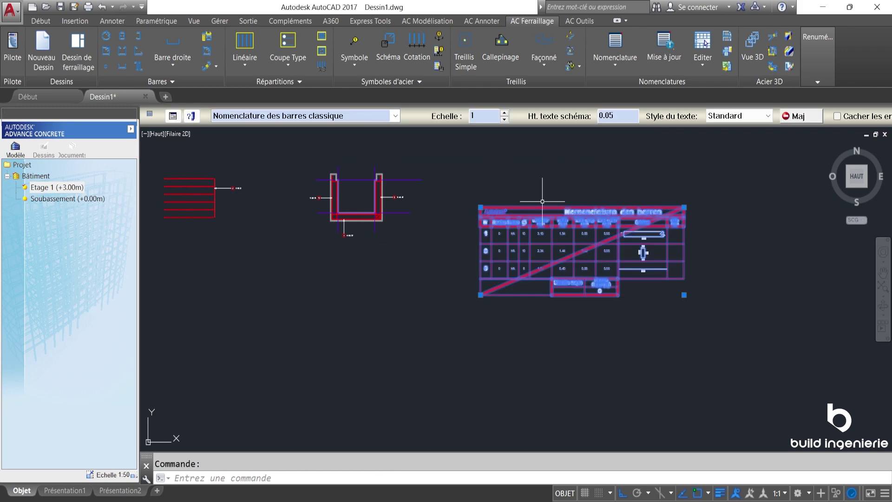
pyautogui.press('Escape')
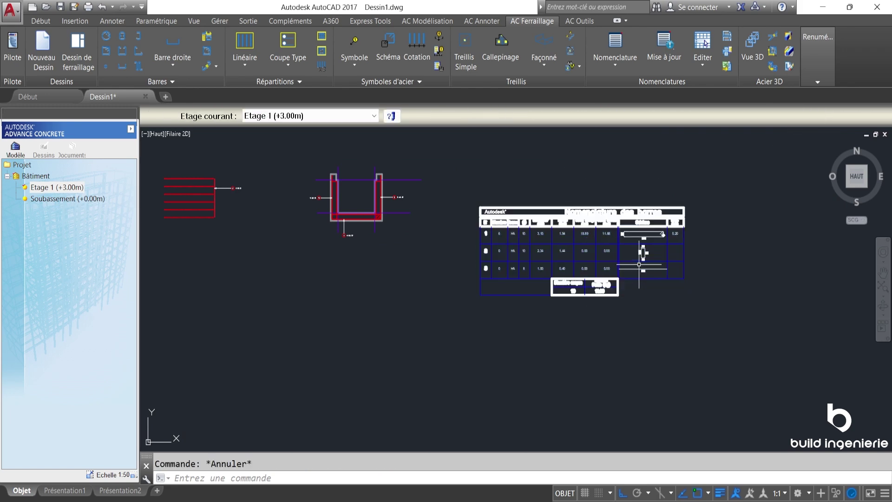
pyautogui.scroll(6, 537, 233)
pyautogui.scroll(2, 352, 236)
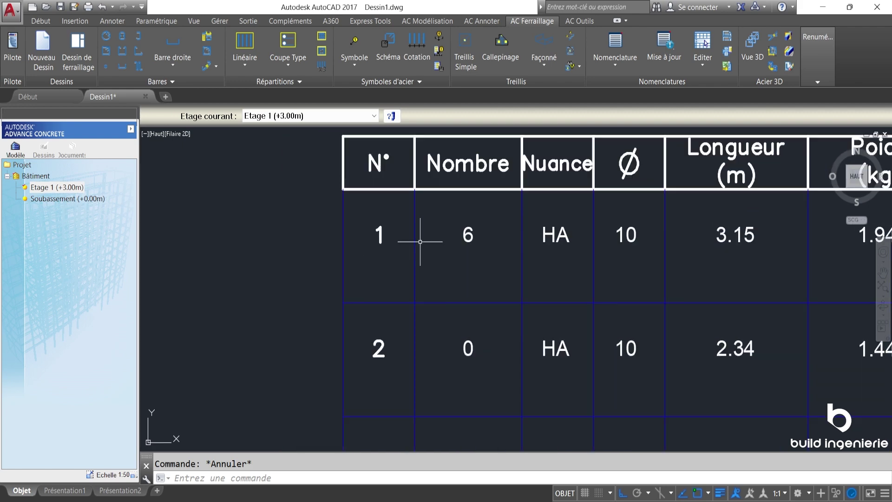
pyautogui.scroll(-4, 383, 218)
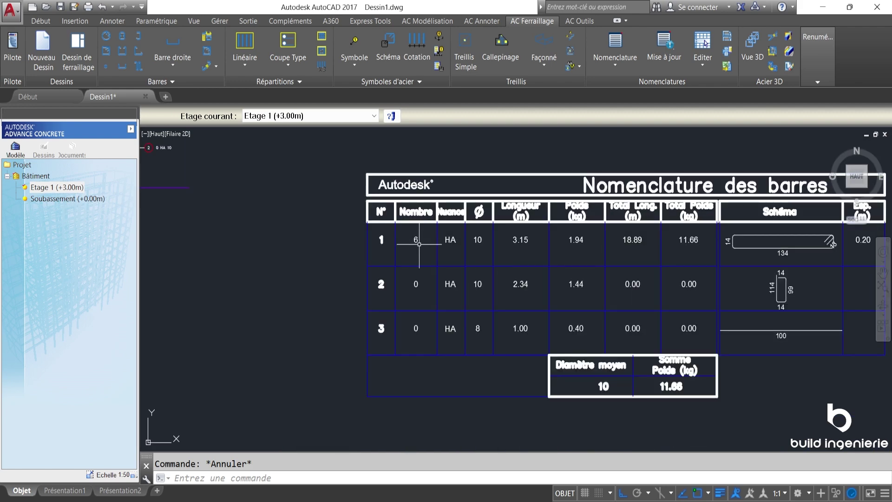
pyautogui.scroll(1, 601, 265)
pyautogui.scroll(3, 570, 254)
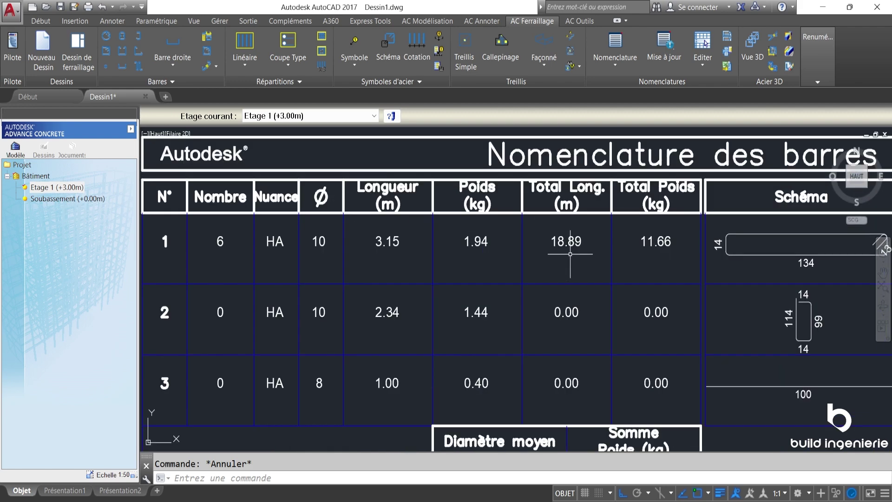
pyautogui.scroll(-1, 584, 218)
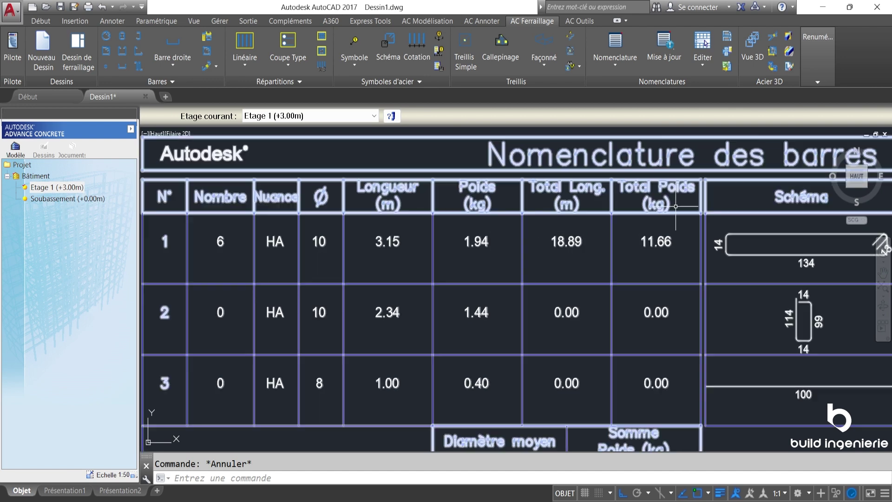
pyautogui.scroll(-2, 646, 207)
pyautogui.scroll(-2, 646, 206)
pyautogui.scroll(2, 628, 196)
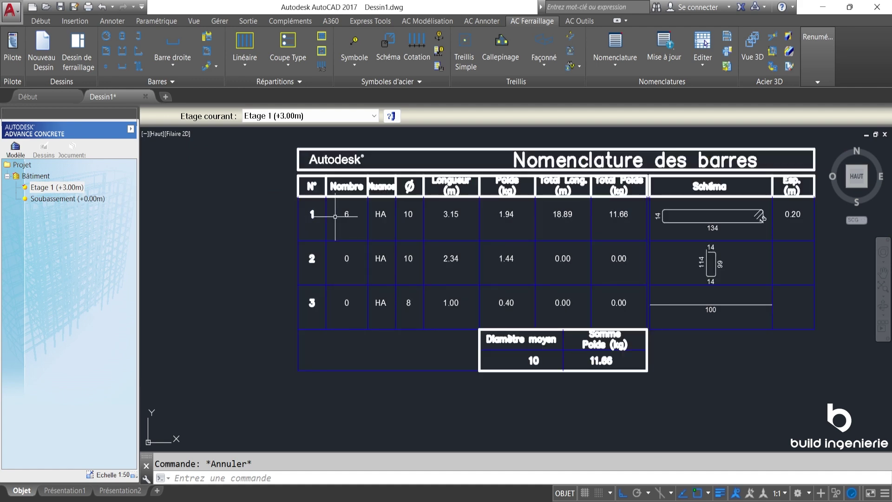
pyautogui.scroll(-5, 580, 217)
pyautogui.moveTo(317, 219); pyautogui.dragTo(396, 219, button='middle')
# - Respace the bar 1 distribution to 0.15 m, giving 7 bars, with symmetric 0.05 m overhangs
pyautogui.scroll(2, 397, 219)
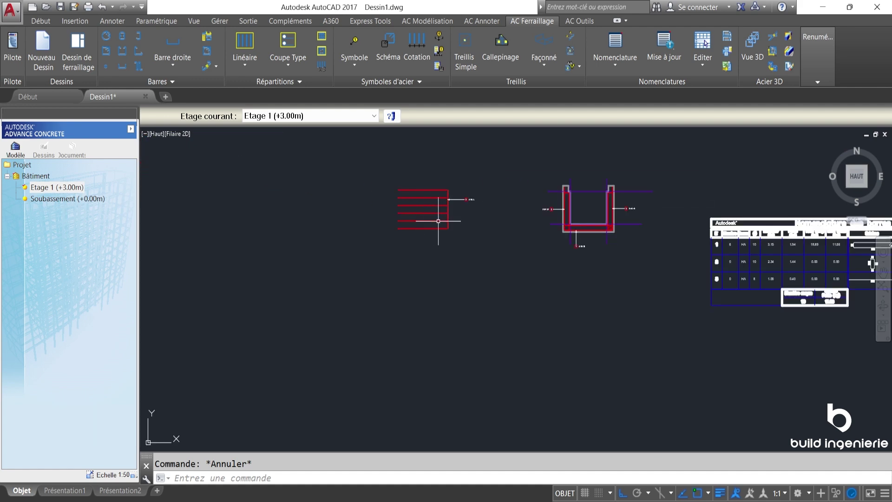
pyautogui.click(430, 198)
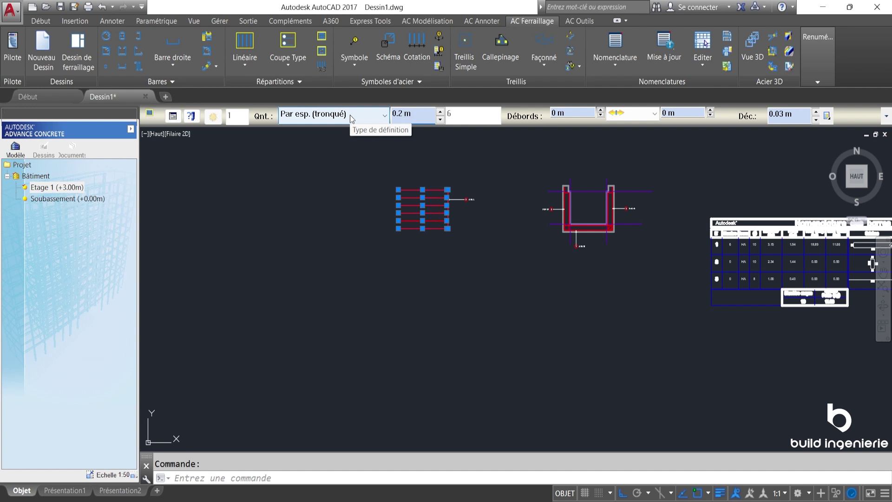
pyautogui.write('5')
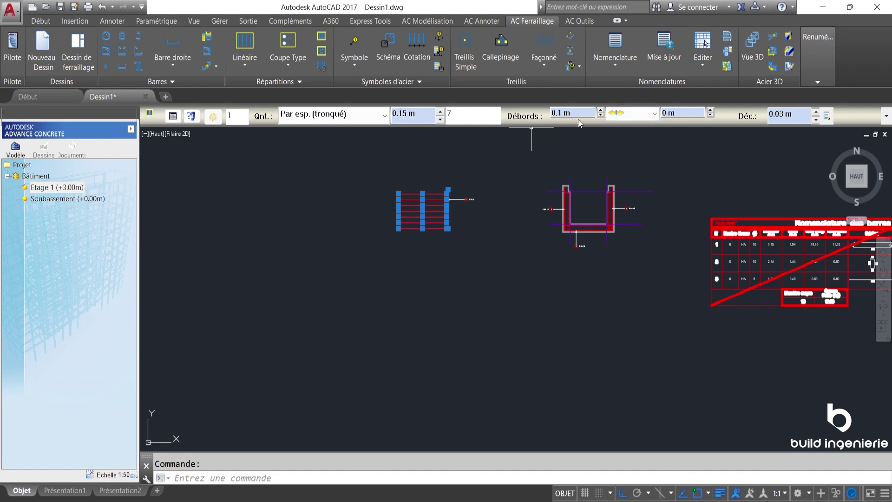
pyautogui.click(621, 126)
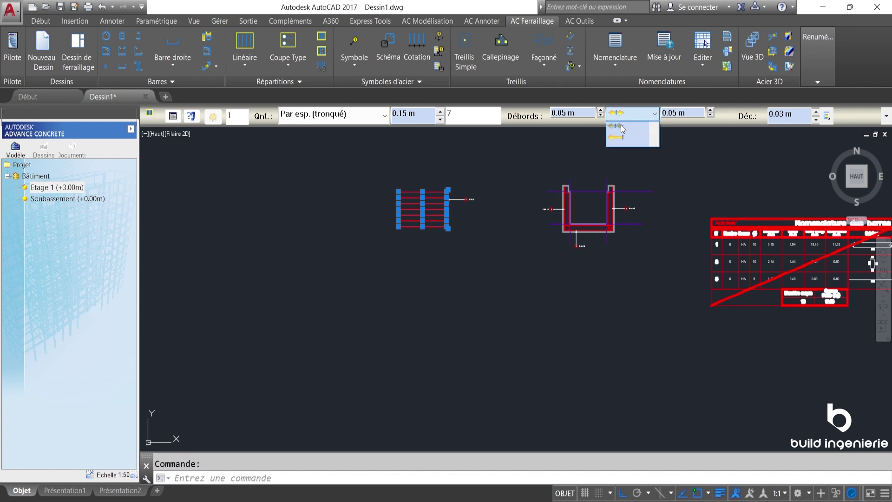
pyautogui.click(618, 128)
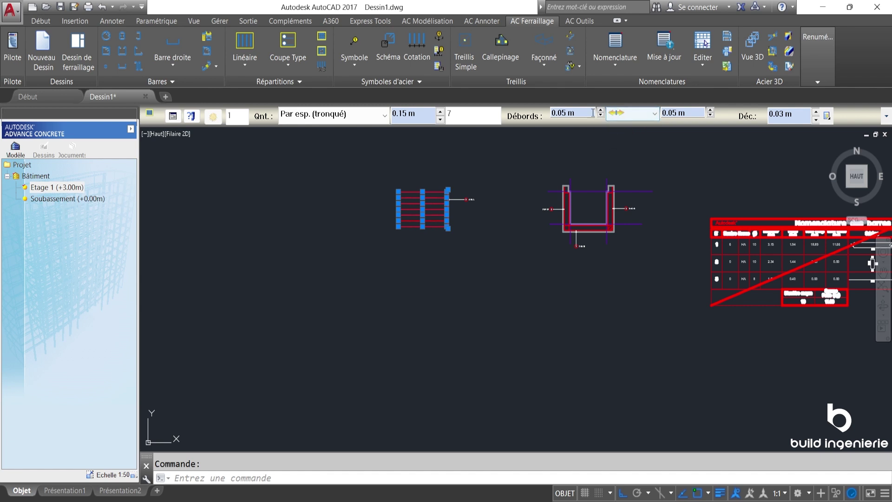
pyautogui.press('Escape')
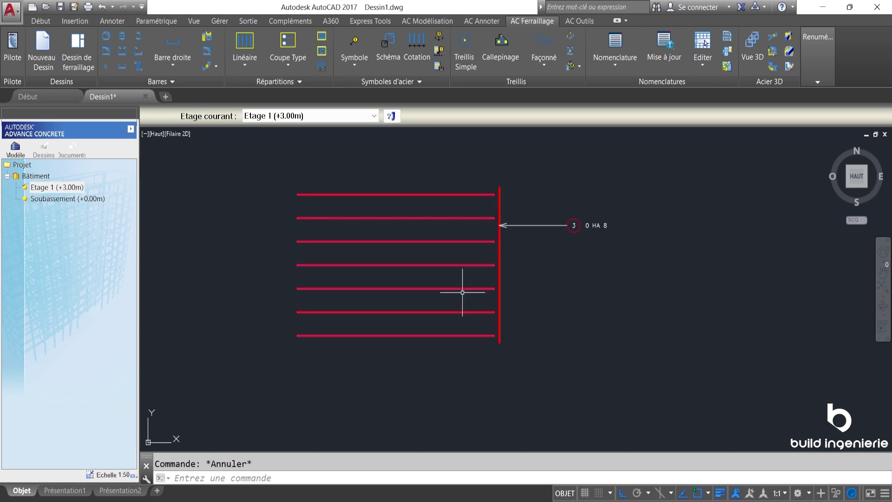
pyautogui.click(468, 194)
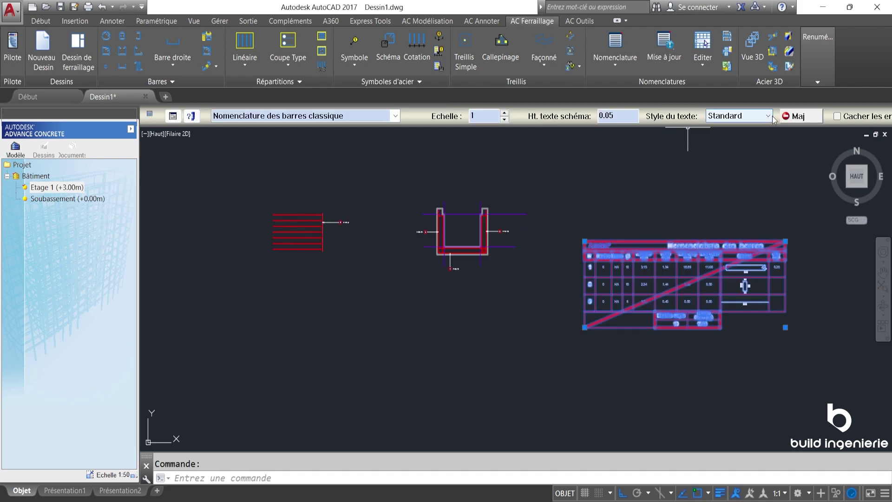
# - Clear the schedule selection and recentre the view on the bars and U-section
pyautogui.press('Escape')
pyautogui.scroll(4, 737, 266)
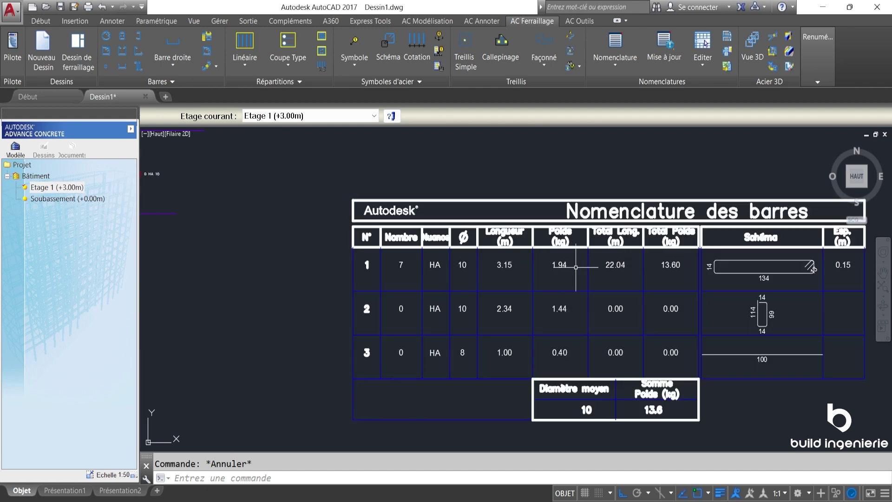
pyautogui.scroll(-1, 500, 262)
pyautogui.scroll(1, 621, 245)
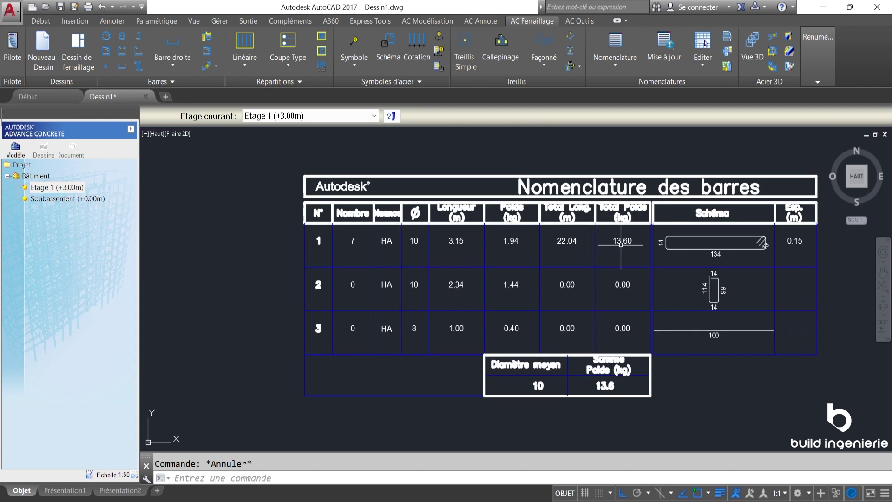
pyautogui.scroll(-3, 762, 247)
pyautogui.scroll(3, 731, 228)
pyautogui.scroll(-3, 751, 222)
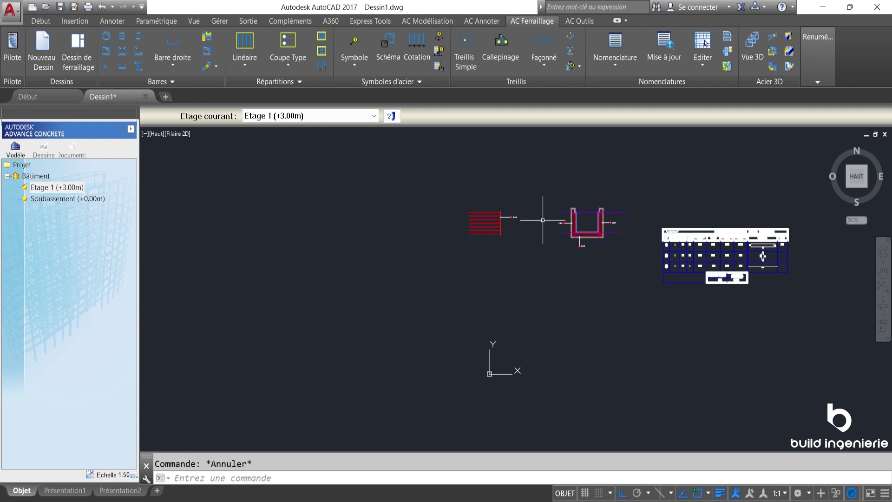
pyautogui.scroll(3, 538, 216)
pyautogui.moveTo(677, 265); pyautogui.dragTo(656, 275, button='middle')
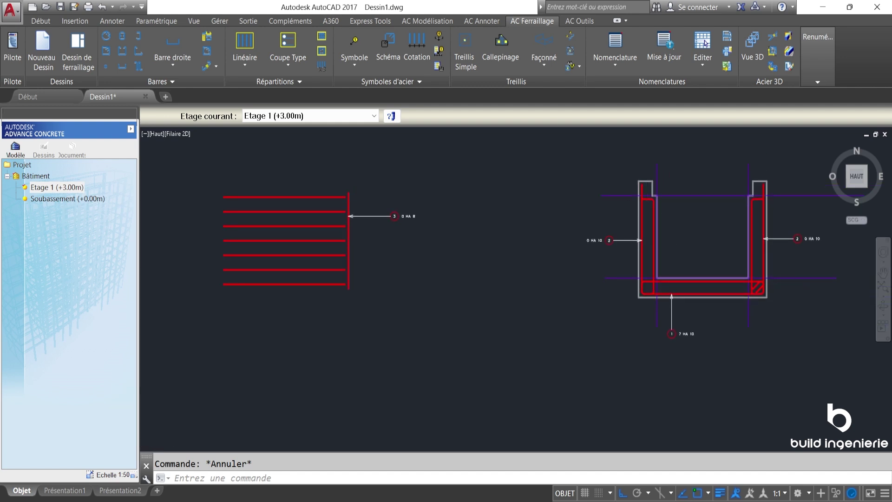
pyautogui.scroll(4, 650, 203)
# - Distribute the left-wall bar 2 linearly at 0.15 m spacing, labelled 7 HA 10
pyautogui.click(245, 46)
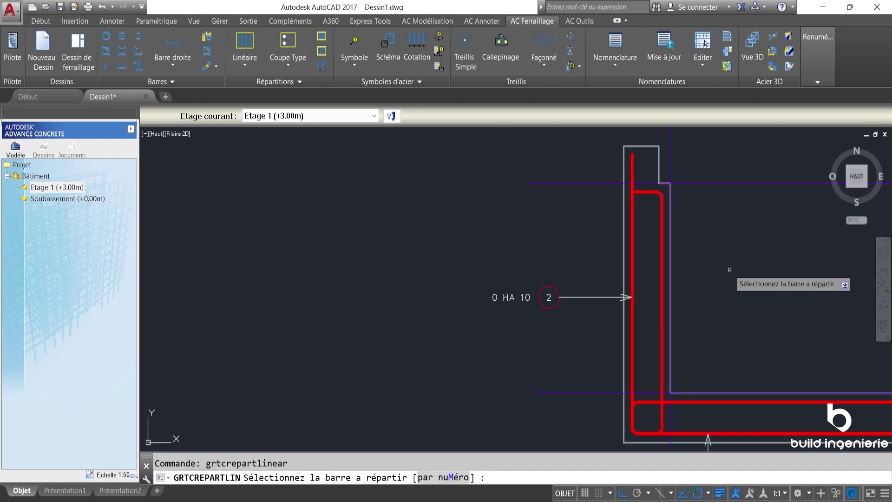
pyautogui.click(632, 241)
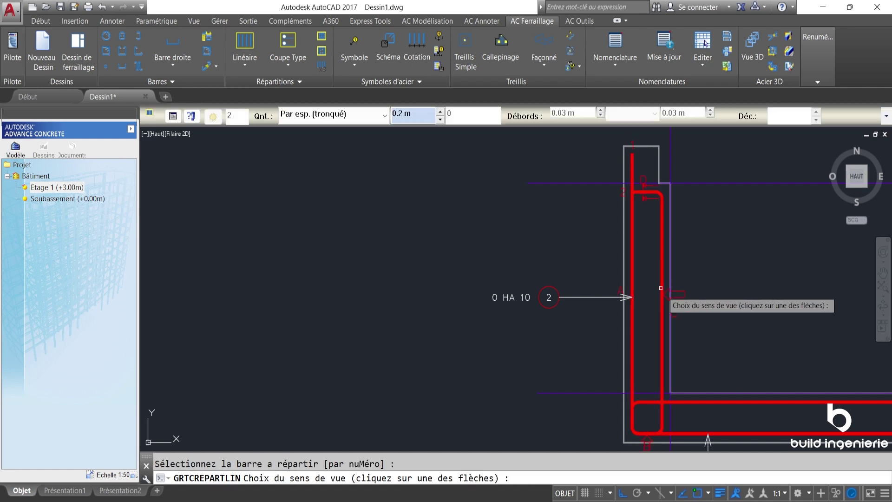
pyautogui.click(687, 293)
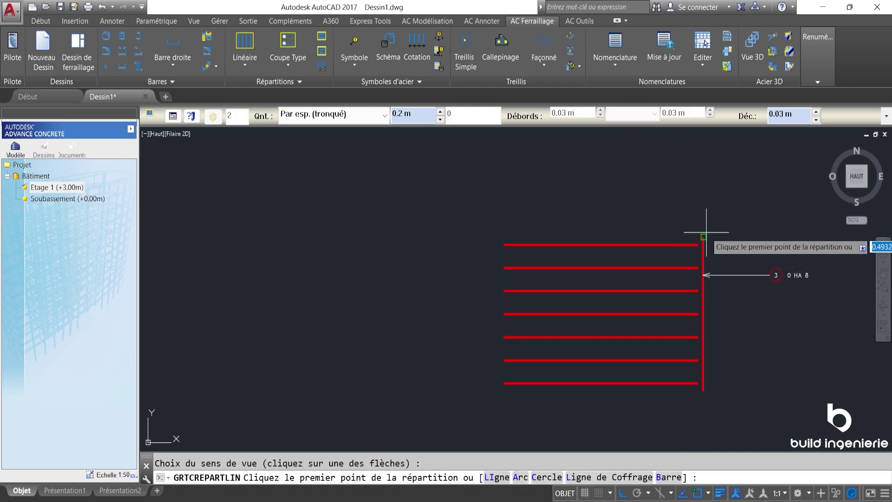
pyautogui.scroll(5, 707, 233)
pyautogui.click(690, 233)
pyautogui.scroll(-7, 691, 255)
pyautogui.scroll(5, 697, 283)
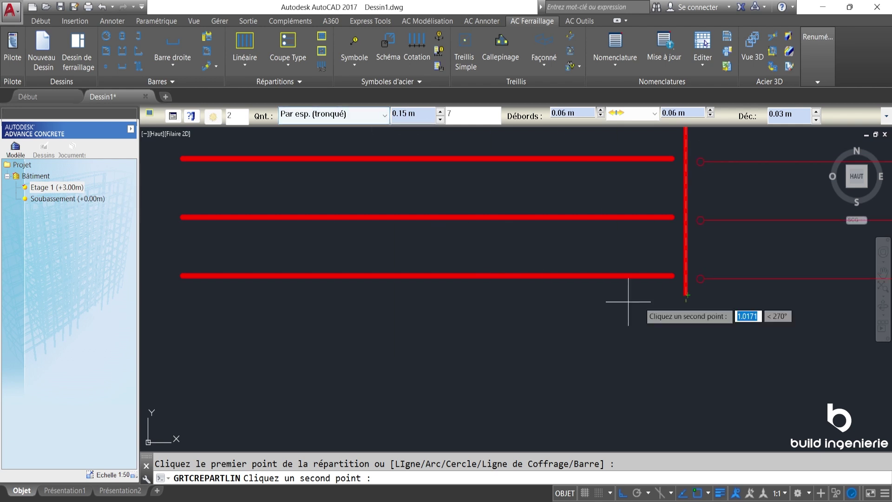
pyautogui.click(688, 295)
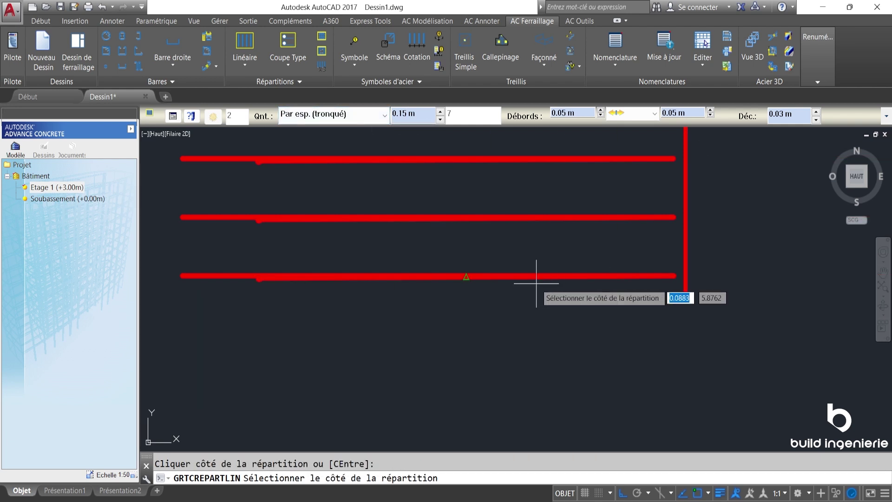
pyautogui.scroll(-4, 591, 273)
pyautogui.click(478, 294)
pyautogui.press('Escape')
pyautogui.scroll(5, 751, 230)
# - Distribute the right-wall bar 2 the same way, spanning bar 3 from top to bottom
pyautogui.press('Return')
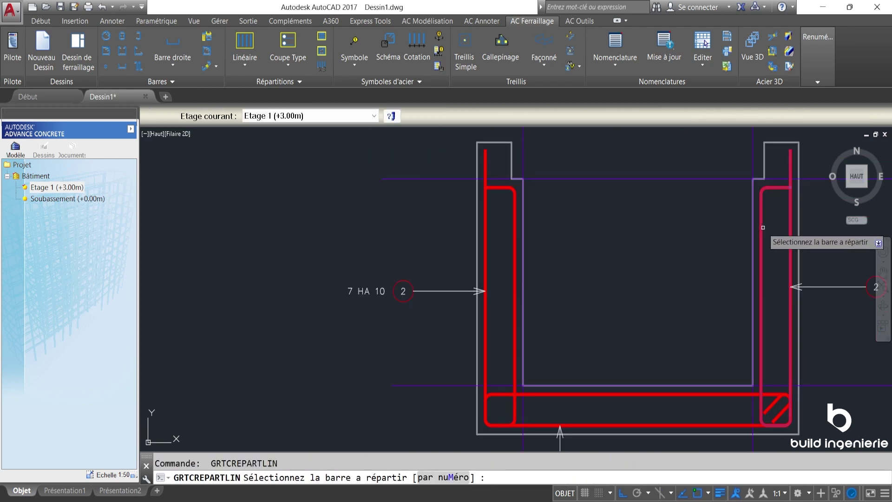
pyautogui.click(762, 227)
pyautogui.scroll(2, 785, 272)
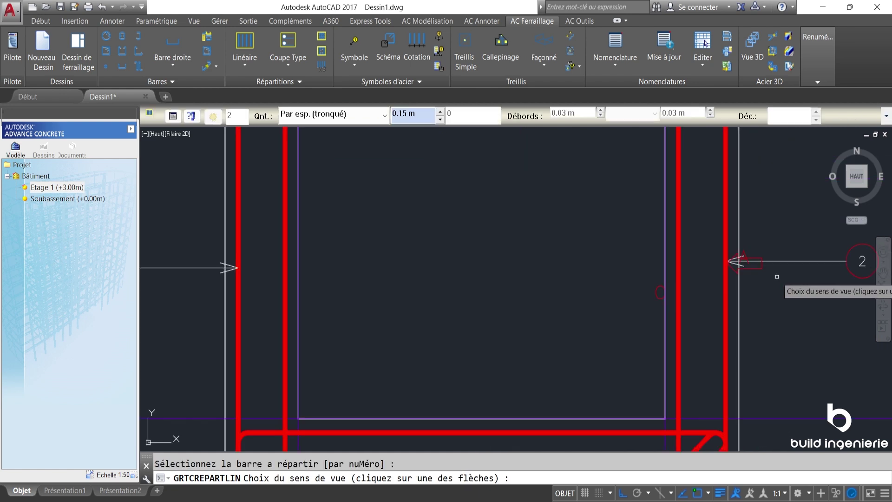
pyautogui.click(741, 261)
pyautogui.scroll(-4, 741, 261)
pyautogui.scroll(3, 525, 247)
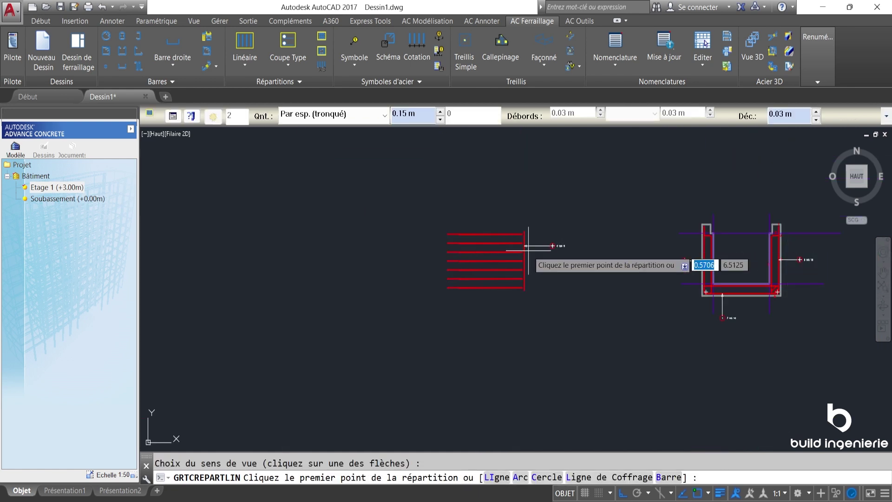
pyautogui.scroll(2, 551, 200)
pyautogui.click(551, 198)
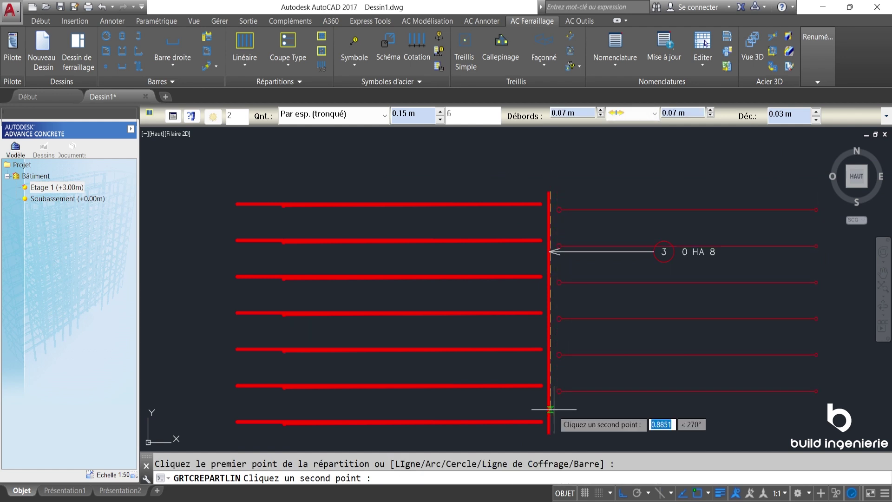
pyautogui.click(551, 432)
# - Place the distributed bars on their side and refresh the bar schedule to list mark 2 as 14 HA 10
pyautogui.click(542, 199)
pyautogui.press('Escape')
pyautogui.scroll(-8, 541, 199)
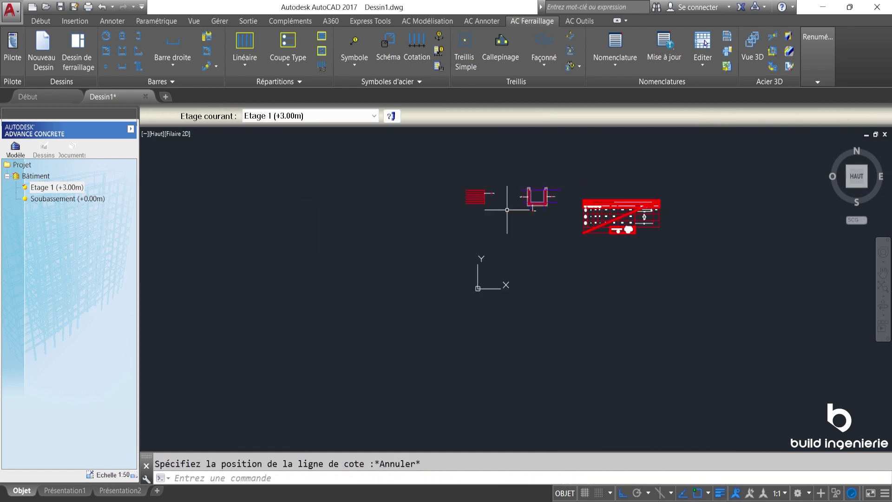
pyautogui.click(649, 214)
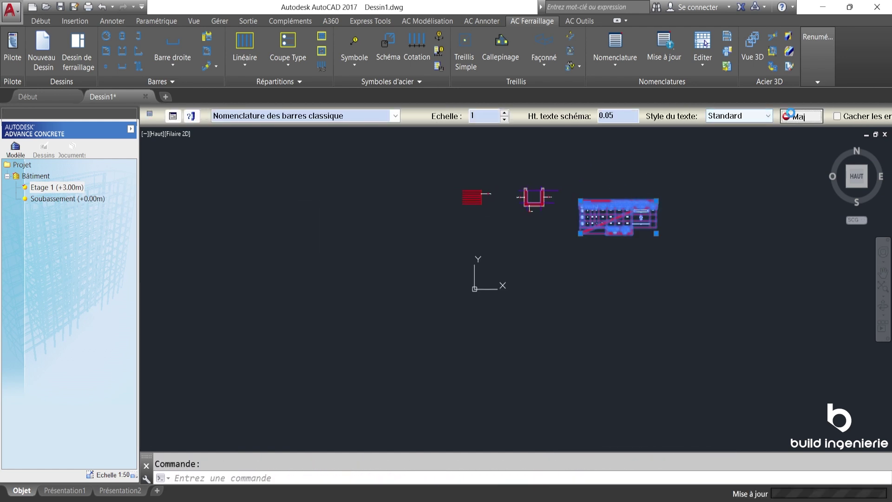
pyautogui.press('Escape')
# - Inspect the Nomenclature table up close, then begin a new Linéaire distribution
pyautogui.scroll(10, 619, 212)
pyautogui.moveTo(319, 252); pyautogui.dragTo(448, 249, button='middle')
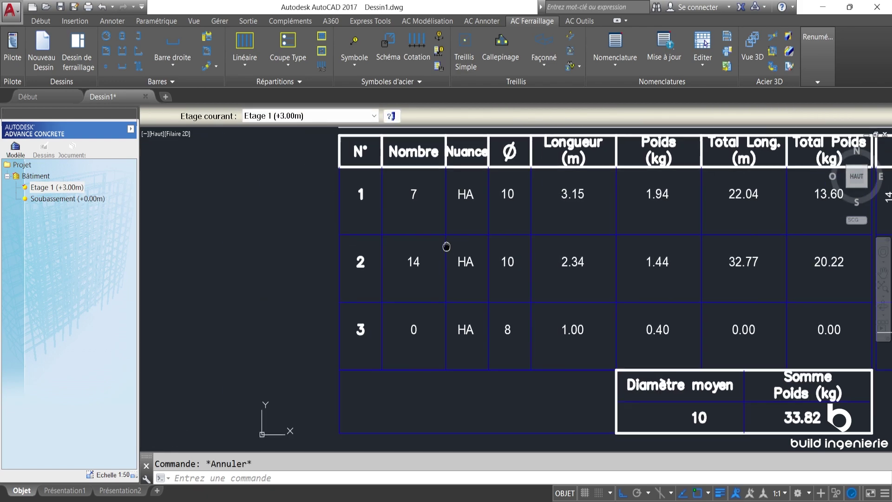
pyautogui.scroll(-2, 392, 268)
pyautogui.scroll(-2, 428, 269)
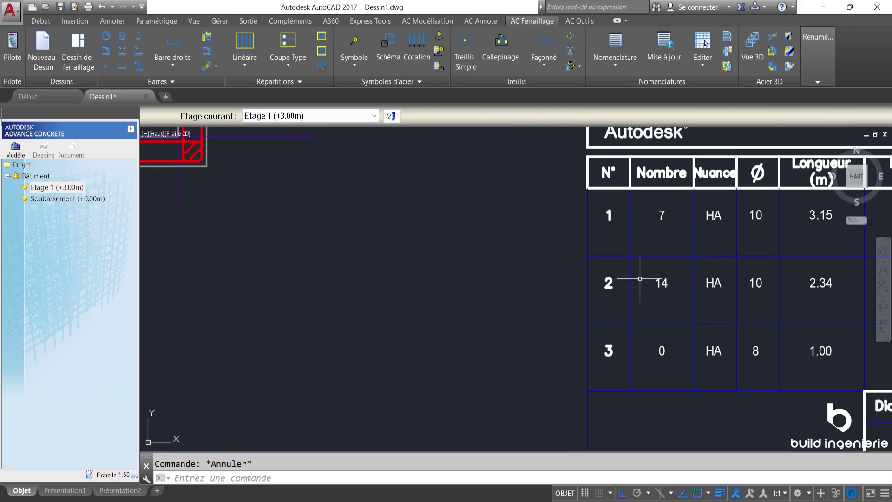
pyautogui.scroll(-3, 637, 279)
pyautogui.scroll(2, 599, 238)
pyautogui.scroll(-4, 560, 247)
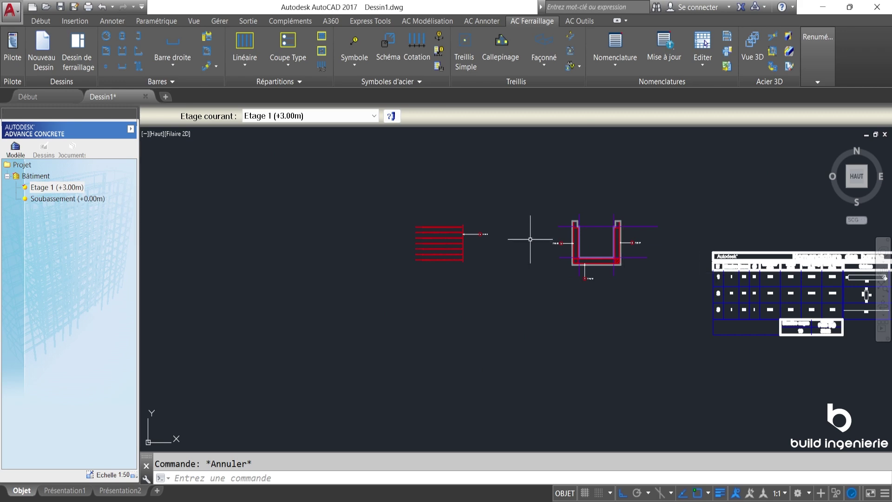
pyautogui.scroll(5, 530, 240)
pyautogui.scroll(-5, 583, 243)
pyautogui.scroll(2, 460, 256)
pyautogui.scroll(-2, 539, 260)
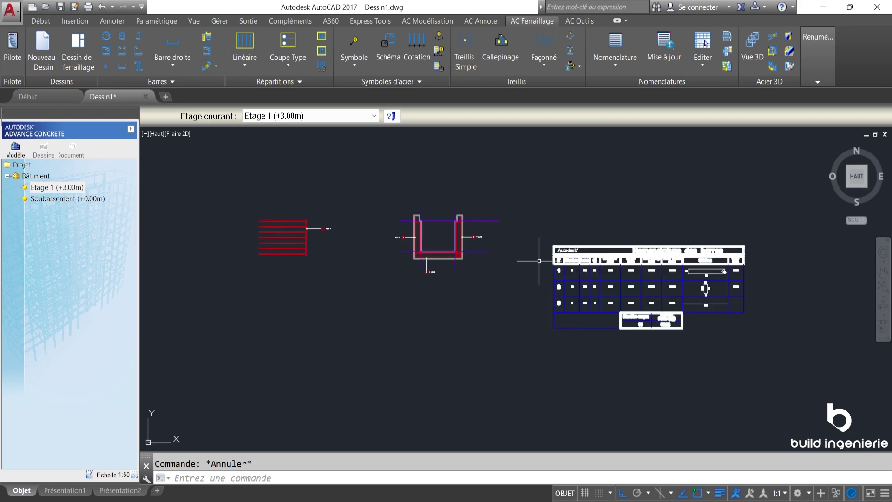
pyautogui.scroll(5, 539, 260)
pyautogui.scroll(-5, 485, 309)
pyautogui.scroll(1, 480, 256)
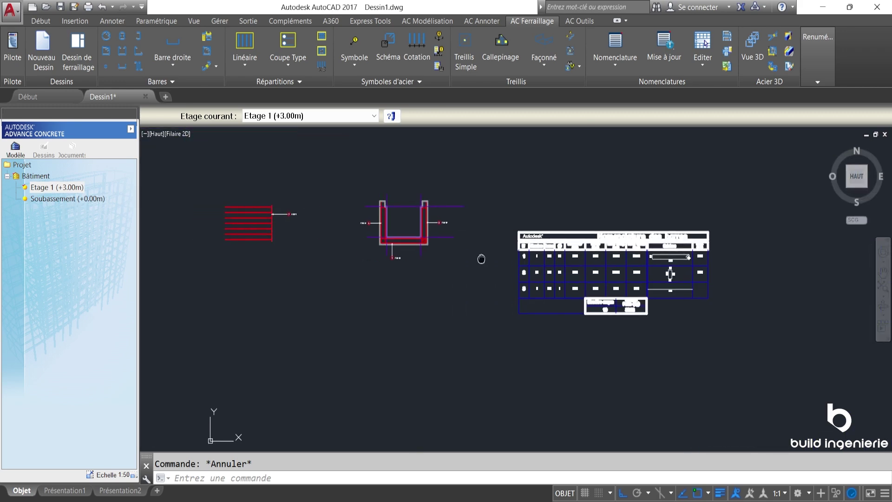
pyautogui.scroll(1, 588, 275)
pyautogui.scroll(4, 614, 285)
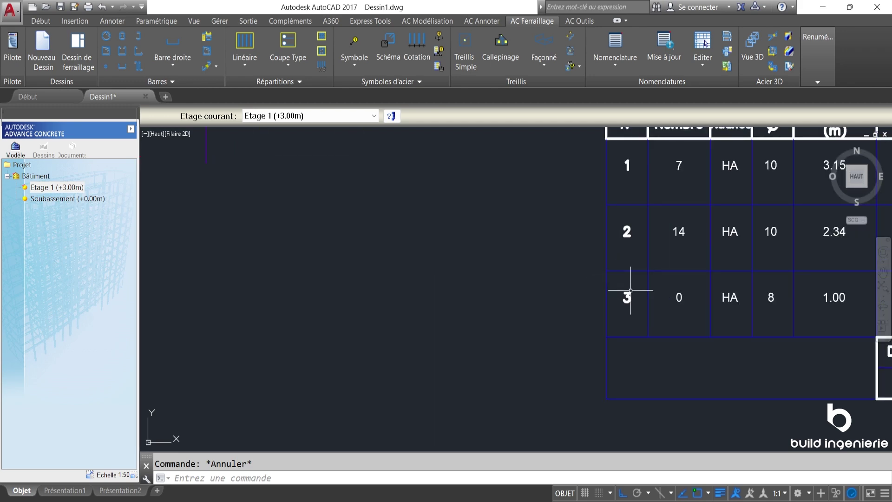
pyautogui.scroll(-5, 646, 292)
pyautogui.scroll(2, 563, 221)
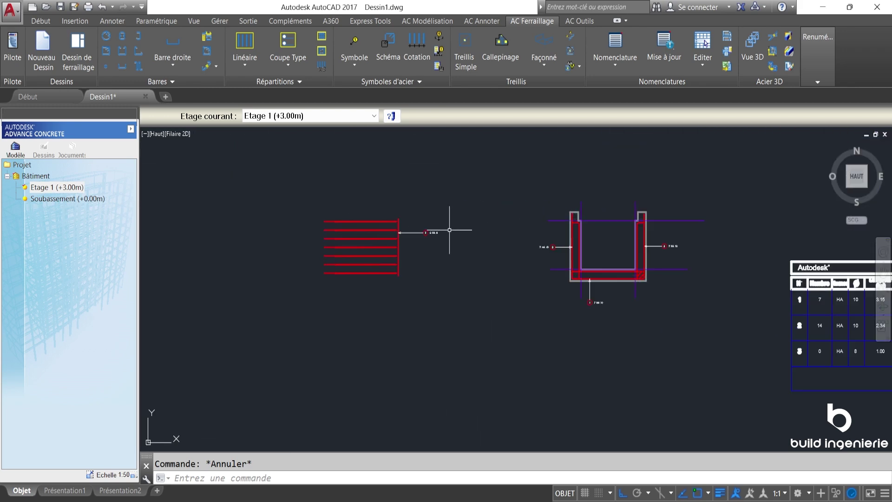
pyautogui.scroll(5, 417, 201)
pyautogui.scroll(1, 420, 213)
pyautogui.scroll(-5, 309, 152)
pyautogui.scroll(2, 516, 181)
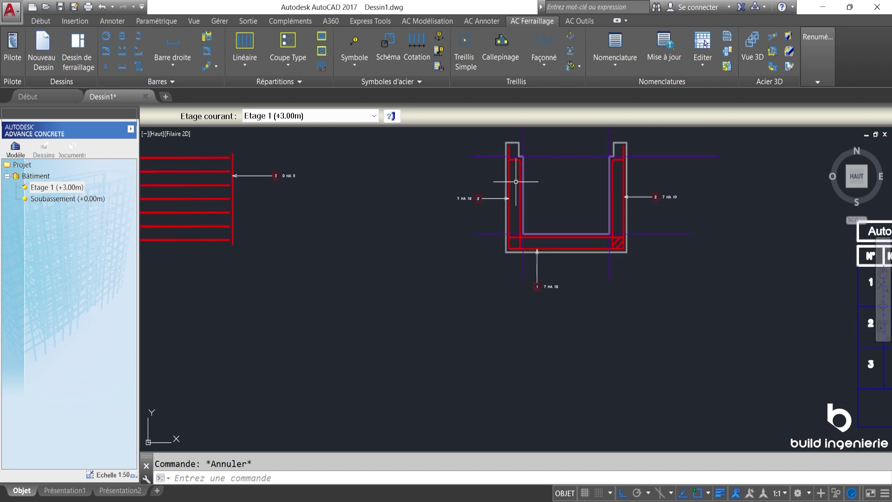
pyautogui.scroll(4, 516, 182)
pyautogui.scroll(-4, 528, 193)
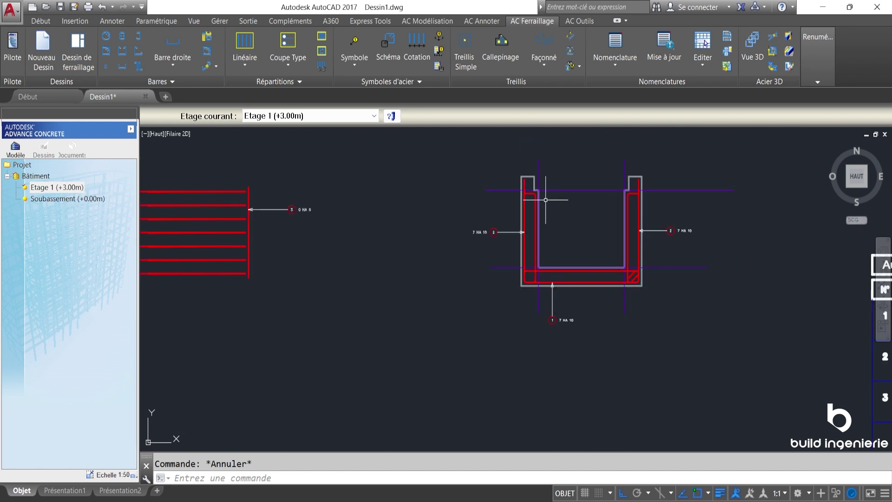
pyautogui.scroll(2, 560, 273)
pyautogui.scroll(-1, 558, 279)
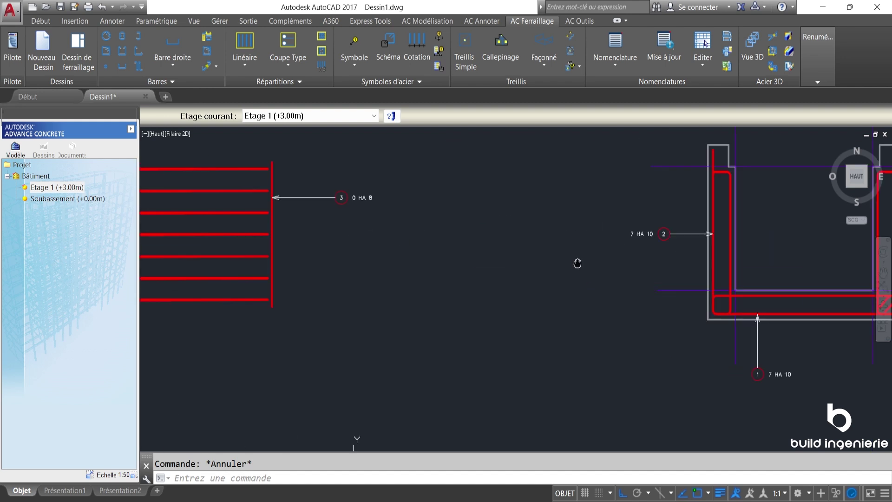
pyautogui.scroll(-1, 578, 261)
pyautogui.click(245, 49)
# - Restart the linear distribution and select bar 3 as the bar to distribute
pyautogui.scroll(4, 424, 205)
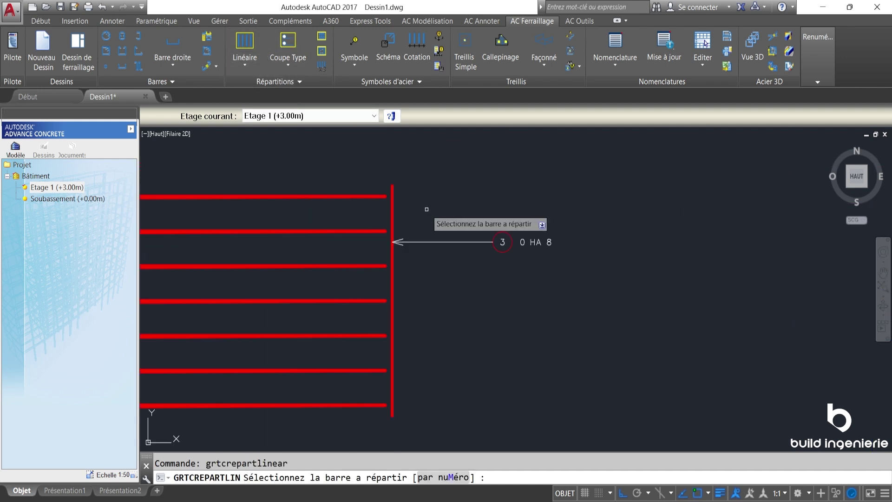
pyautogui.scroll(2, 382, 218)
pyautogui.click(371, 219)
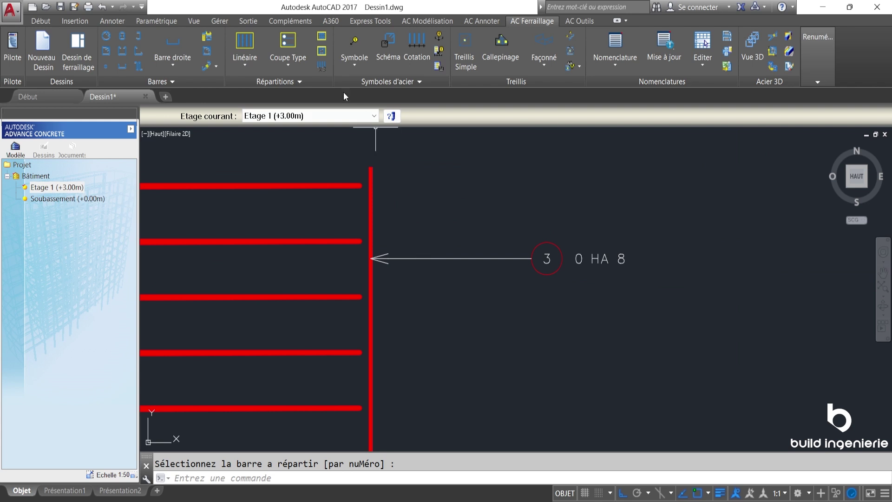
pyautogui.click(244, 49)
pyautogui.scroll(4, 361, 289)
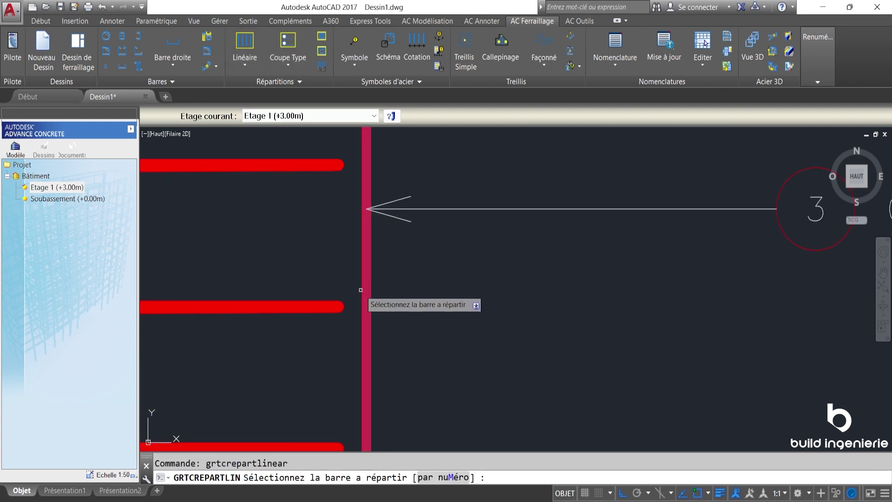
pyautogui.click(362, 287)
# - Pick a view-direction arrow and draw the local cut line, then cancel the trial distribution
pyautogui.scroll(-6, 447, 235)
pyautogui.scroll(3, 449, 288)
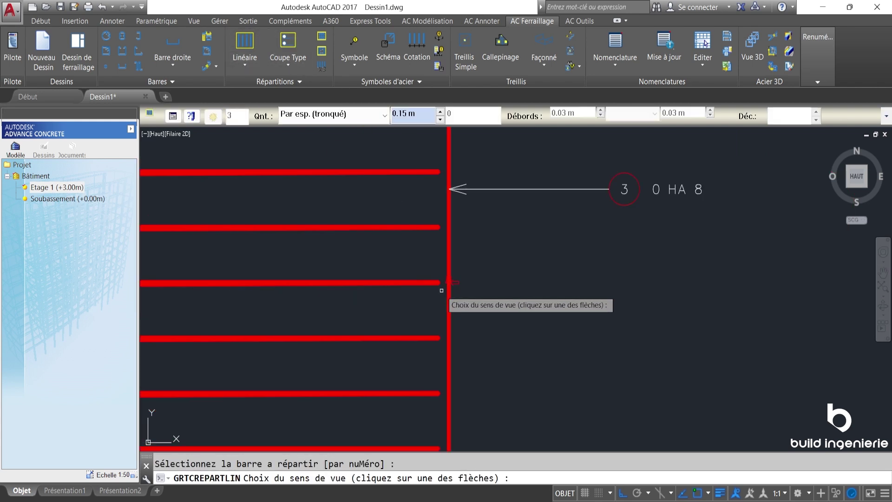
pyautogui.scroll(8, 455, 274)
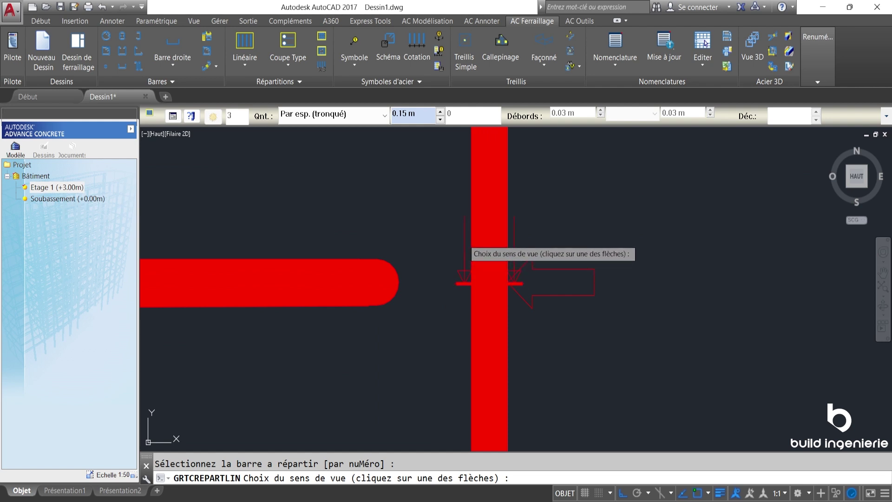
pyautogui.click(463, 260)
pyautogui.scroll(-5, 462, 267)
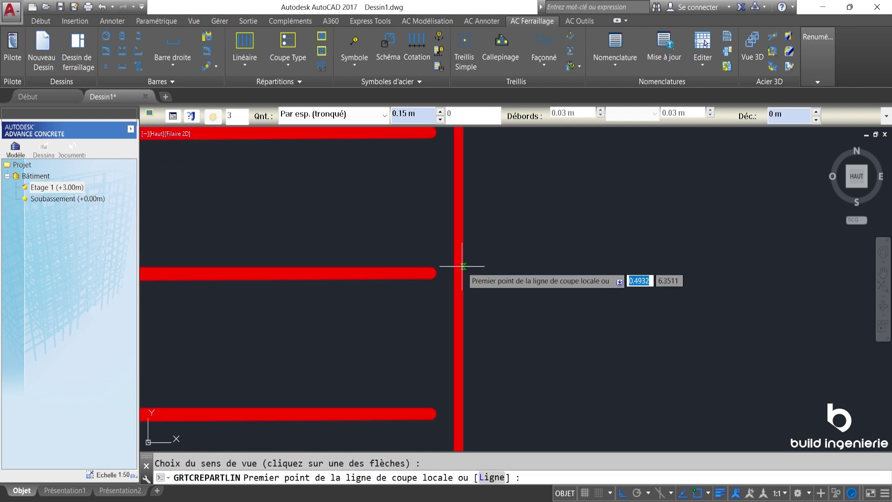
pyautogui.click(300, 219)
pyautogui.click(706, 200)
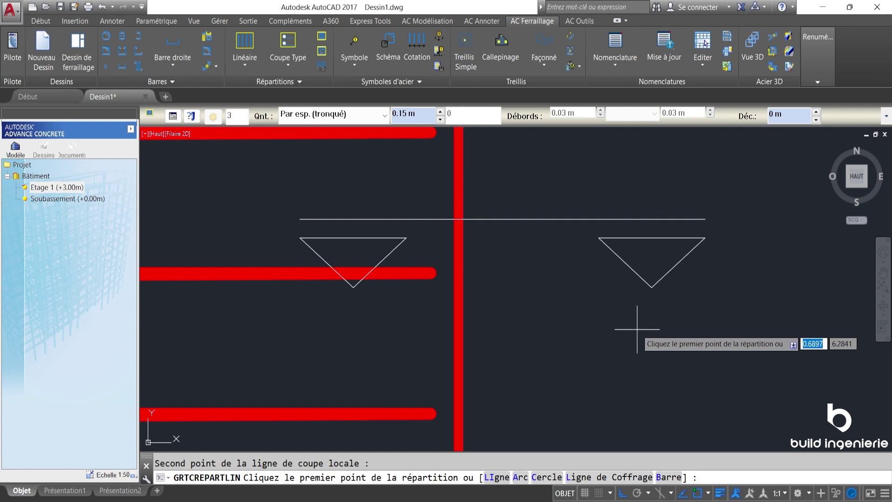
pyautogui.press('Escape')
pyautogui.scroll(-5, 398, 289)
pyautogui.scroll(-3, 427, 329)
pyautogui.scroll(3, 530, 334)
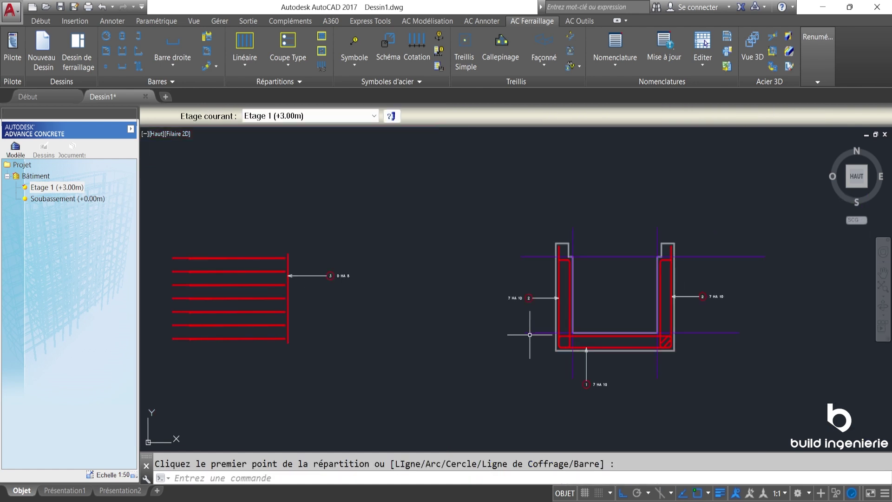
pyautogui.scroll(-3, 511, 325)
pyautogui.scroll(6, 448, 314)
pyautogui.scroll(2, 518, 266)
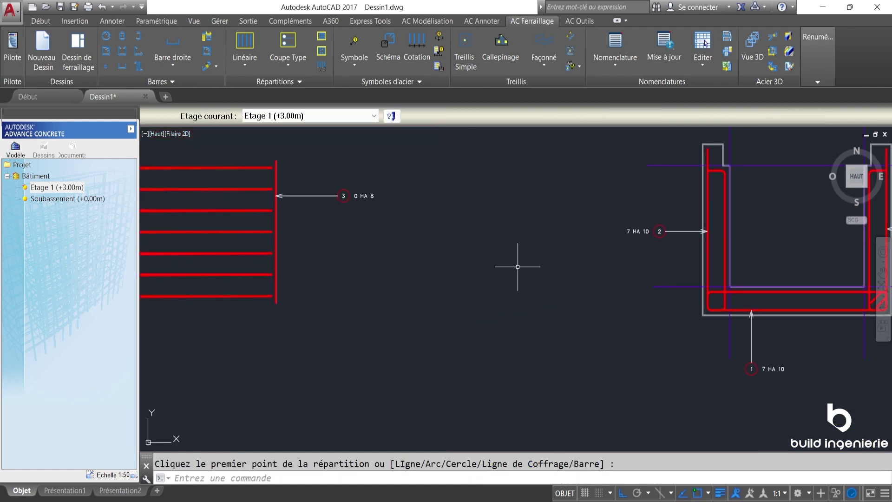
# - Start a linear distribution of bar 3 with a view arrow and a local cut line across the section
pyautogui.click(245, 41)
pyautogui.scroll(3, 278, 234)
pyautogui.scroll(2, 272, 237)
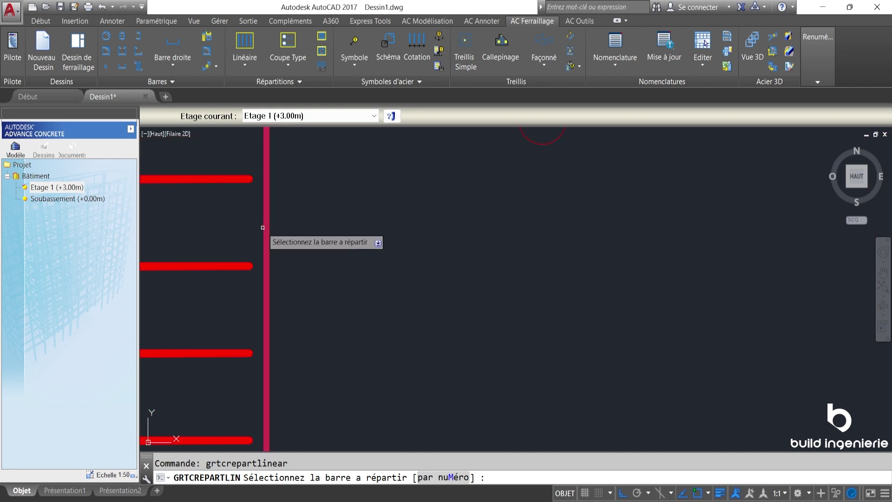
pyautogui.click(266, 237)
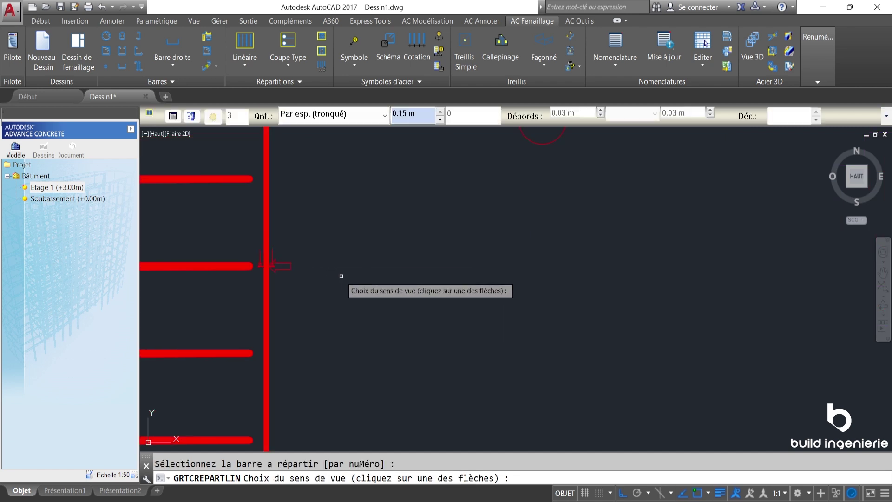
pyautogui.click(258, 253)
pyautogui.click(208, 233)
pyautogui.click(385, 232)
pyautogui.scroll(-1, 298, 246)
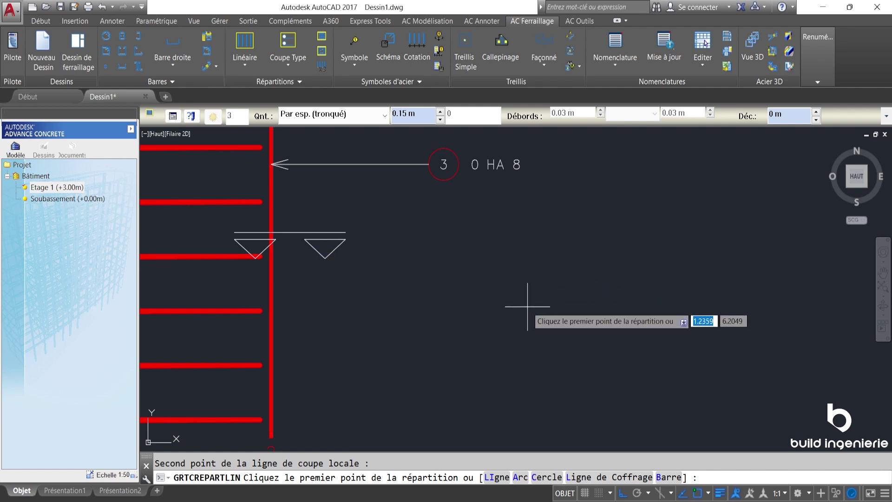
pyautogui.scroll(-3, 534, 312)
pyautogui.scroll(3, 726, 332)
# - Distribute bar 3 every 0.15 m along bottom bar 1, on the chosen side
pyautogui.moveTo(726, 332); pyautogui.dragTo(663, 299, button='middle')
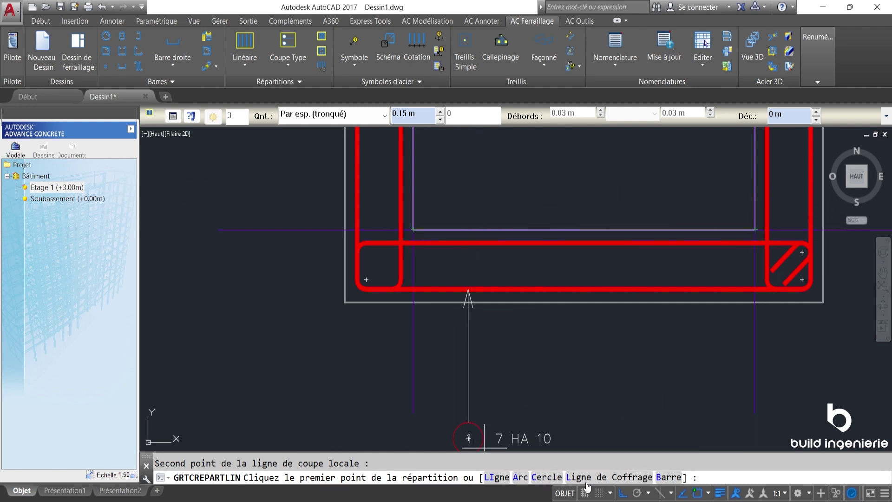
pyautogui.click(526, 243)
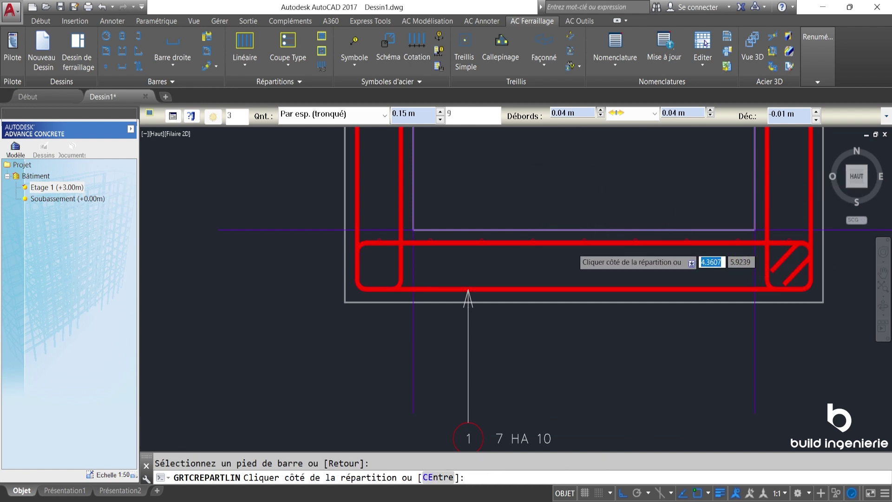
pyautogui.scroll(2, 573, 249)
pyautogui.scroll(-4, 670, 247)
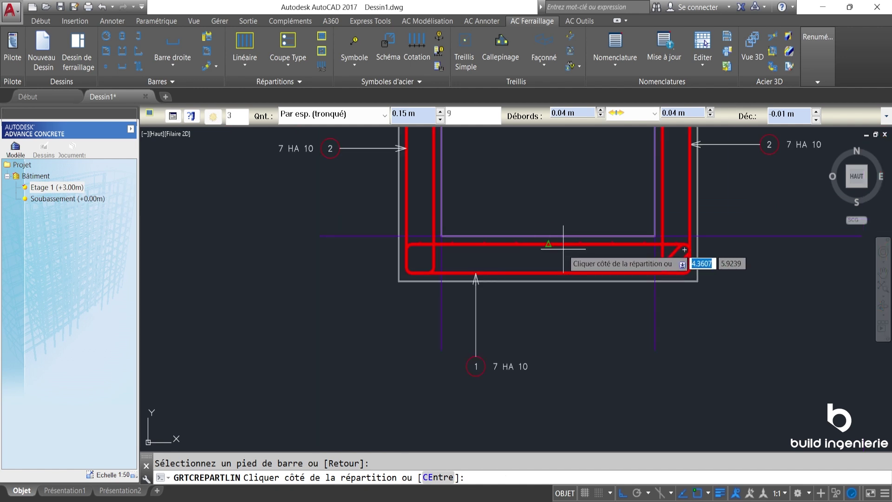
pyautogui.scroll(2, 556, 246)
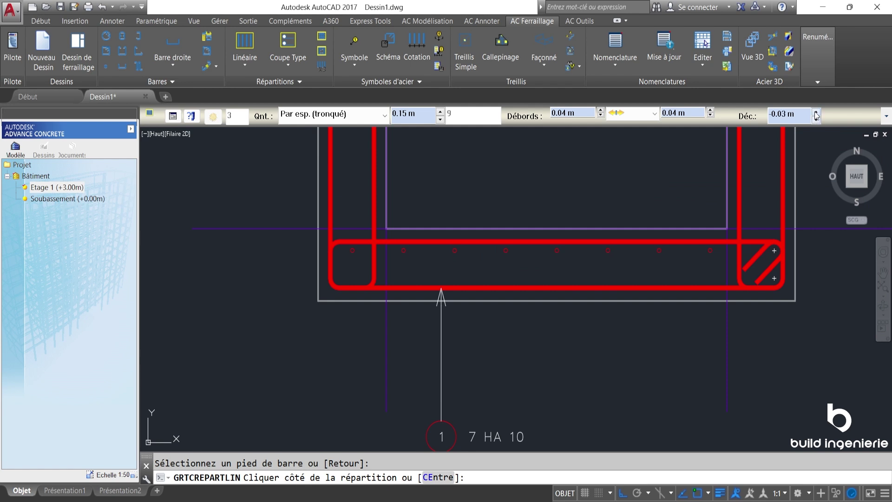
pyautogui.scroll(-4, 582, 191)
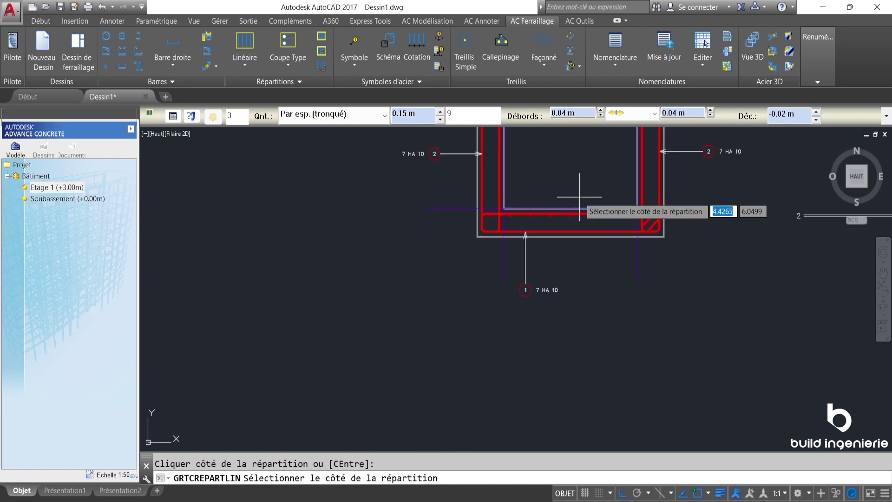
pyautogui.scroll(4, 578, 181)
pyautogui.click(555, 195)
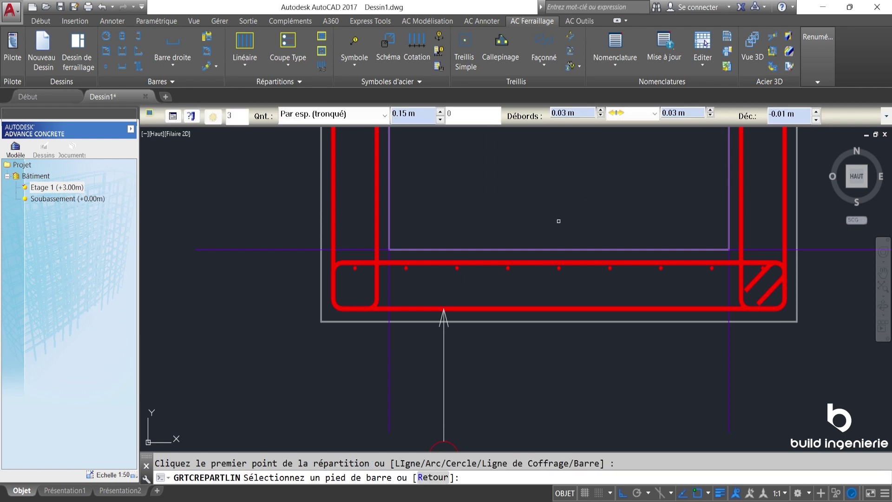
pyautogui.press('Escape')
# - Place the dimension line above the base and the 9 HA 8 bar label
pyautogui.moveTo(545, 218); pyautogui.dragTo(553, 278, button='middle')
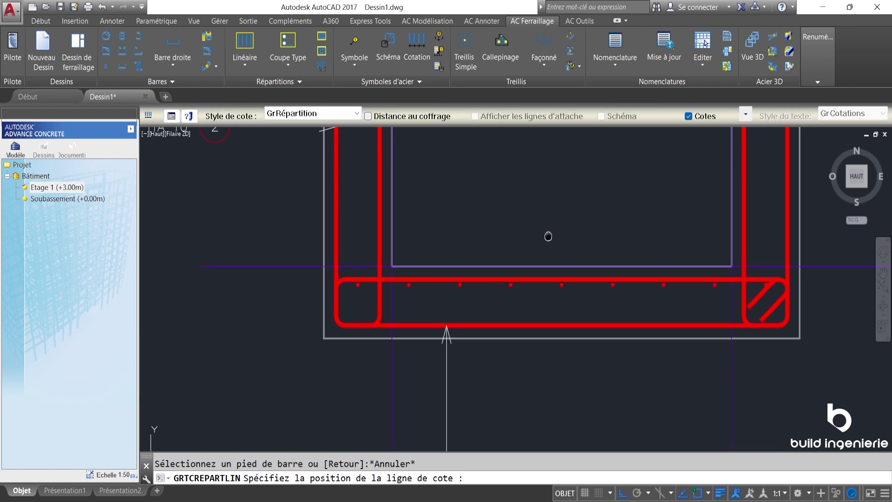
pyautogui.click(553, 278)
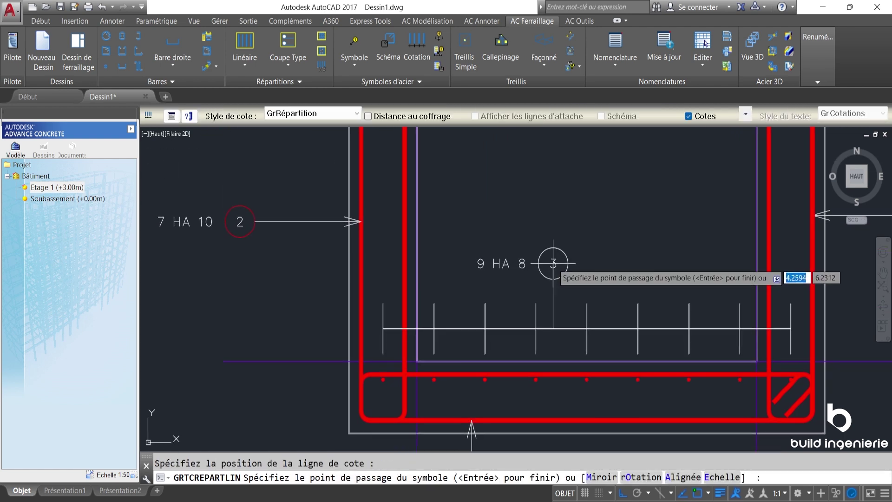
pyautogui.click(549, 310)
pyautogui.scroll(-5, 558, 217)
pyautogui.scroll(1, 558, 217)
pyautogui.scroll(2, 412, 200)
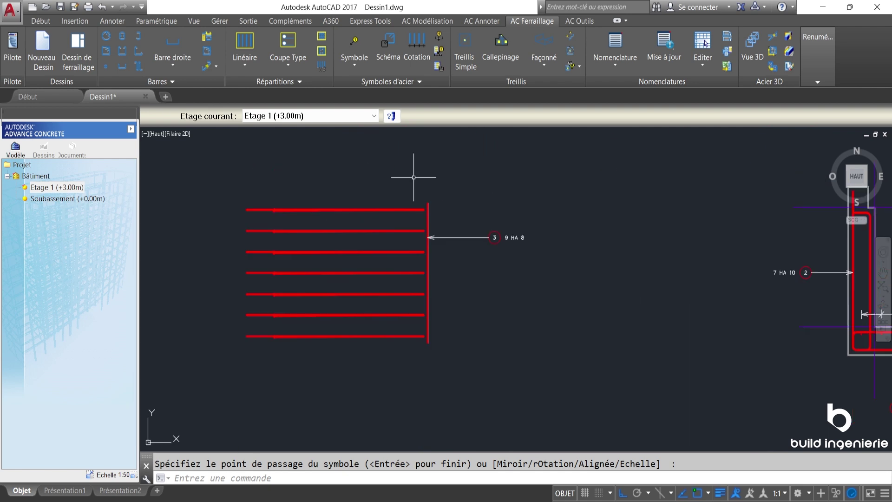
pyautogui.scroll(6, 499, 235)
# - Repeat the linear distribution for bar 3, setting its view direction and local cut line
pyautogui.press('Return')
pyautogui.press('Return')
pyautogui.click(555, 223)
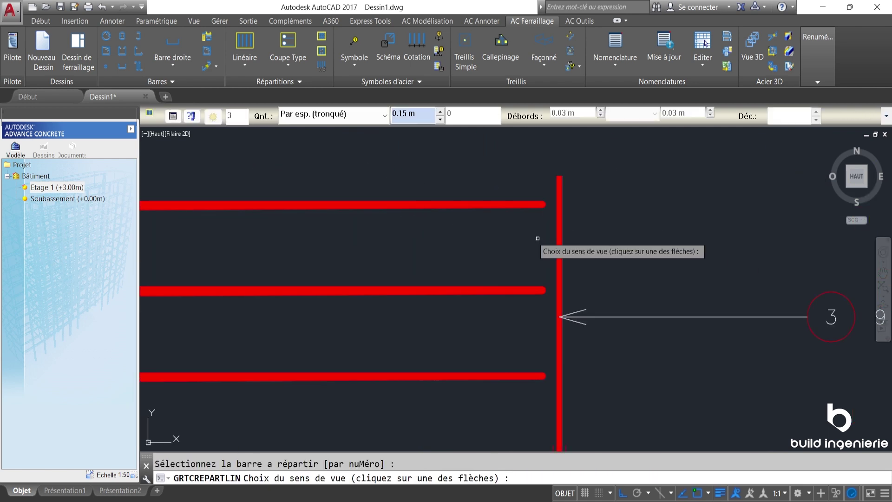
pyautogui.scroll(-6, 562, 208)
pyautogui.scroll(8, 552, 255)
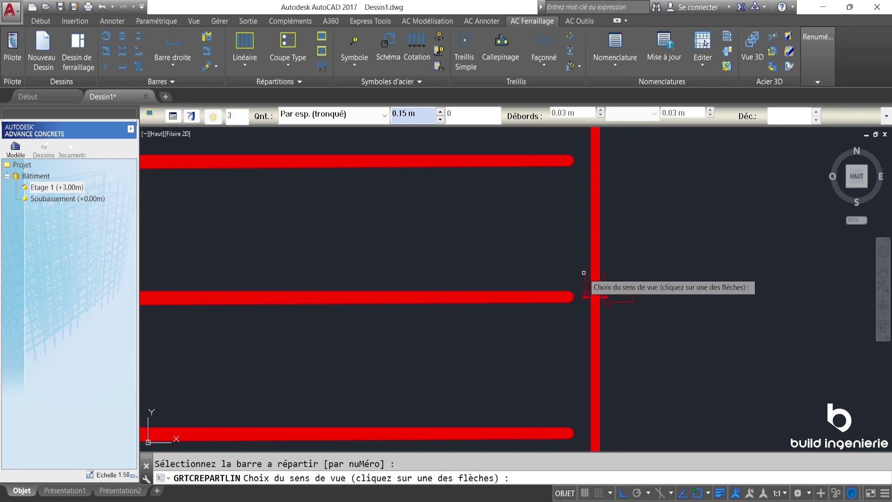
pyautogui.click(586, 292)
pyautogui.click(458, 239)
pyautogui.click(754, 239)
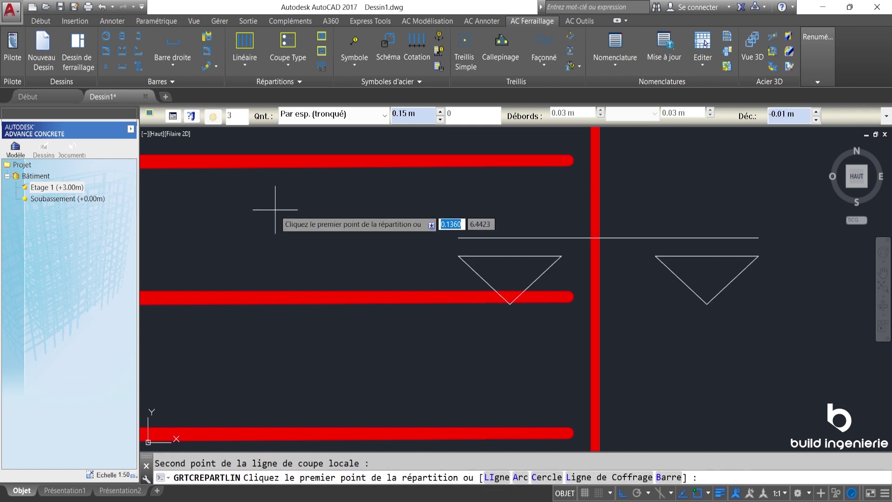
pyautogui.scroll(-10, 267, 205)
pyautogui.scroll(6, 579, 268)
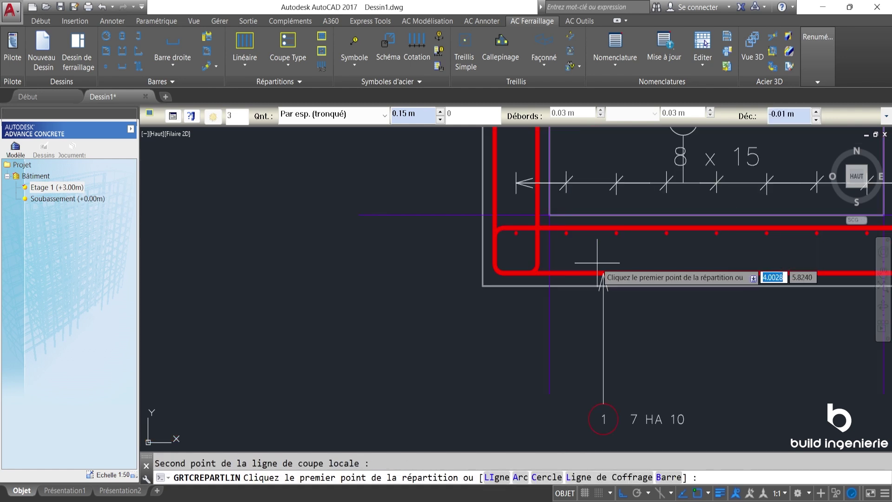
# - Distribute from the bar foot at the base corner and place the 8 x 15 dimension below the base
pyautogui.click(669, 477)
pyautogui.click(623, 273)
pyautogui.moveTo(651, 227); pyautogui.dragTo(506, 218, button='middle')
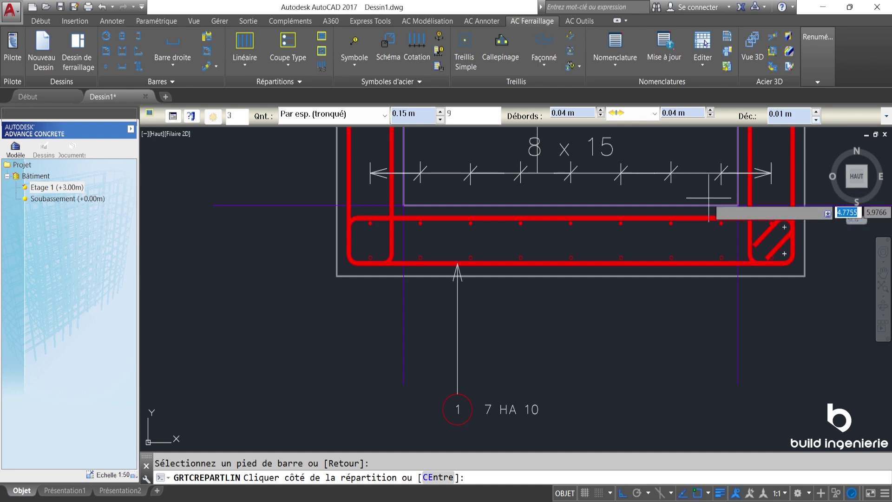
pyautogui.click(560, 312)
pyautogui.press('Escape')
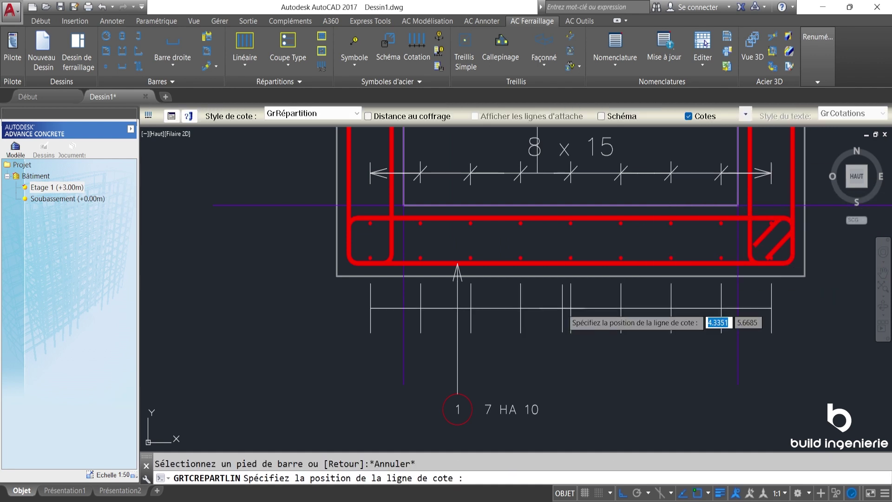
pyautogui.click(560, 311)
pyautogui.press('Return')
pyautogui.scroll(-3, 597, 395)
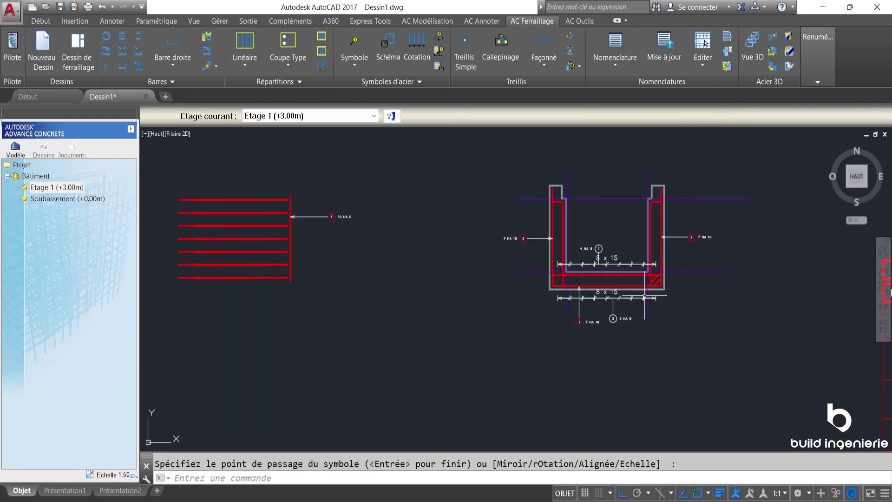
pyautogui.scroll(1, 448, 244)
pyautogui.scroll(3, 449, 234)
pyautogui.scroll(3, 449, 234)
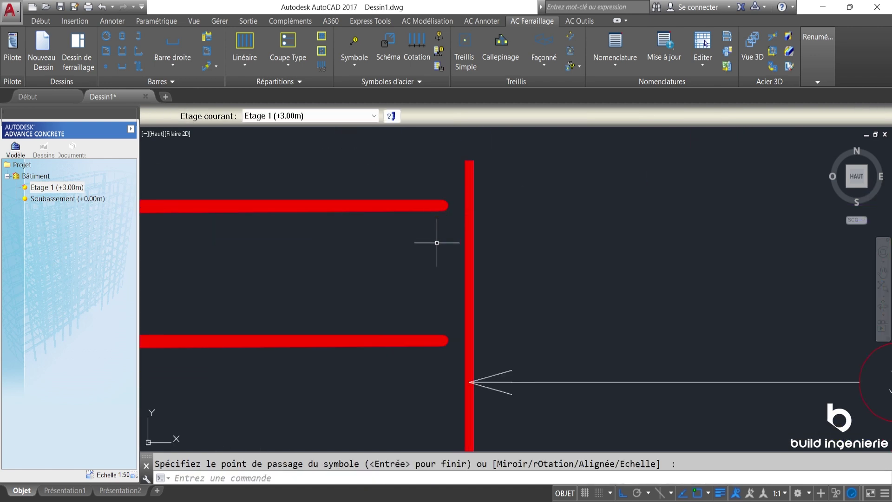
pyautogui.press('Return')
pyautogui.click(465, 243)
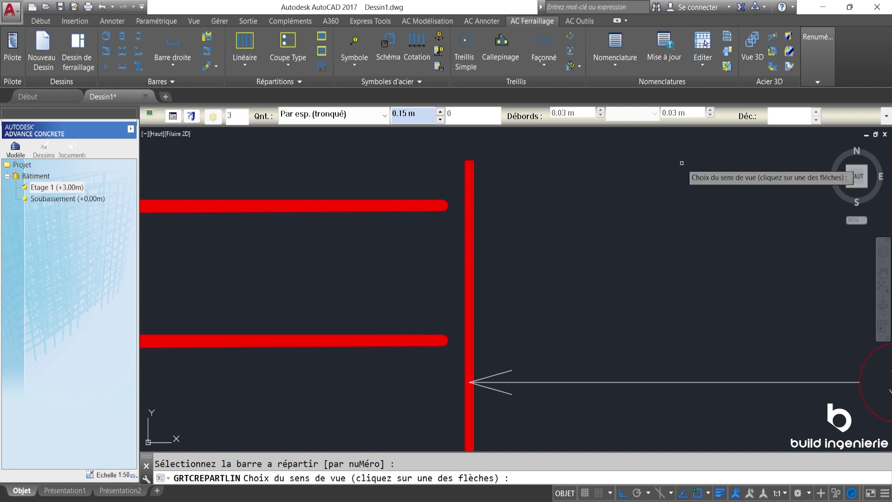
pyautogui.scroll(-3, 449, 256)
pyautogui.scroll(5, 448, 256)
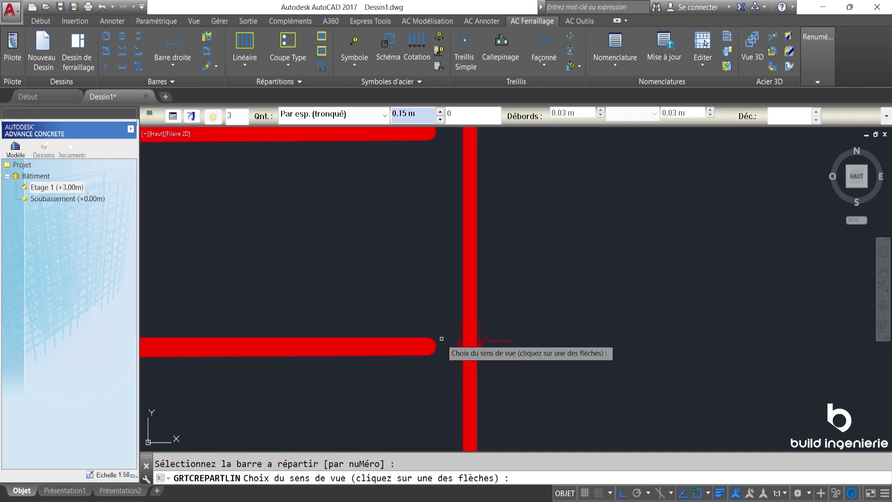
pyautogui.click(448, 319)
pyautogui.click(369, 249)
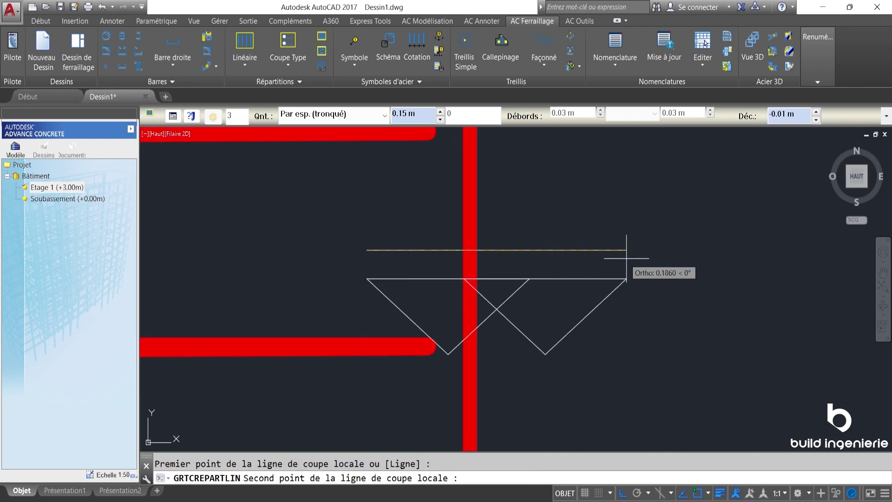
pyautogui.click(656, 249)
pyautogui.scroll(-3, 320, 278)
pyautogui.scroll(-5, 469, 284)
pyautogui.moveTo(470, 284); pyautogui.dragTo(168, 206, button='middle')
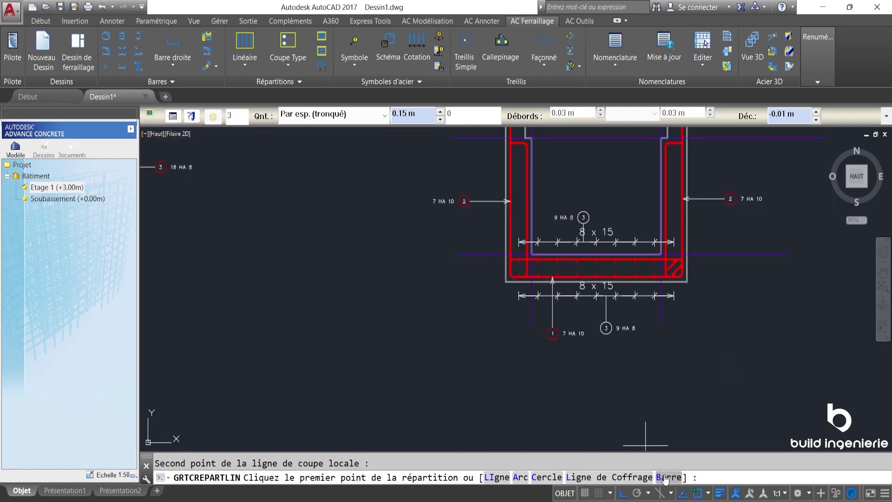
pyautogui.write('b')
pyautogui.press('Return')
pyautogui.scroll(3, 535, 223)
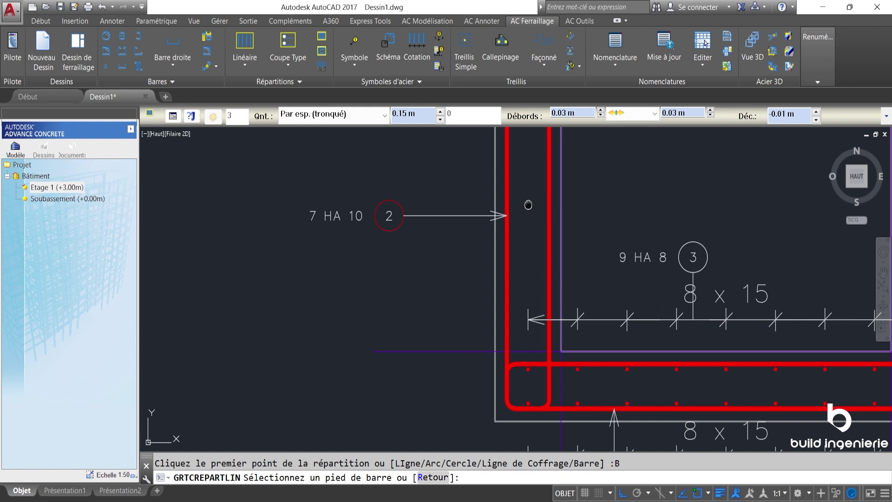
pyautogui.scroll(-1, 562, 259)
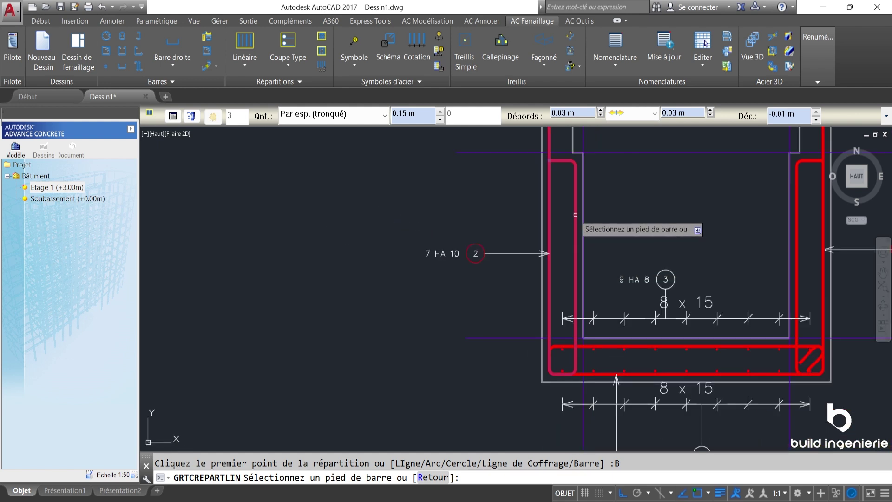
pyautogui.click(575, 214)
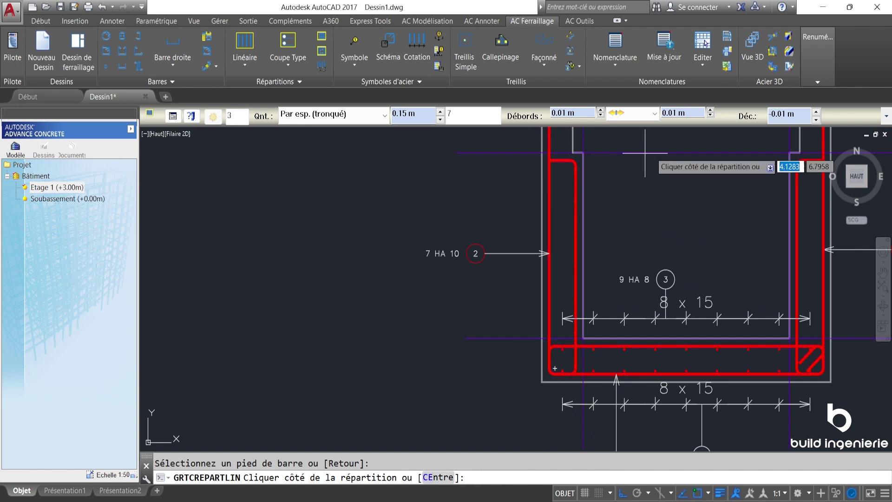
pyautogui.click(816, 120)
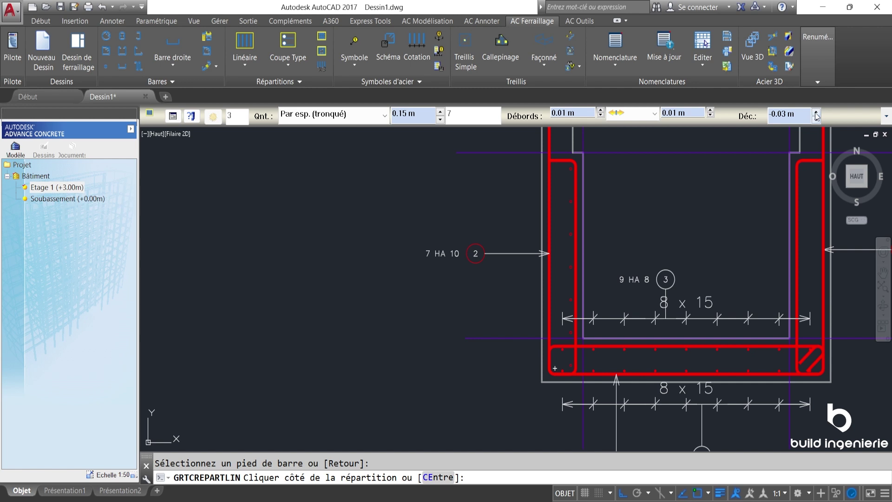
pyautogui.scroll(2, 553, 374)
pyautogui.scroll(3, 553, 371)
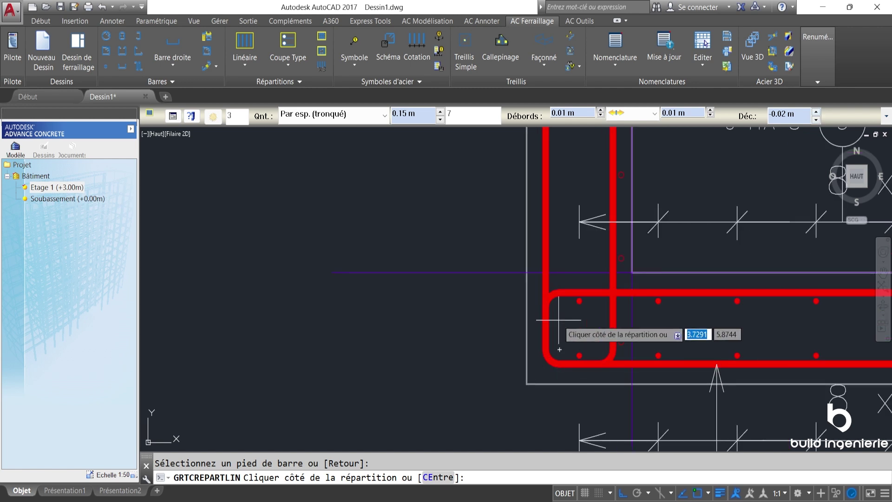
pyautogui.scroll(2, 609, 297)
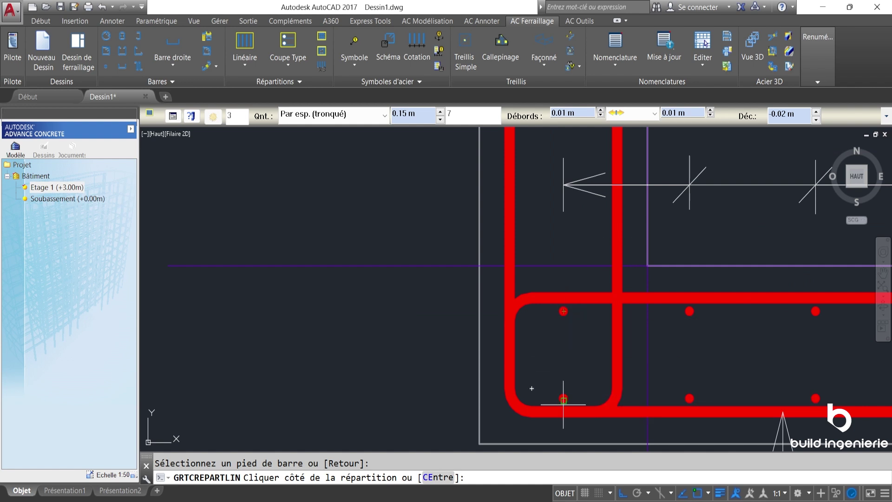
pyautogui.scroll(-5, 604, 356)
pyautogui.press('Escape')
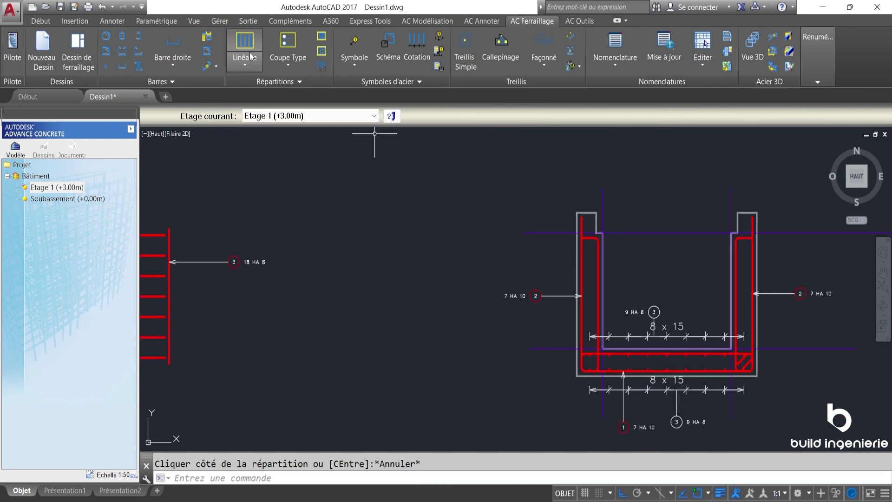
# - Start a linear distribution of the vertical bar 3, setting its view arrow and local cut line
pyautogui.click(245, 44)
pyautogui.moveTo(235, 261); pyautogui.dragTo(591, 225, button='middle')
pyautogui.scroll(6, 592, 225)
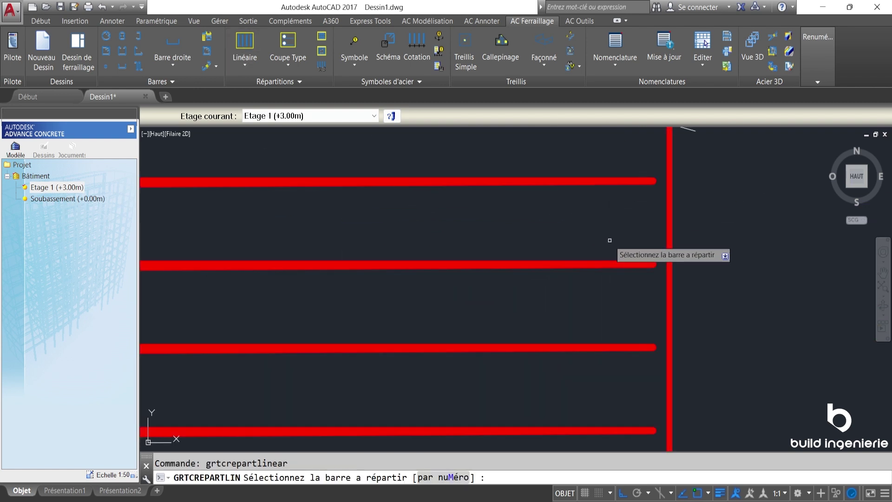
pyautogui.click(669, 230)
pyautogui.click(662, 246)
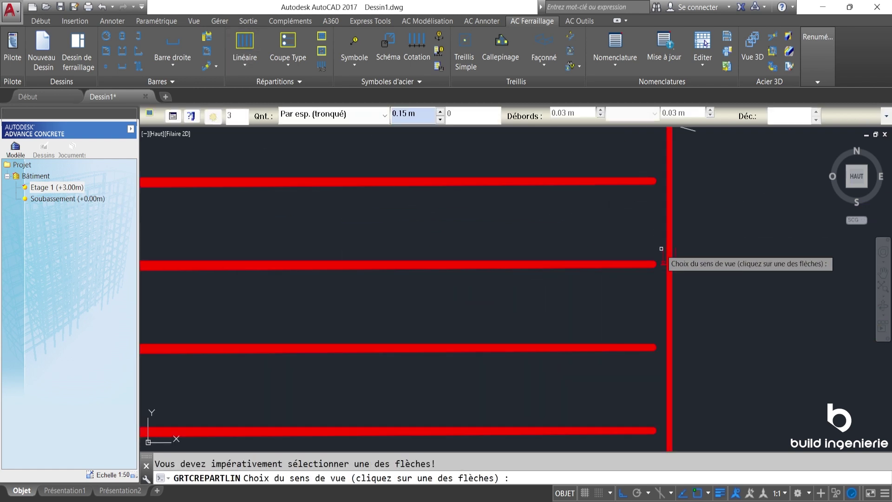
pyautogui.click(663, 259)
pyautogui.click(563, 223)
pyautogui.click(795, 224)
# - Set the distribution's two end points down the left wall, giving 6 bars at 0.15 m
pyautogui.scroll(-5, 372, 223)
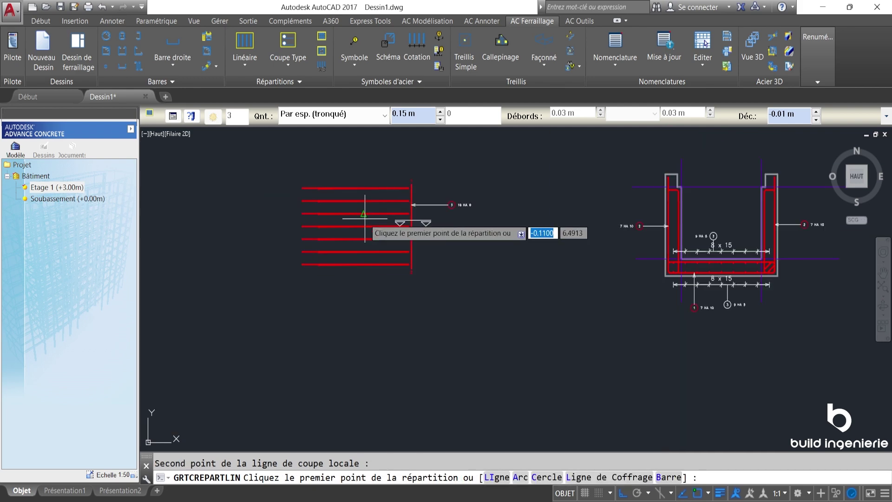
pyautogui.scroll(-2, 549, 262)
pyautogui.scroll(3, 548, 256)
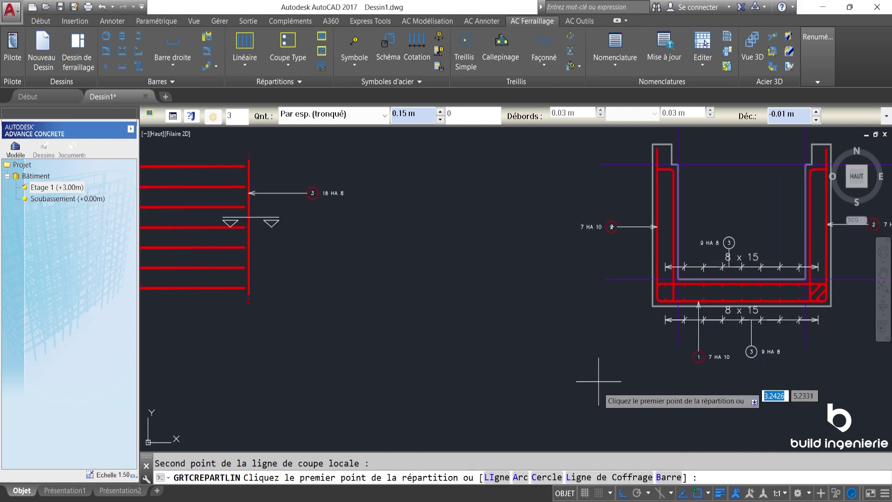
pyautogui.scroll(2, 681, 172)
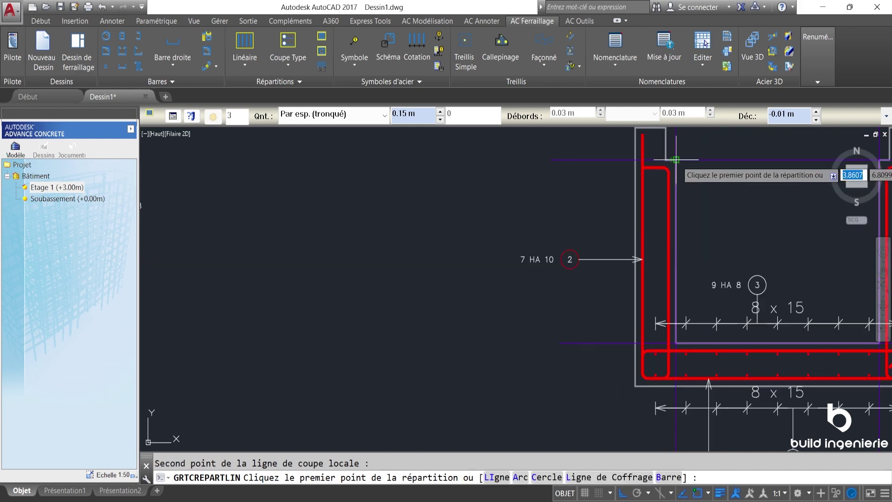
pyautogui.click(636, 160)
pyautogui.click(636, 343)
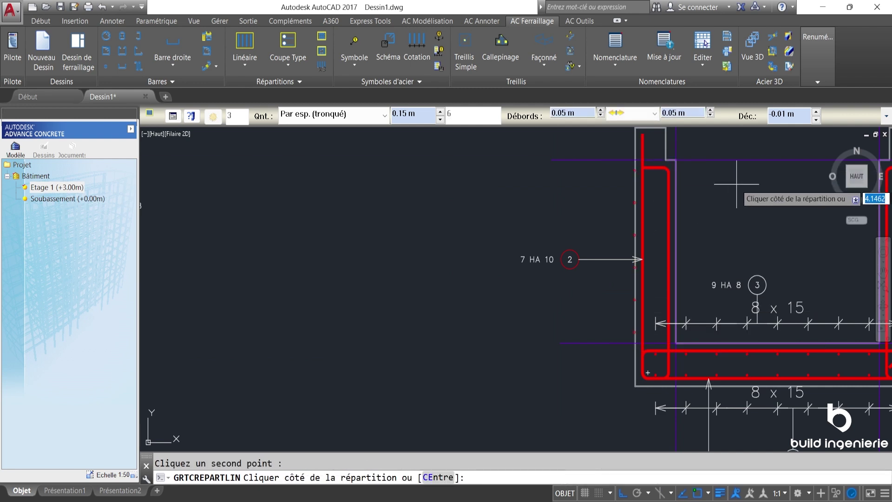
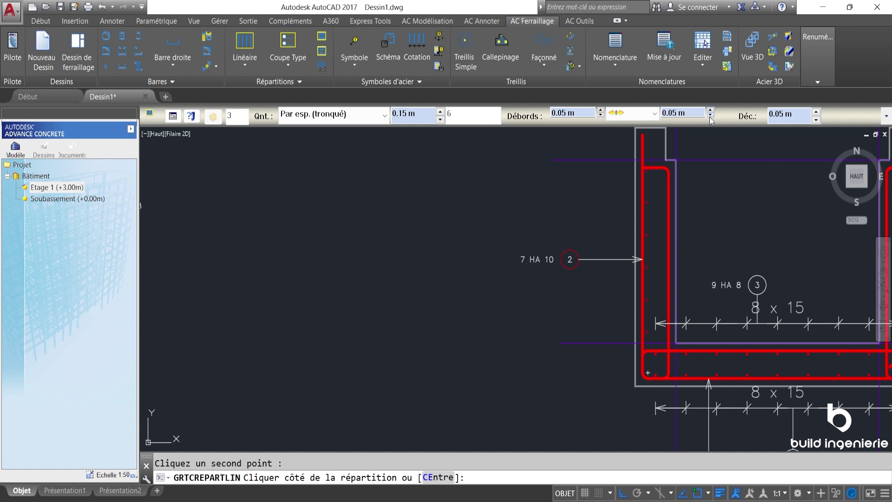
# - Finish the 5 x 15 left-wall distribution, placing its dimension line and the 6 HA 8 mark 3 label
pyautogui.click(633, 200)
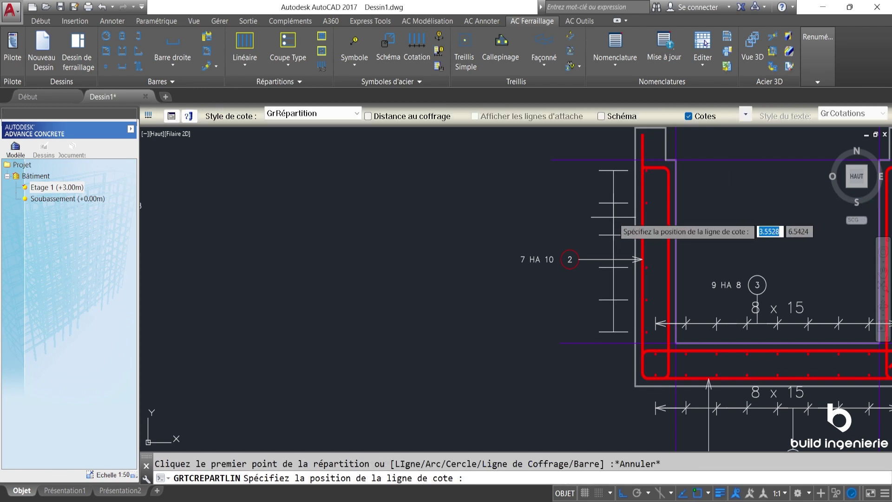
pyautogui.click(614, 217)
pyautogui.click(614, 201)
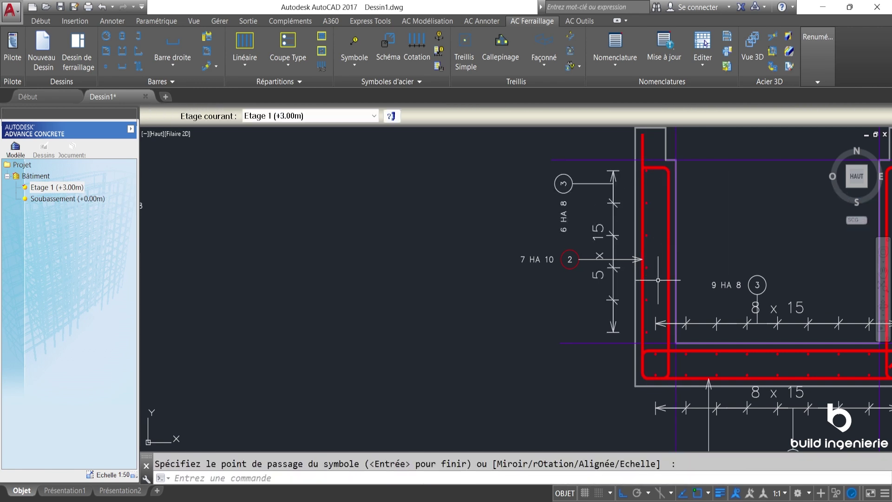
pyautogui.scroll(2, 656, 316)
# - Adjust the left-wall distribution's Débords end overhang to 0.06 m with the spinner arrows
pyautogui.press('Escape')
pyautogui.click(641, 240)
pyautogui.moveTo(657, 260); pyautogui.dragTo(637, 275, button='middle')
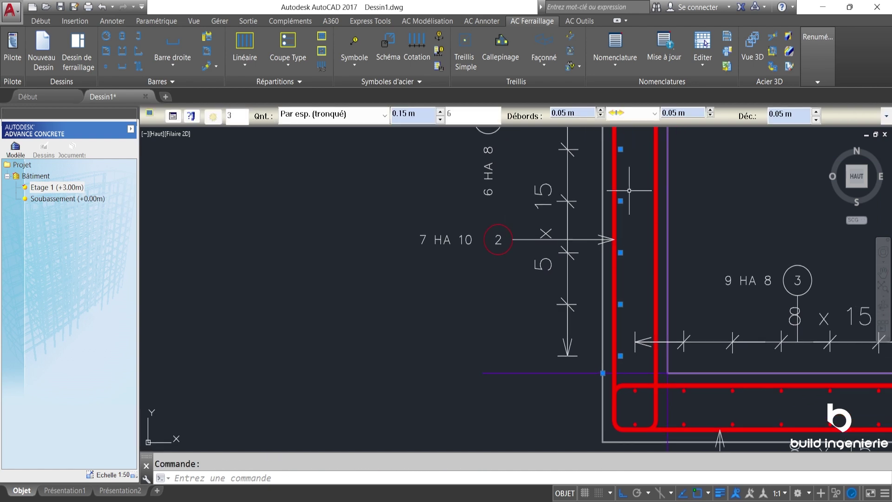
pyautogui.click(601, 117)
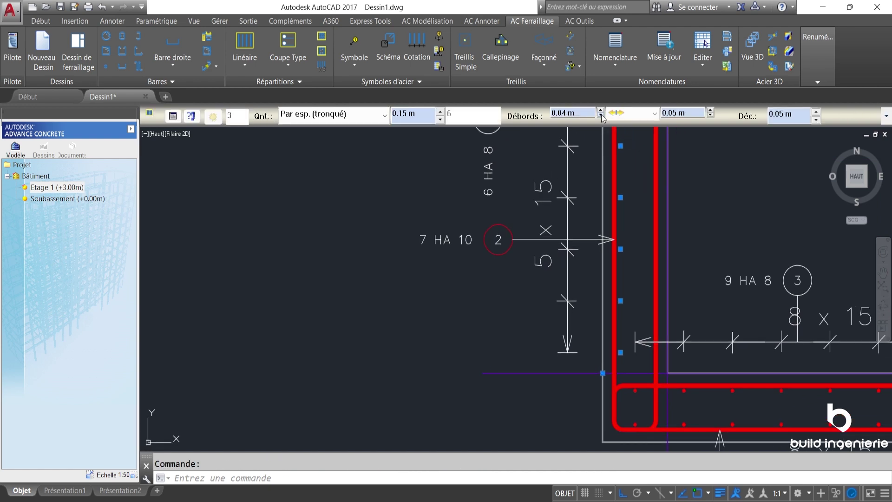
pyautogui.click(601, 110)
pyautogui.click(601, 110)
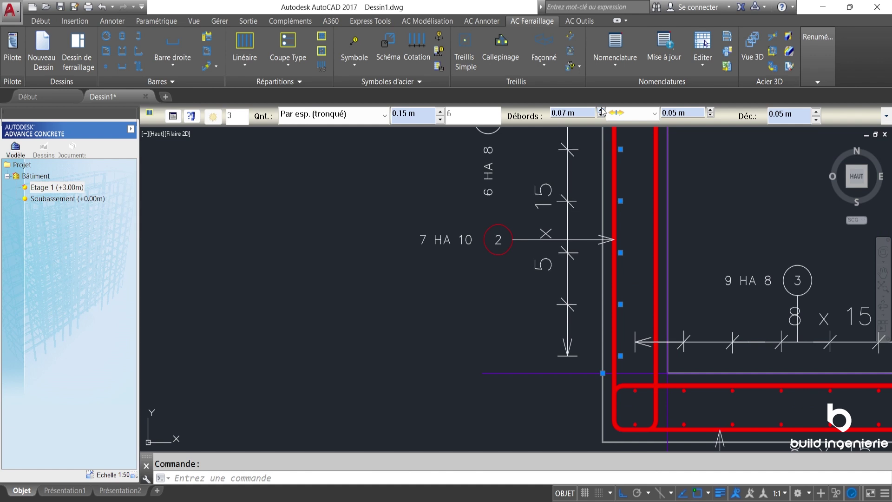
pyautogui.click(601, 117)
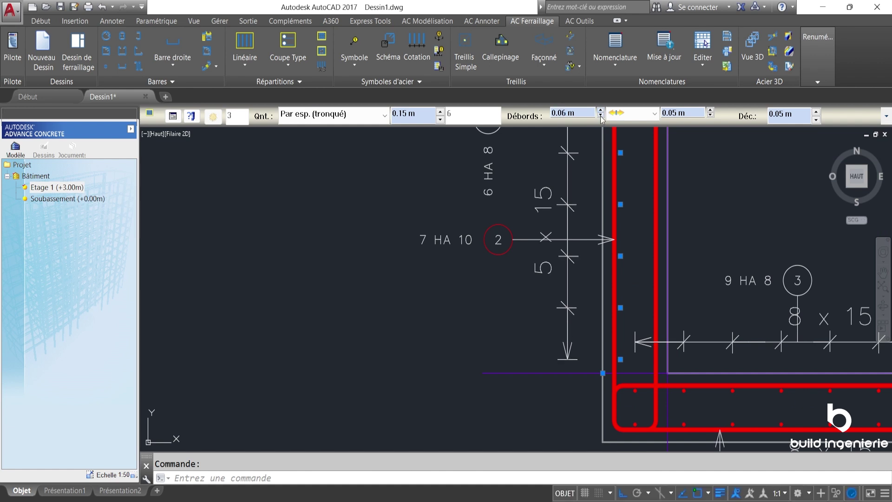
pyautogui.press('Escape')
pyautogui.scroll(-2, 674, 234)
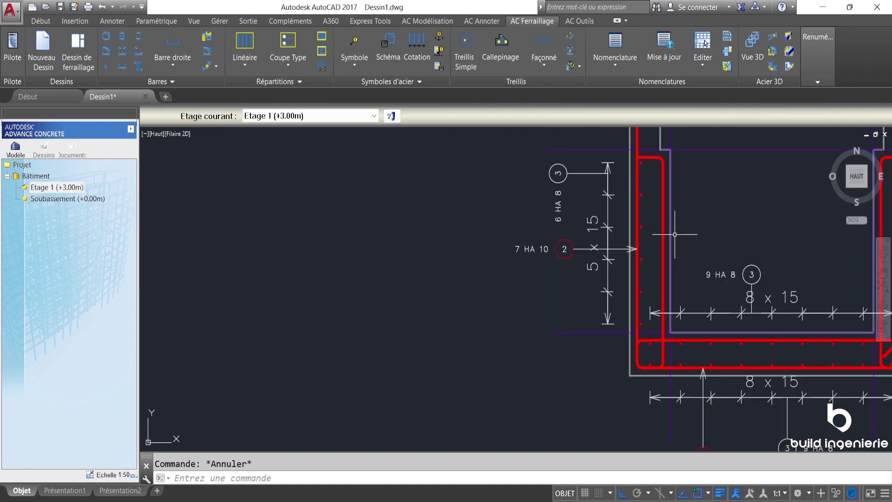
pyautogui.moveTo(664, 266); pyautogui.dragTo(592, 296, button='middle')
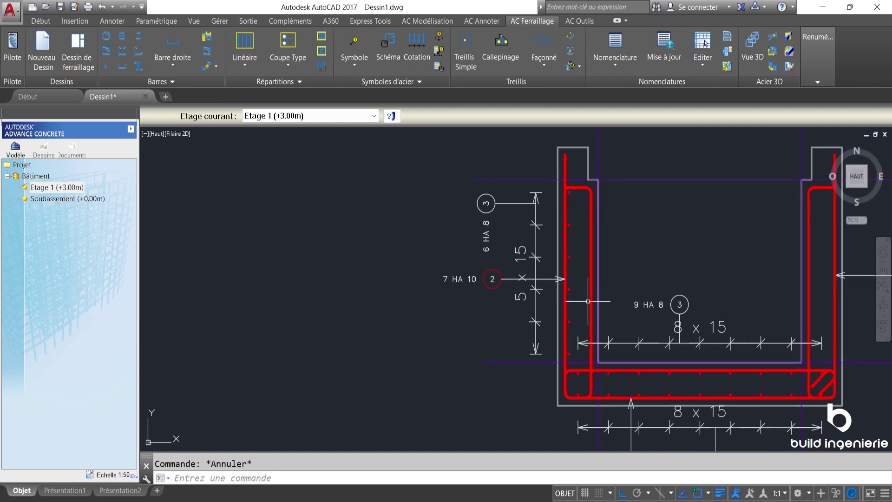
# - Stretch the left-wall distribution's top grip upward so it holds 7 HA 8 bars
pyautogui.click(569, 224)
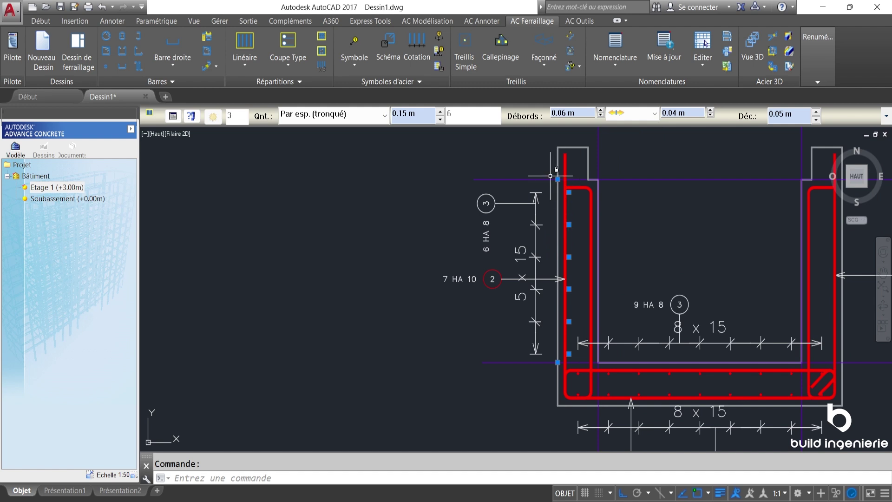
pyautogui.click(558, 179)
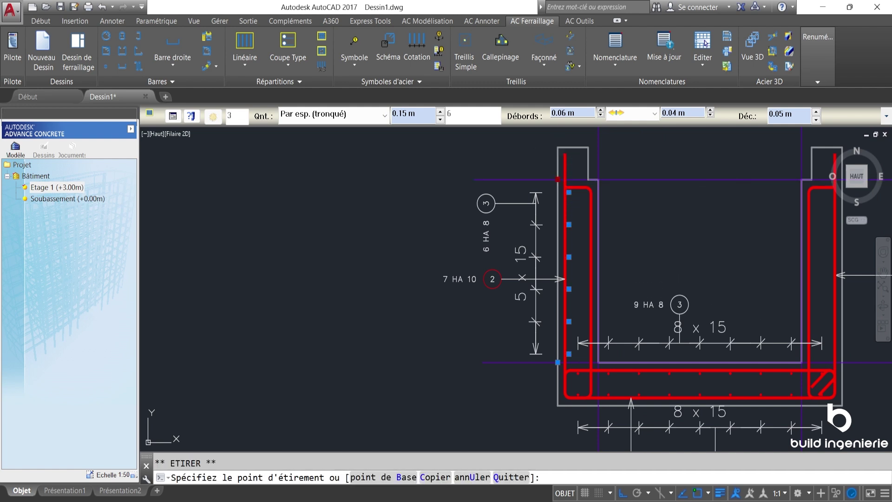
pyautogui.click(568, 169)
pyautogui.press('Escape')
# - Set the left HA 10 bar's Extrémité 1 to a Crosse 135° hook for all bars of its mark
pyautogui.click(562, 178)
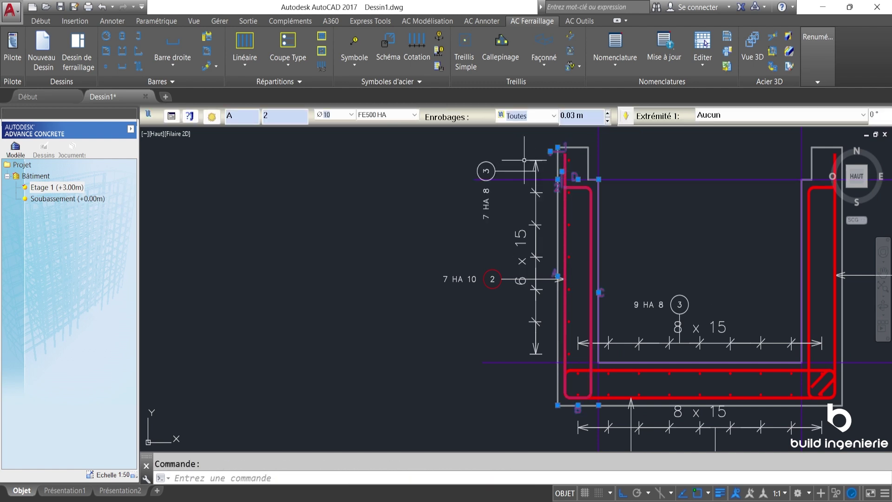
pyautogui.scroll(5, 575, 142)
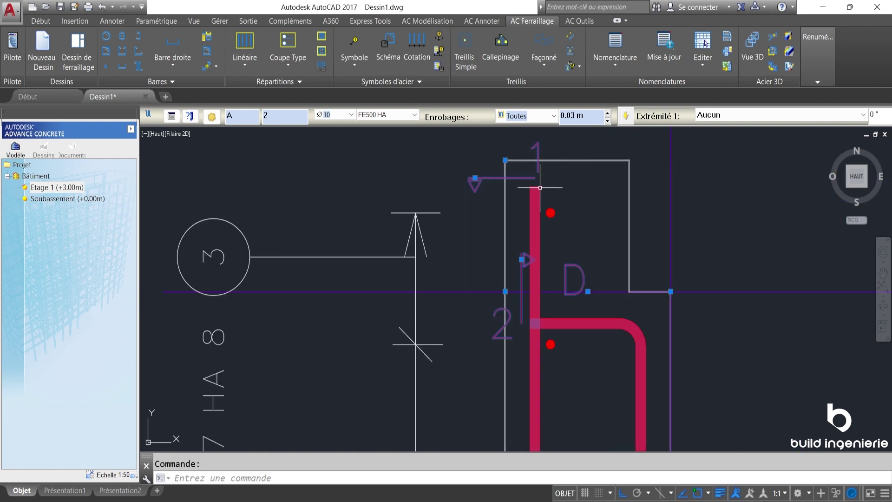
pyautogui.click(782, 114)
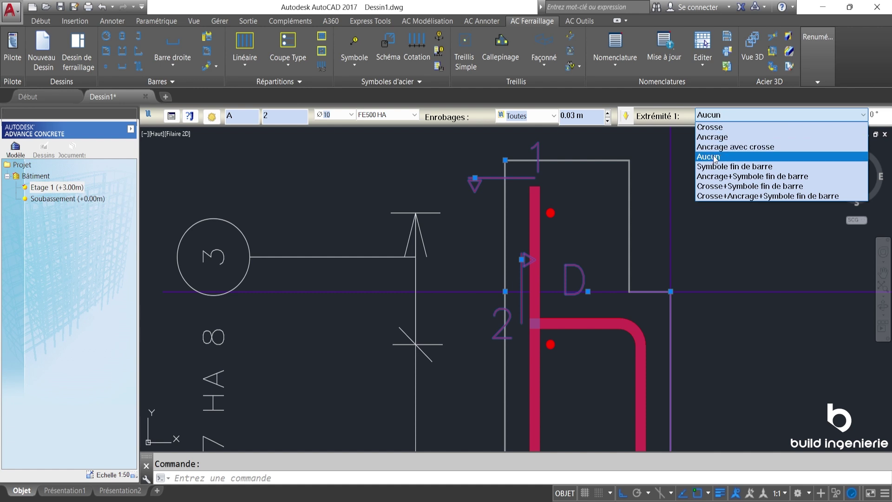
pyautogui.click(723, 128)
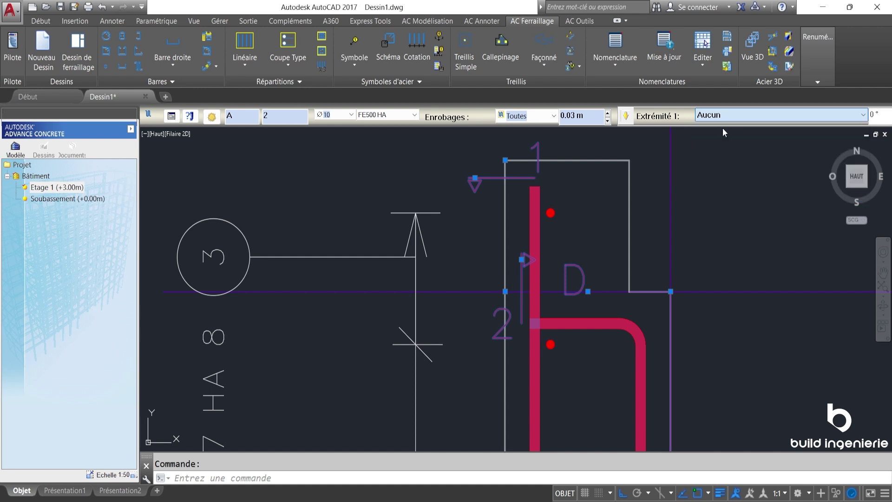
pyautogui.click(418, 294)
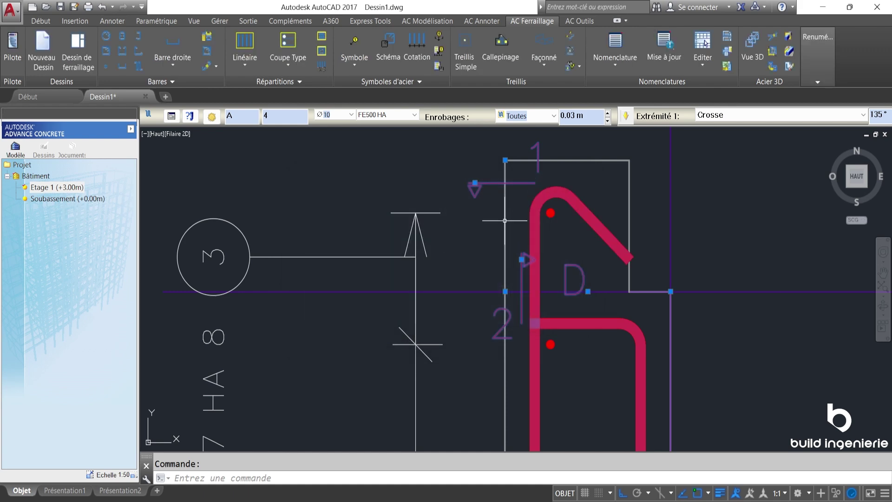
pyautogui.scroll(-5, 511, 279)
pyautogui.scroll(5, 631, 209)
pyautogui.scroll(-5, 632, 209)
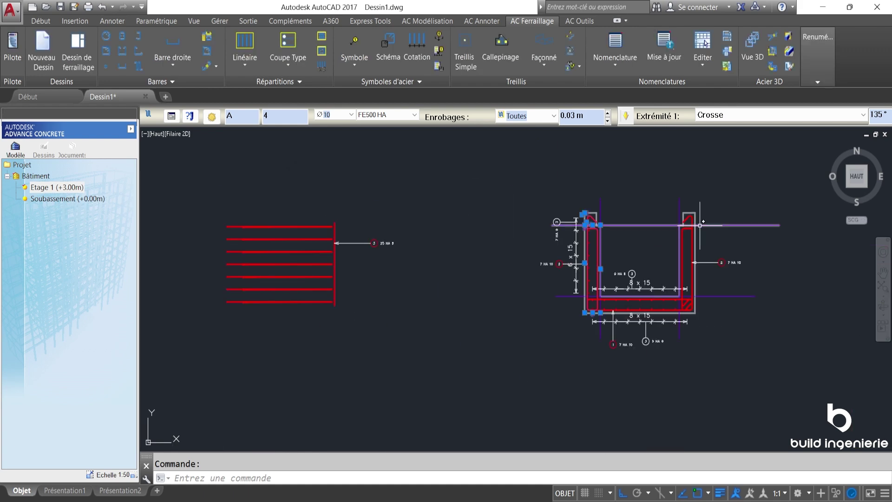
pyautogui.scroll(3, 790, 223)
pyautogui.scroll(2, 809, 218)
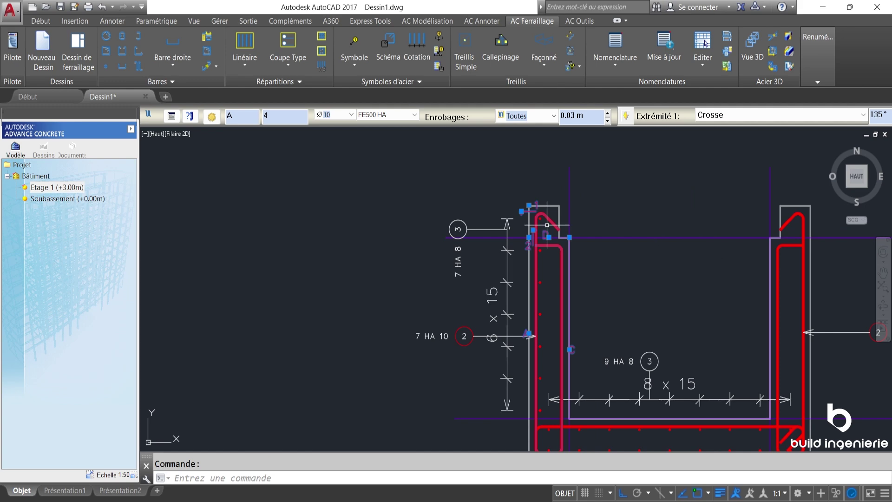
pyautogui.scroll(4, 547, 225)
pyautogui.click(552, 220)
pyautogui.press('Escape')
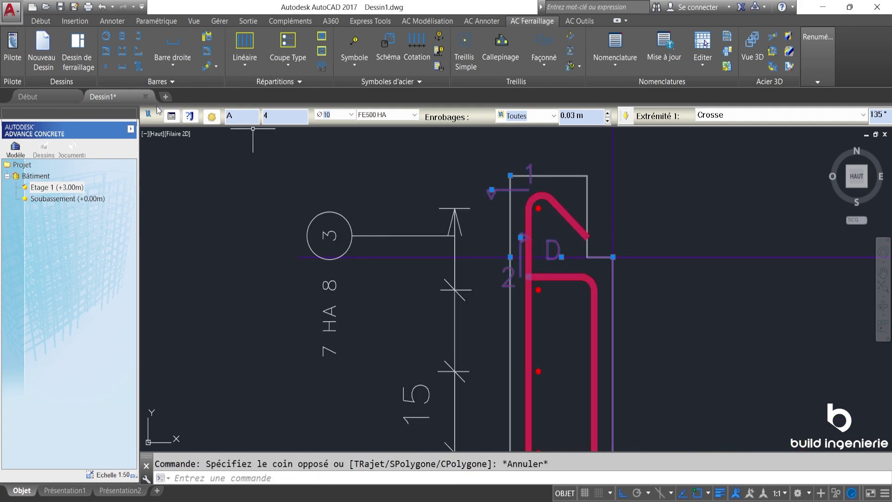
# - Set the 10 Ø hook length in Propriétés and apply it to both mark 2 HA 10 wall bars
pyautogui.click(171, 117)
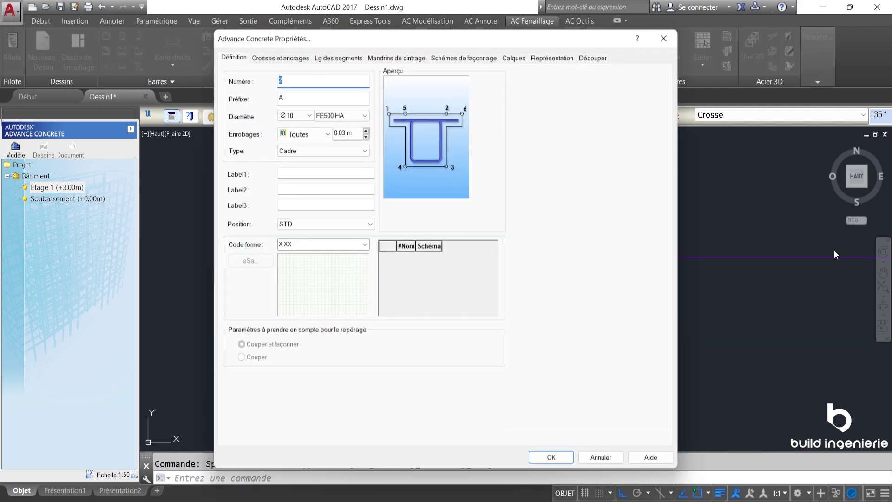
pyautogui.click(338, 57)
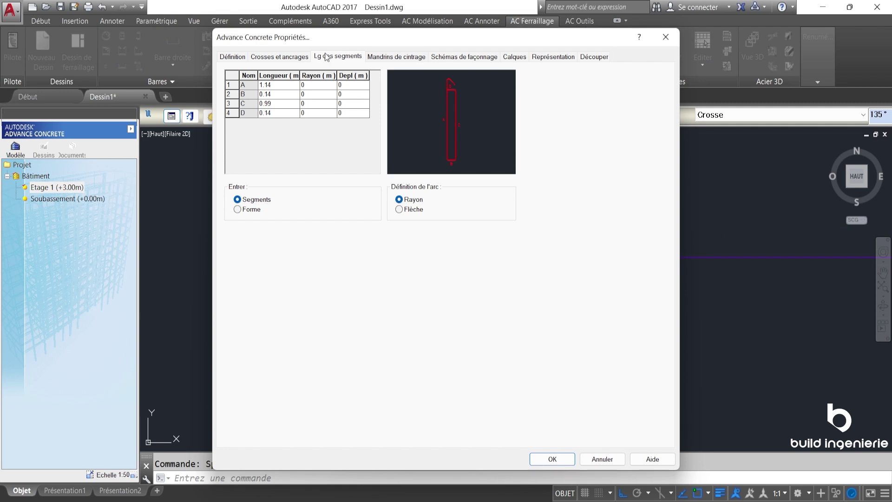
pyautogui.click(292, 57)
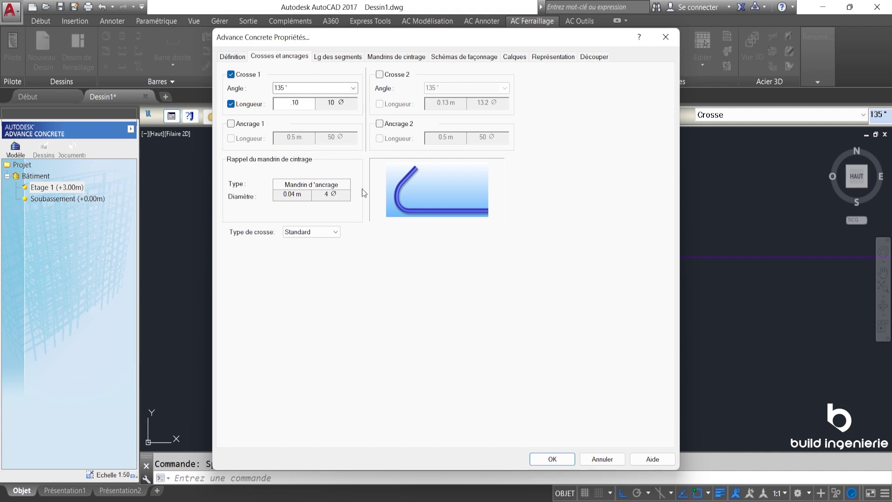
pyautogui.click(552, 459)
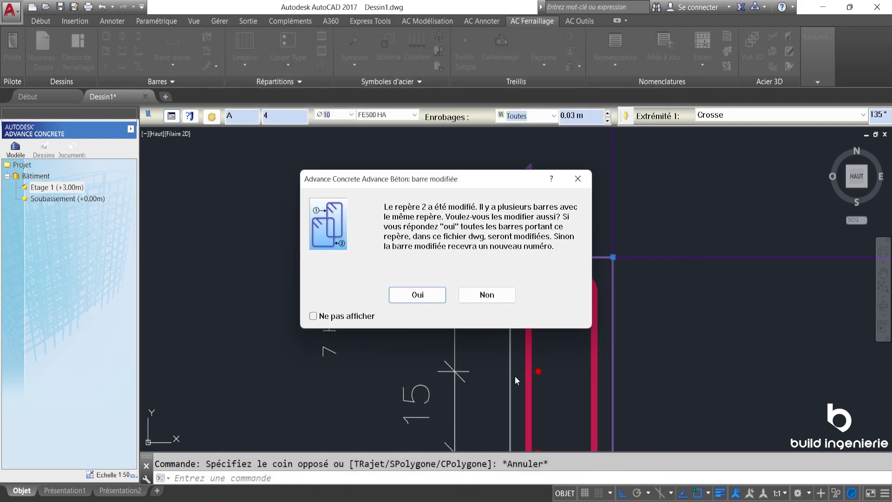
pyautogui.click(418, 293)
pyautogui.scroll(-3, 534, 288)
pyautogui.scroll(3, 654, 279)
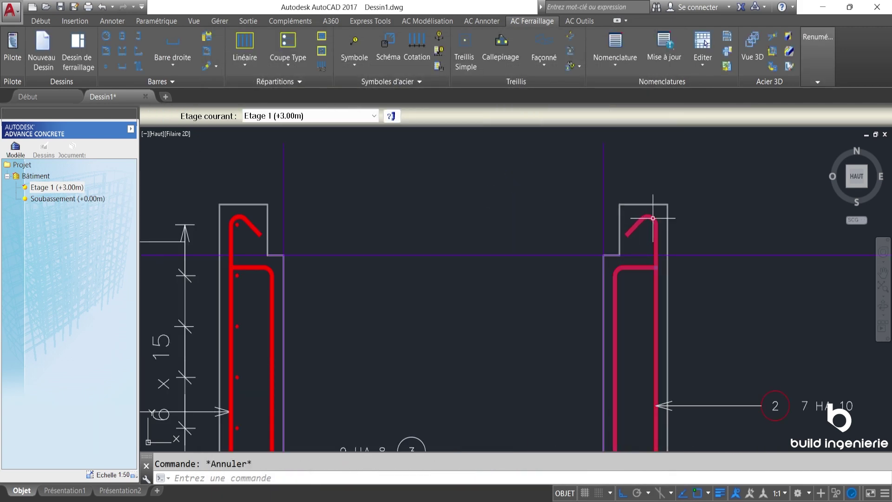
pyautogui.scroll(-4, 653, 218)
pyautogui.scroll(2, 686, 233)
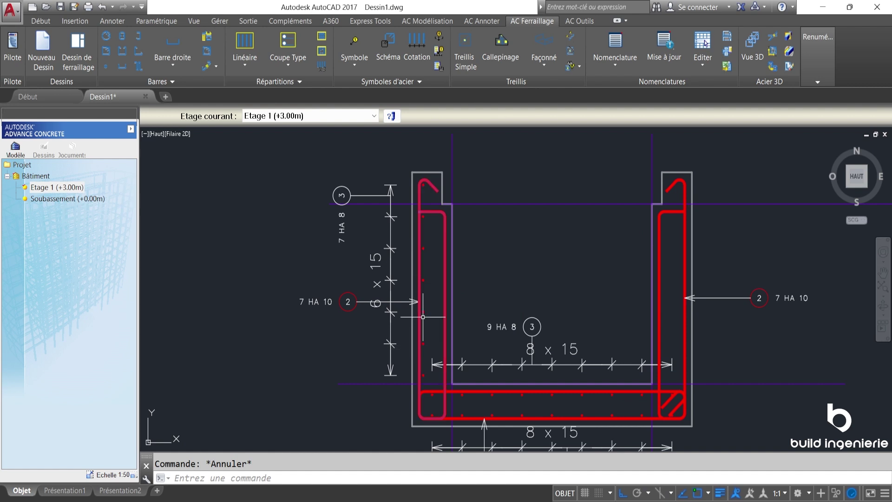
pyautogui.scroll(-3, 558, 293)
pyautogui.scroll(3, 446, 213)
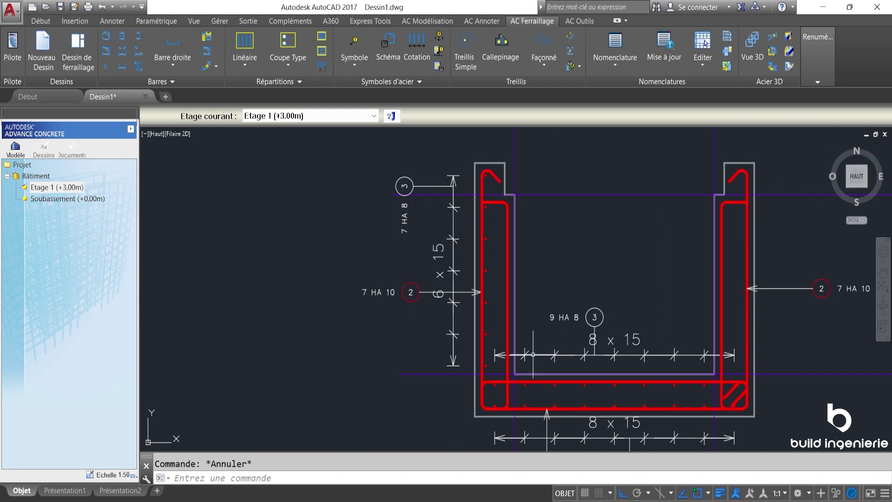
pyautogui.scroll(3, 552, 403)
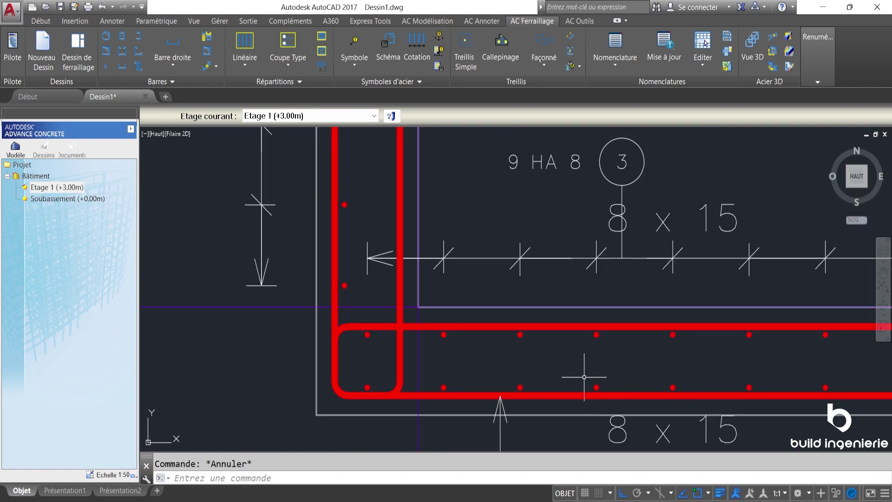
pyautogui.scroll(-3, 584, 377)
pyautogui.scroll(3, 507, 204)
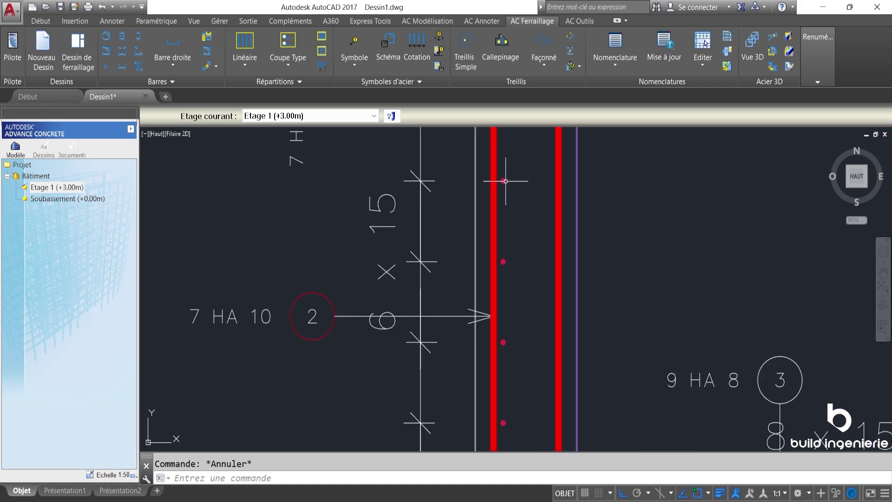
pyautogui.scroll(-3, 506, 181)
pyautogui.moveTo(494, 183); pyautogui.dragTo(523, 224, button='middle')
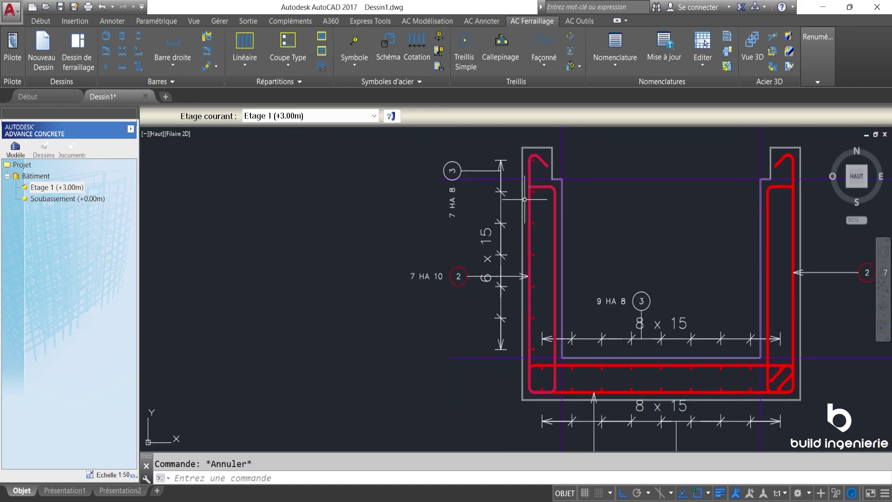
# - Update the Nomenclature des barres table with Maj so bar 3 counts 25 HA 8
pyautogui.scroll(-3, 529, 226)
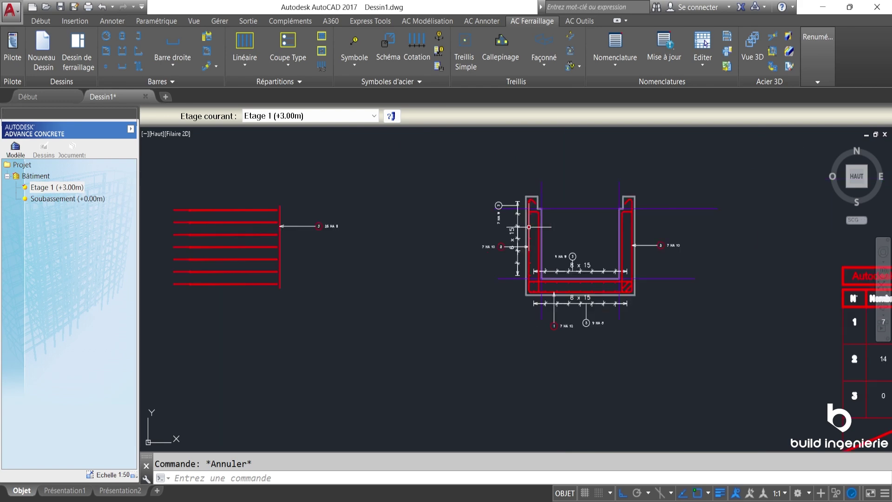
pyautogui.scroll(-3, 578, 249)
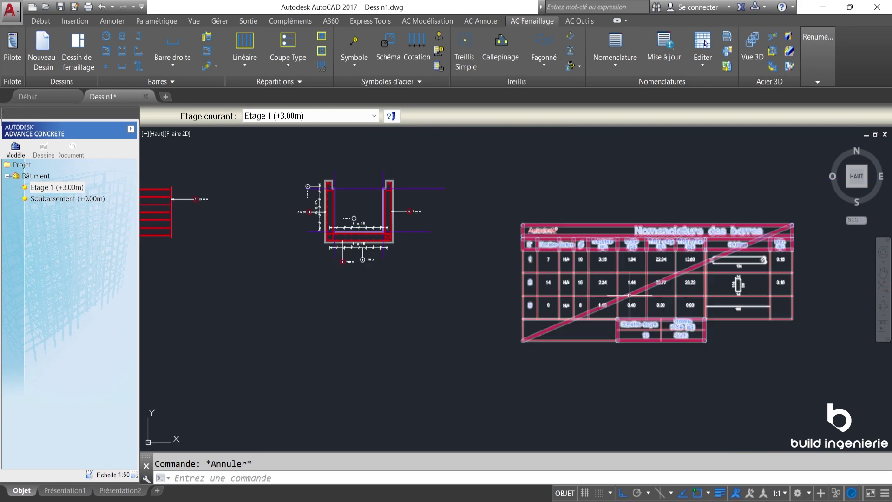
pyautogui.click(688, 339)
pyautogui.click(607, 219)
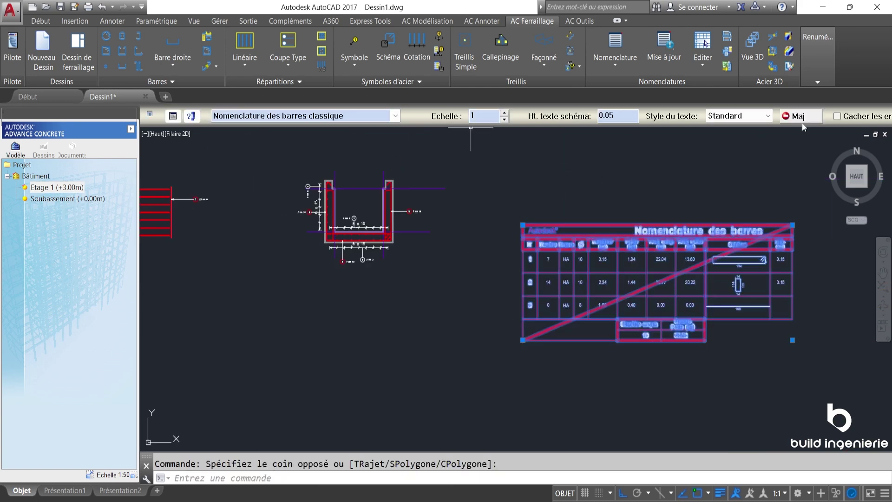
pyautogui.press('Escape')
# - Zoom and pan to inspect the updated schedule and section, checking the upper 9 HA 8 distribution dimension
pyautogui.scroll(5, 545, 301)
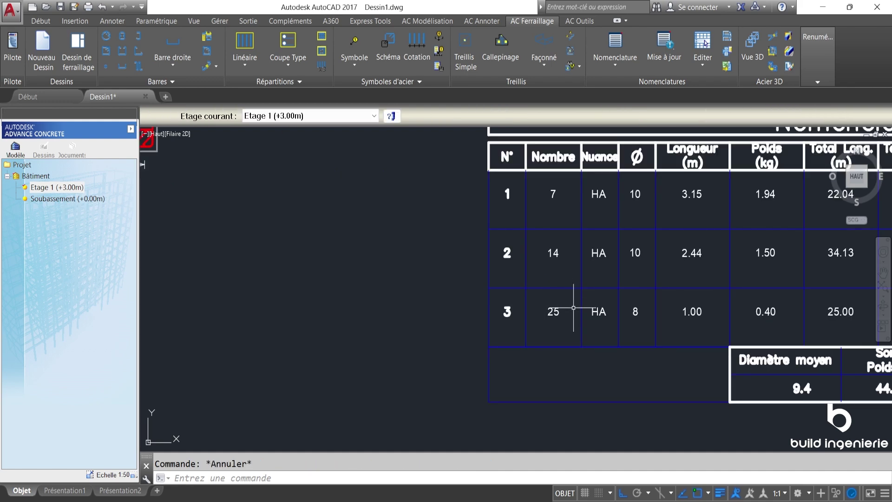
pyautogui.scroll(-5, 546, 301)
pyautogui.scroll(4, 390, 212)
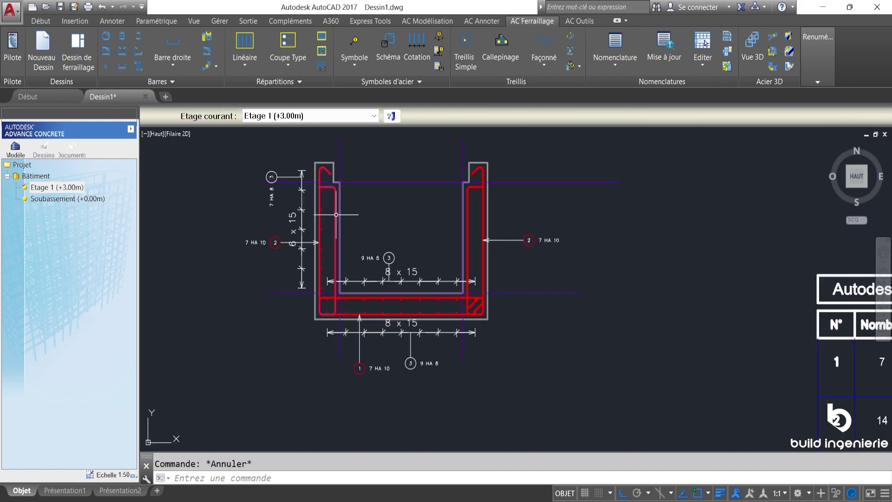
pyautogui.scroll(-3, 592, 357)
pyautogui.scroll(-2, 399, 283)
pyautogui.scroll(-2, 215, 199)
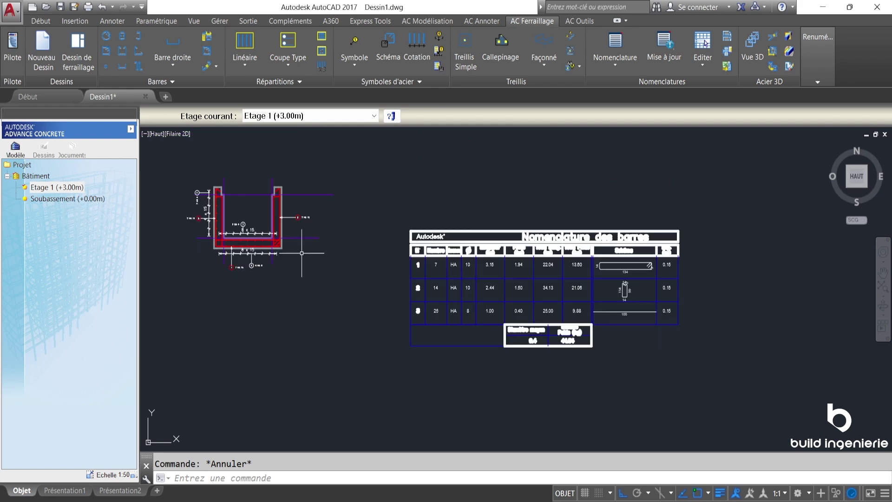
pyautogui.scroll(4, 602, 321)
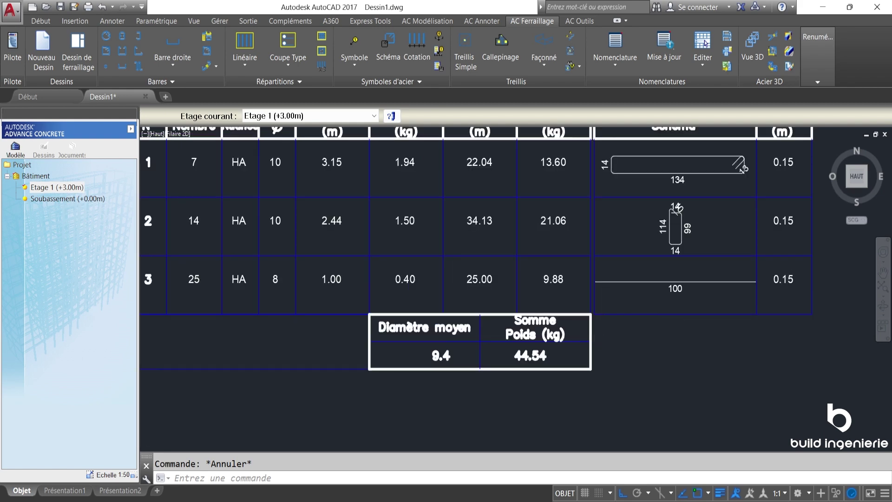
pyautogui.scroll(-3, 464, 285)
pyautogui.scroll(1, 581, 279)
pyautogui.scroll(-1, 581, 279)
pyautogui.moveTo(570, 283); pyautogui.dragTo(567, 292, button='middle')
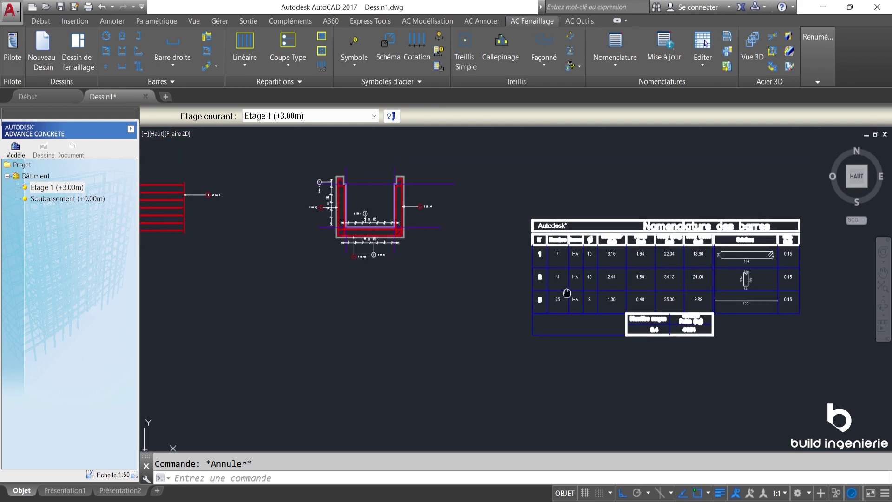
pyautogui.scroll(1, 329, 238)
pyautogui.scroll(3, 395, 239)
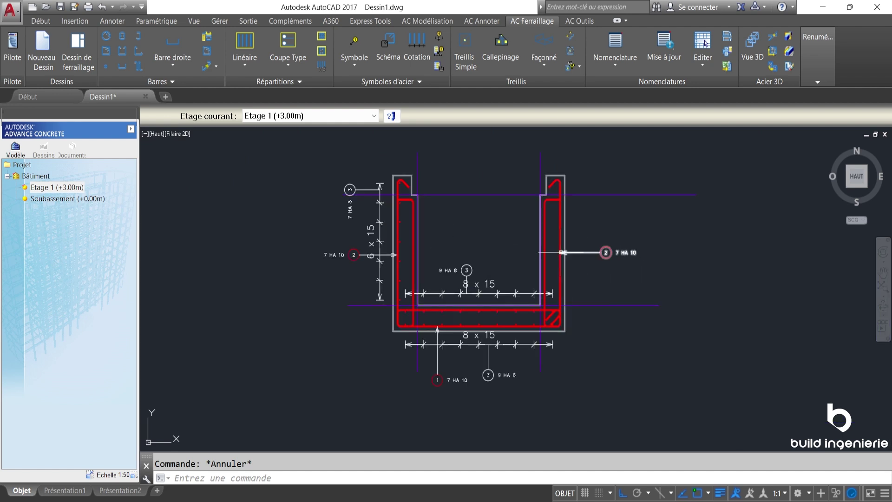
pyautogui.moveTo(480, 264); pyautogui.dragTo(567, 282, button='middle')
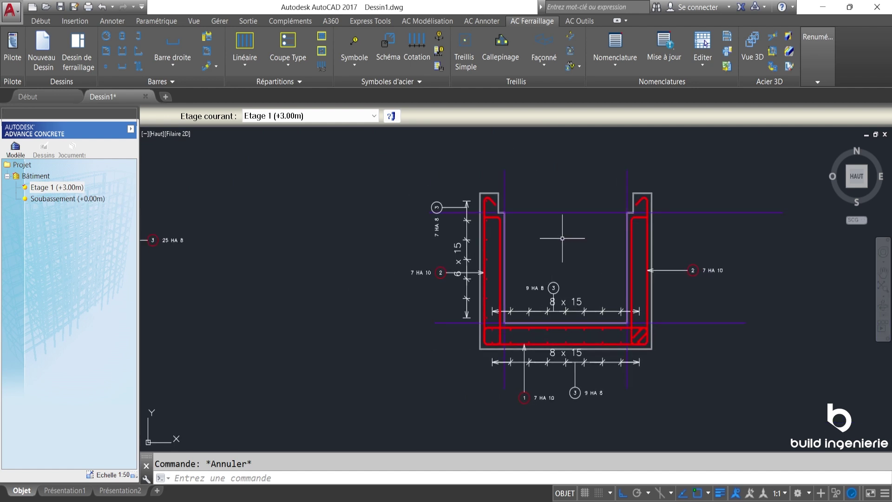
pyautogui.click(574, 309)
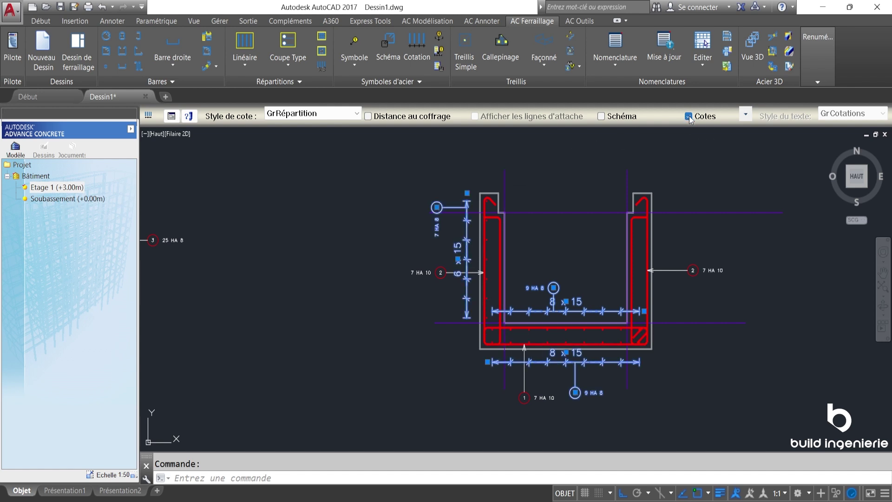
pyautogui.press('Escape')
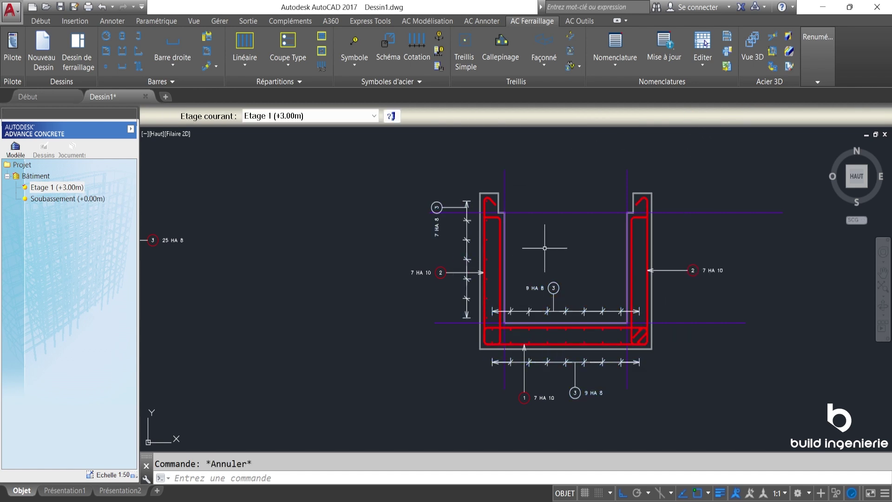
# - On Présentation1, stretch the viewport's top-right and bottom-left corners outward
pyautogui.click(66, 491)
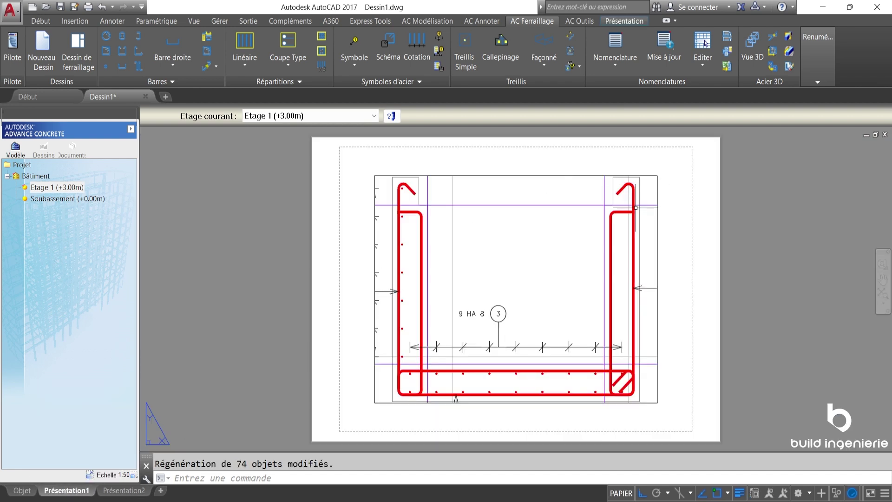
pyautogui.click(593, 175)
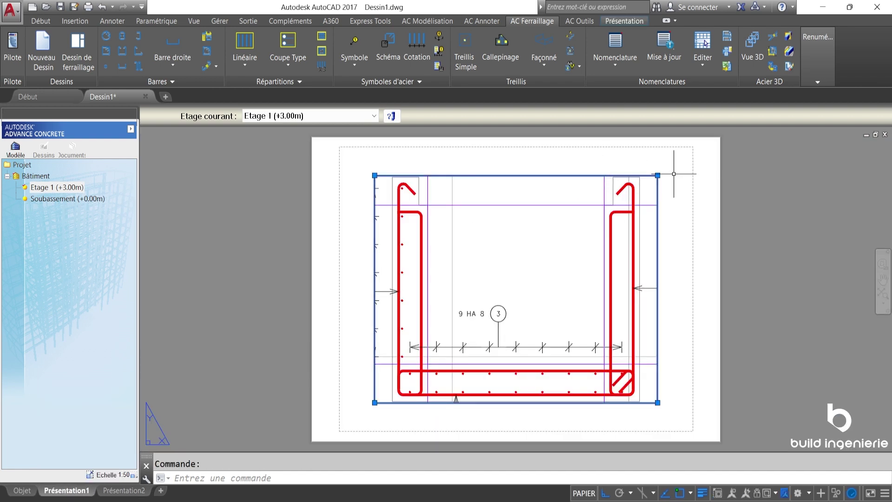
pyautogui.click(658, 175)
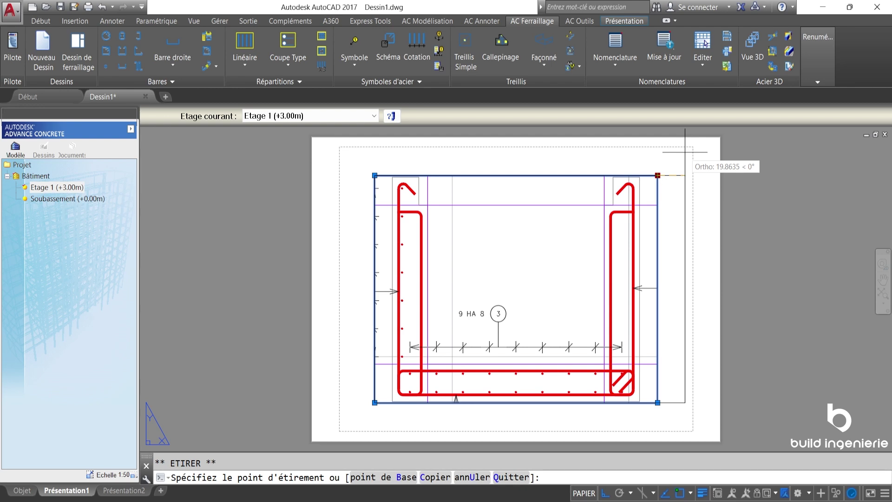
pyautogui.press('F8')
pyautogui.click(688, 148)
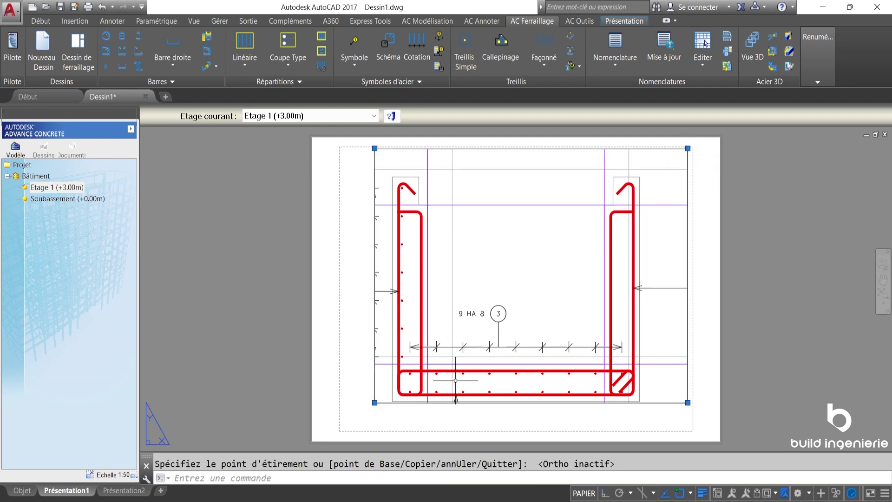
pyautogui.click(375, 403)
pyautogui.click(341, 427)
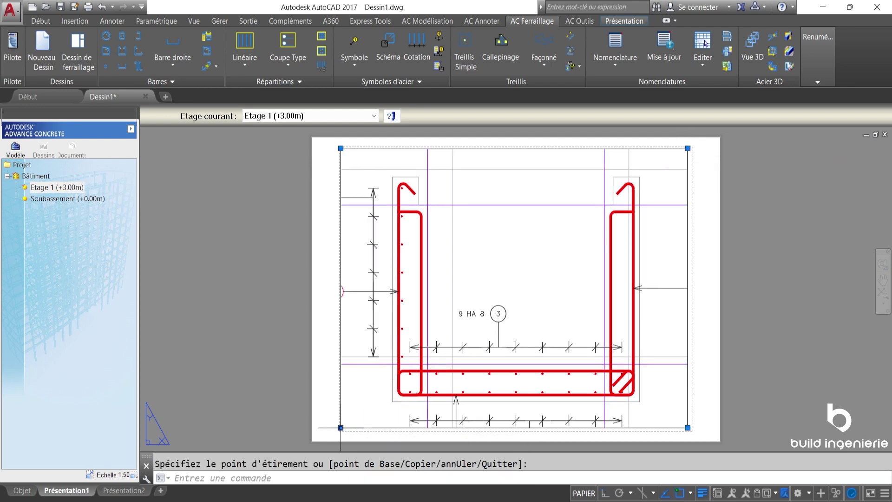
pyautogui.press('Escape')
# - Zoom out inside the viewport so the whole U-section fits, then return to the sheet
pyautogui.click(508, 279)
pyautogui.scroll(-3, 503, 286)
pyautogui.doubleClick(502, 286)
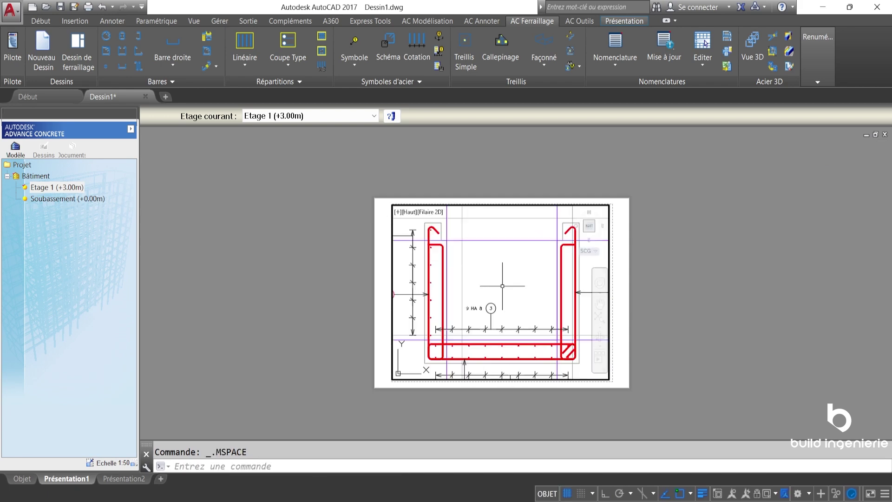
pyautogui.scroll(-2, 503, 286)
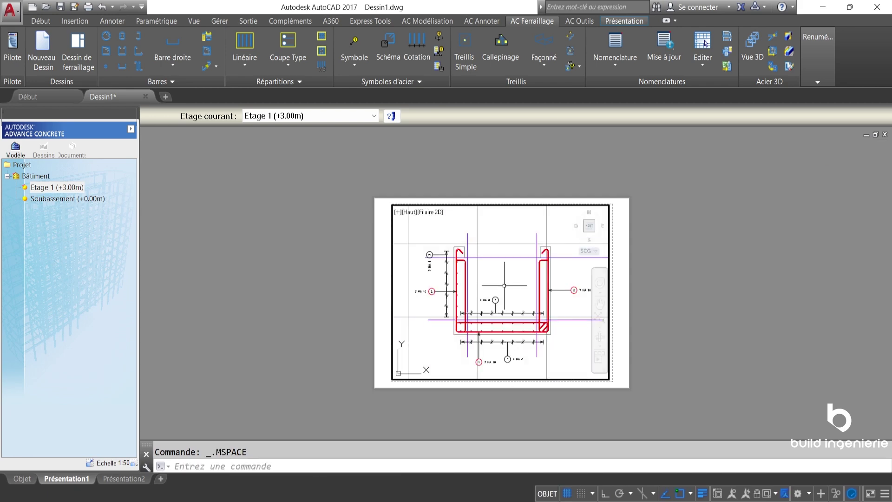
pyautogui.doubleClick(697, 251)
# - Plot Présentation1 with DWG To PDF.pc3 and save it as Dessin1-Présentation1.pdf
pyautogui.hotkey('ctrl', 'p')
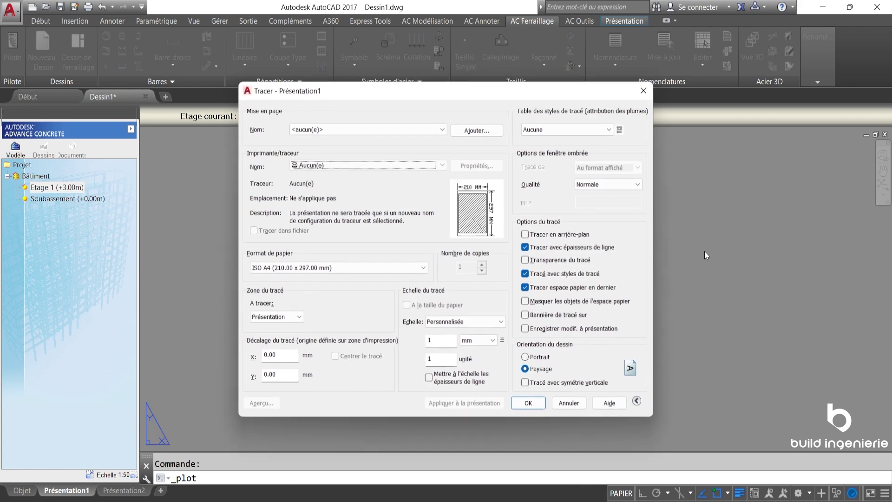
pyautogui.click(372, 166)
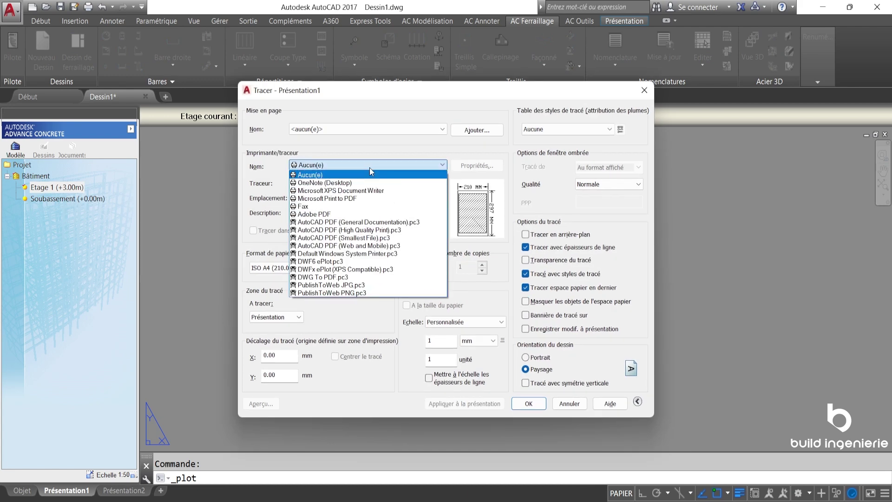
pyautogui.click(356, 277)
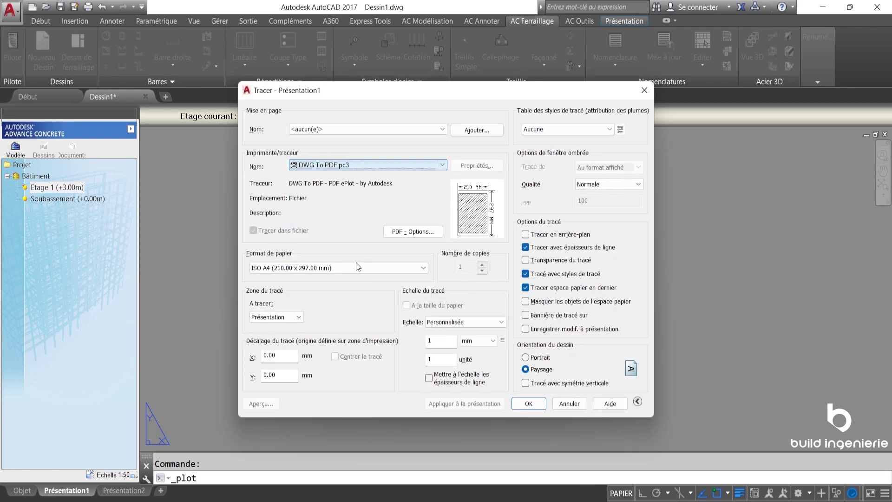
pyautogui.click(527, 404)
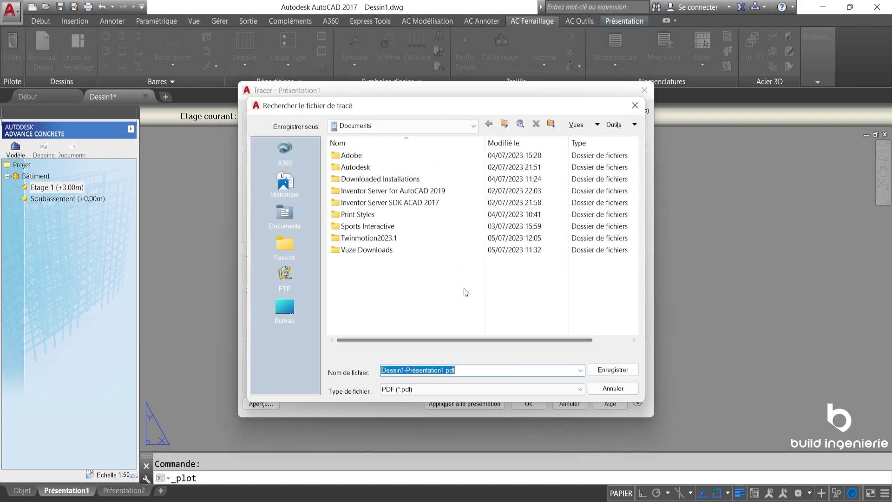
pyautogui.click(612, 372)
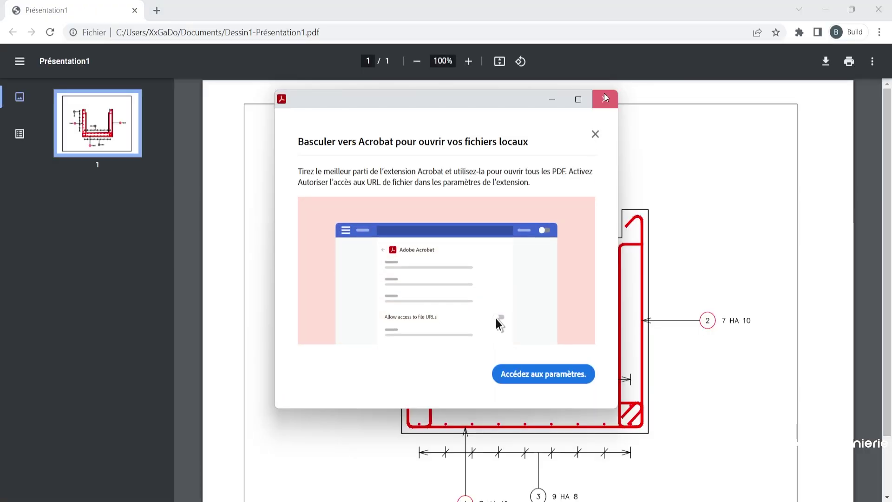
# - Dismiss the Acrobat prompt, zoom over the plotted U-section PDF, and close Chrome
pyautogui.click(604, 99)
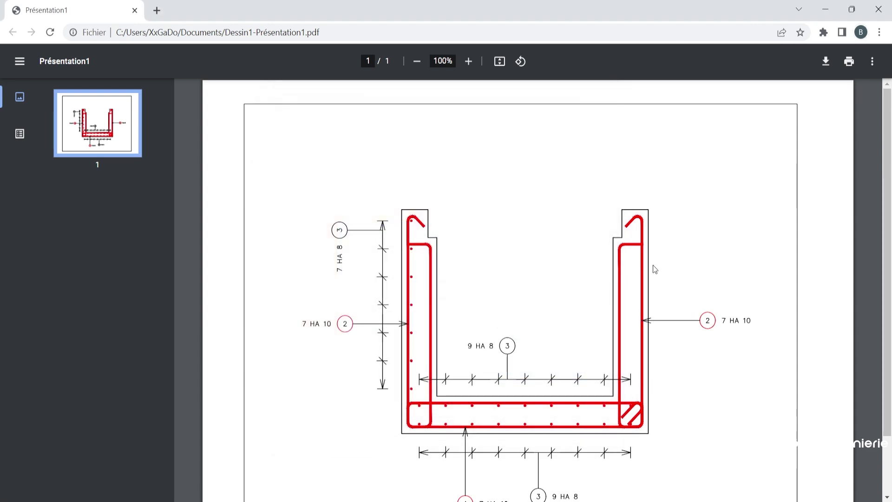
pyautogui.keyDown('ctrl'); pyautogui.scroll(-5, 656, 272); pyautogui.keyUp('ctrl')
pyautogui.keyDown('ctrl'); pyautogui.scroll(2, 660, 281); pyautogui.keyUp('ctrl')
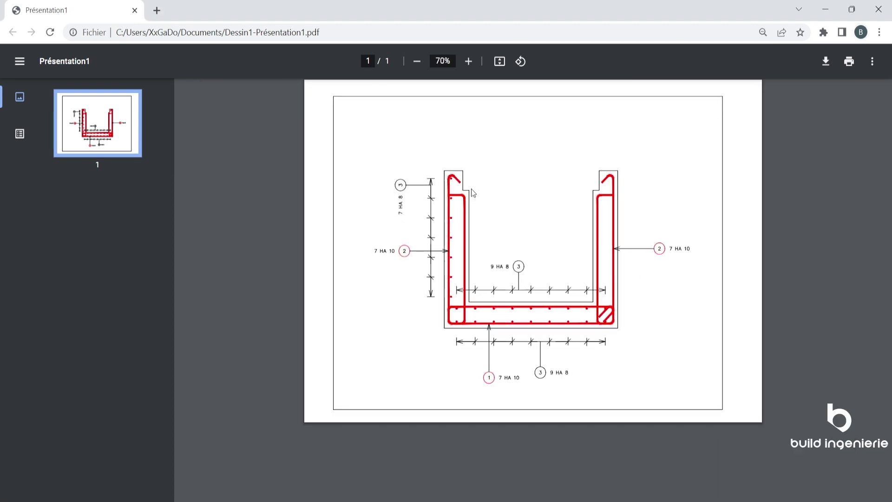
pyautogui.click(878, 10)
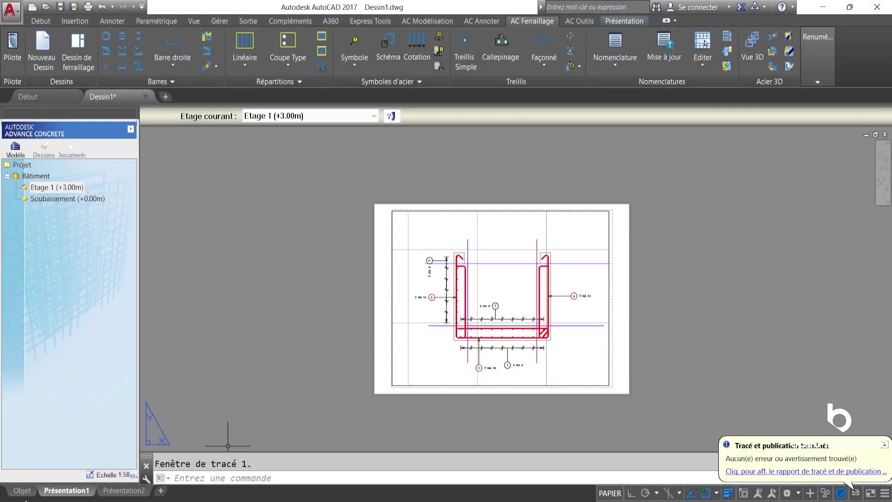
# - Switch to the Objet model tab and pan the reinforced U-section toward the centre
pyautogui.click(14, 491)
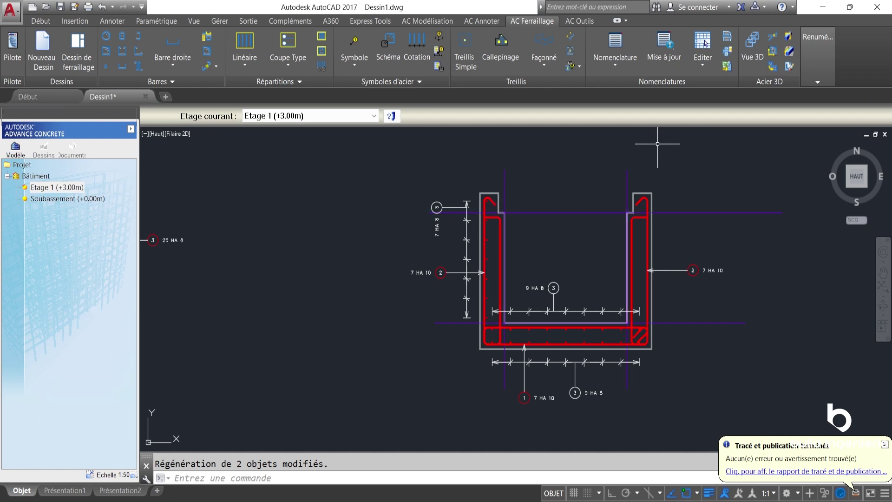
pyautogui.moveTo(553, 279); pyautogui.dragTo(486, 265, button='middle')
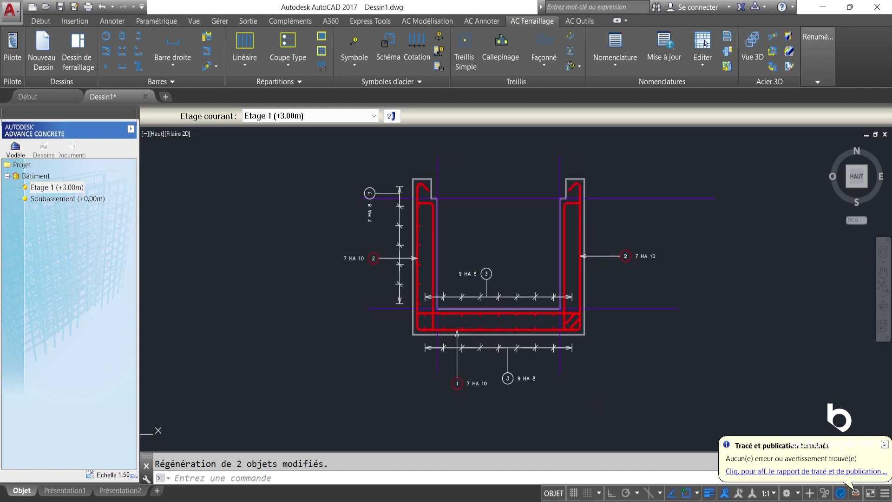